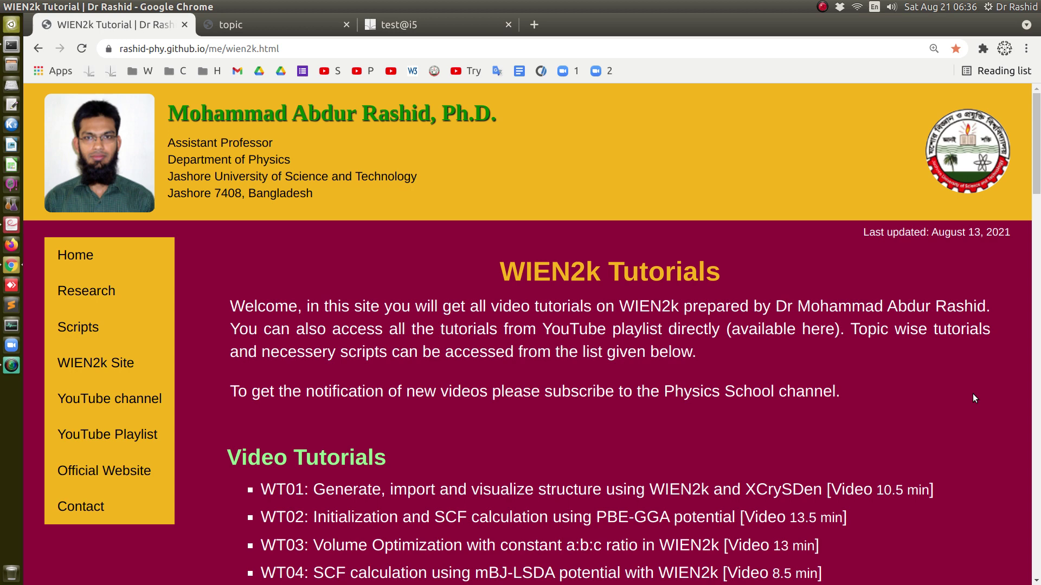
- Review the topic list, highlighting the YS-PBE0 and HSE06 functionals named for the SCF calculations
click(256, 24)
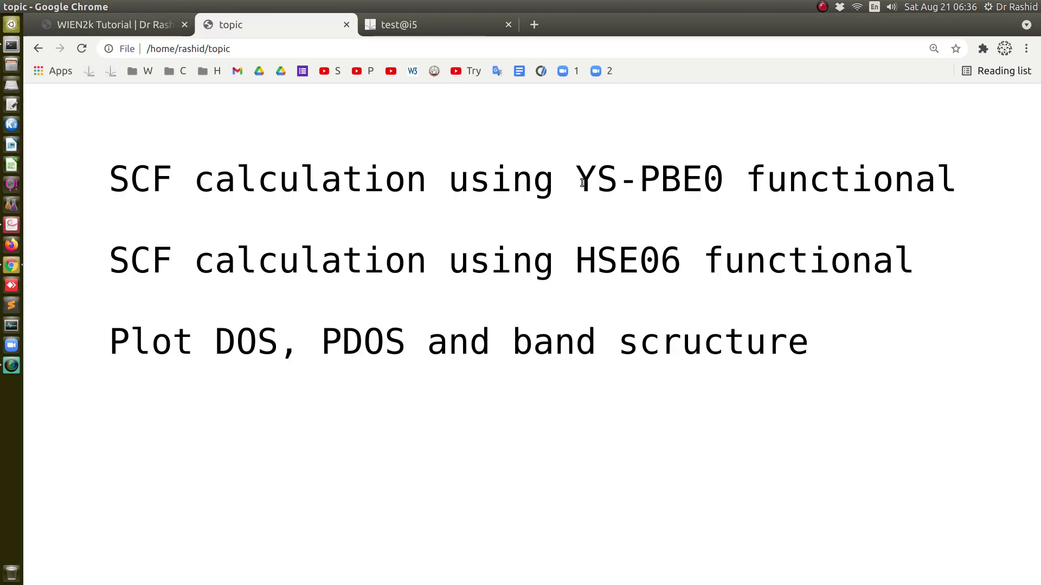
drag(581, 182, 726, 179)
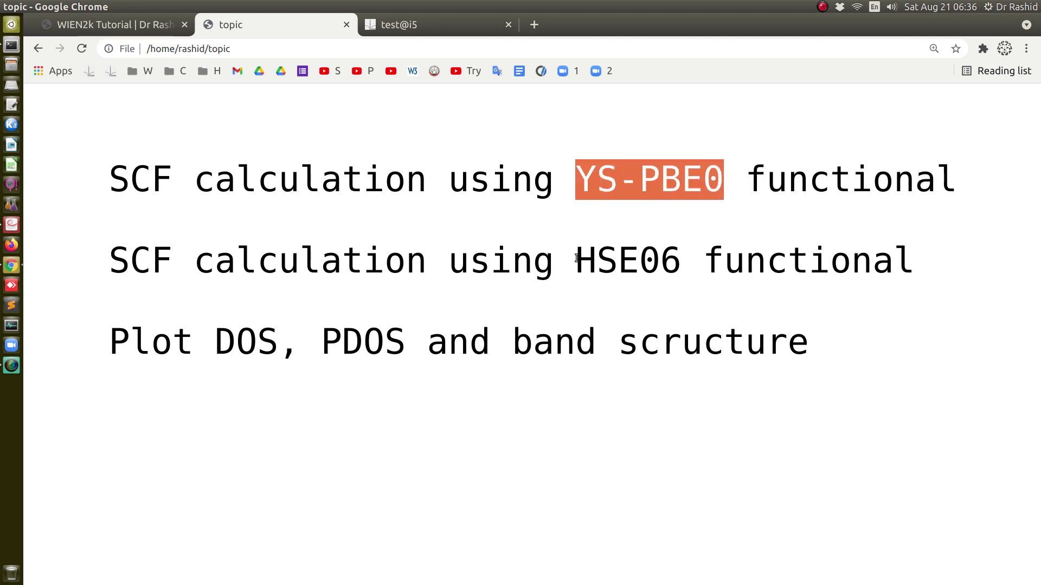
drag(577, 258, 673, 252)
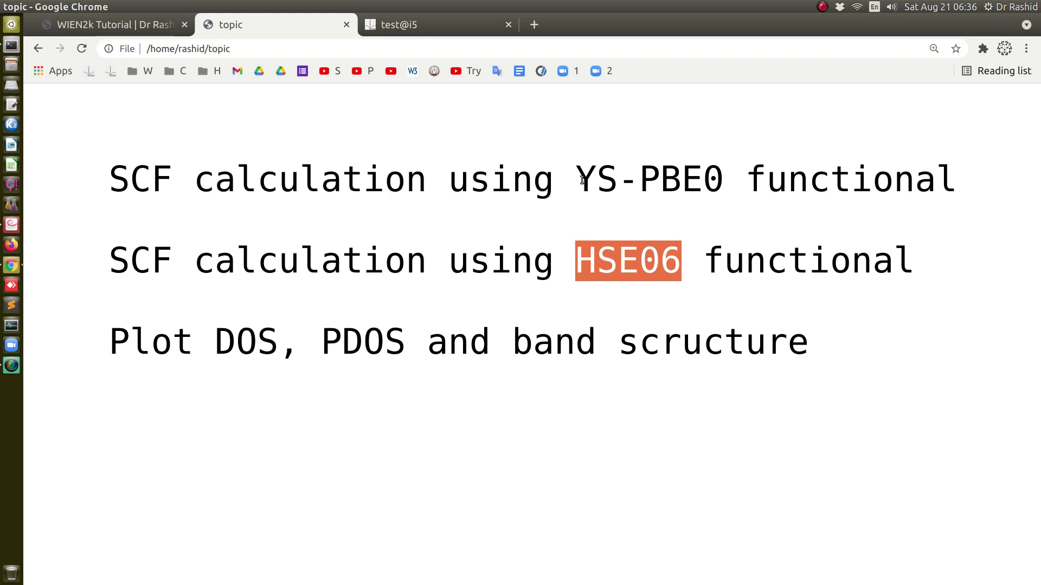
drag(577, 180, 724, 180)
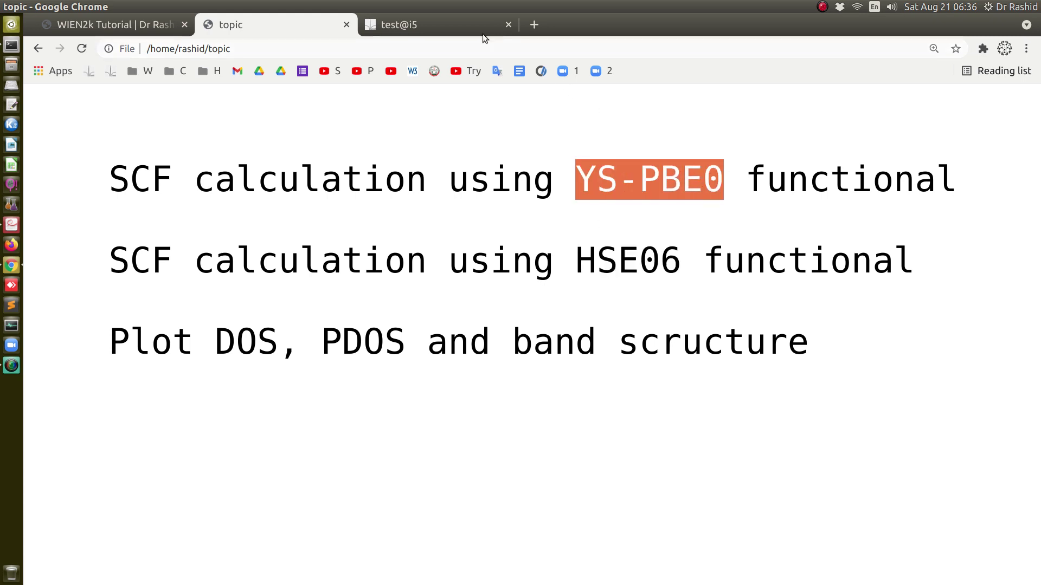
- In the WIEN2k test session, view the NiO crystal structure in XCrySDen and close the viewer
click(459, 21)
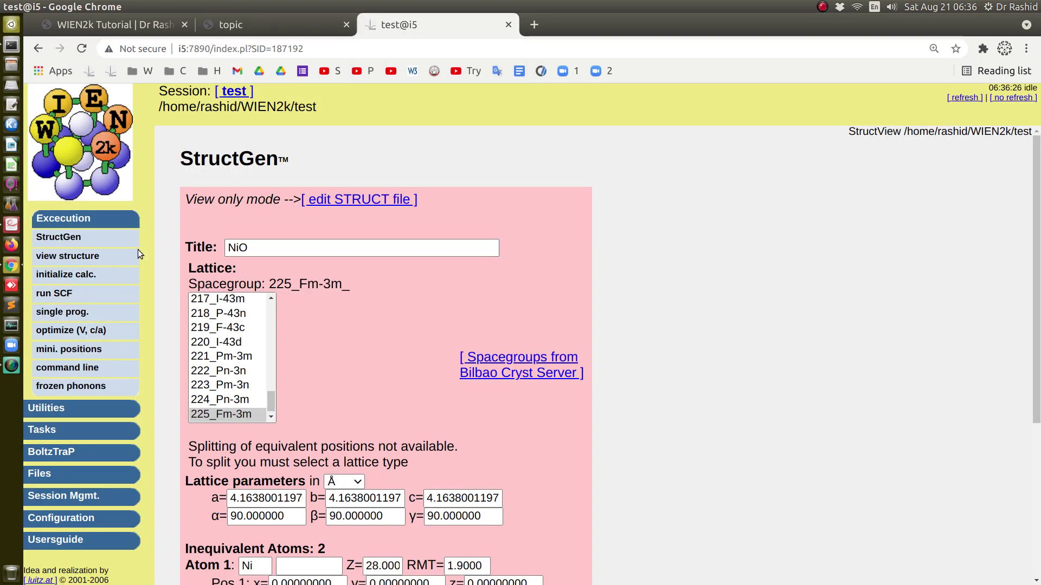
click(61, 256)
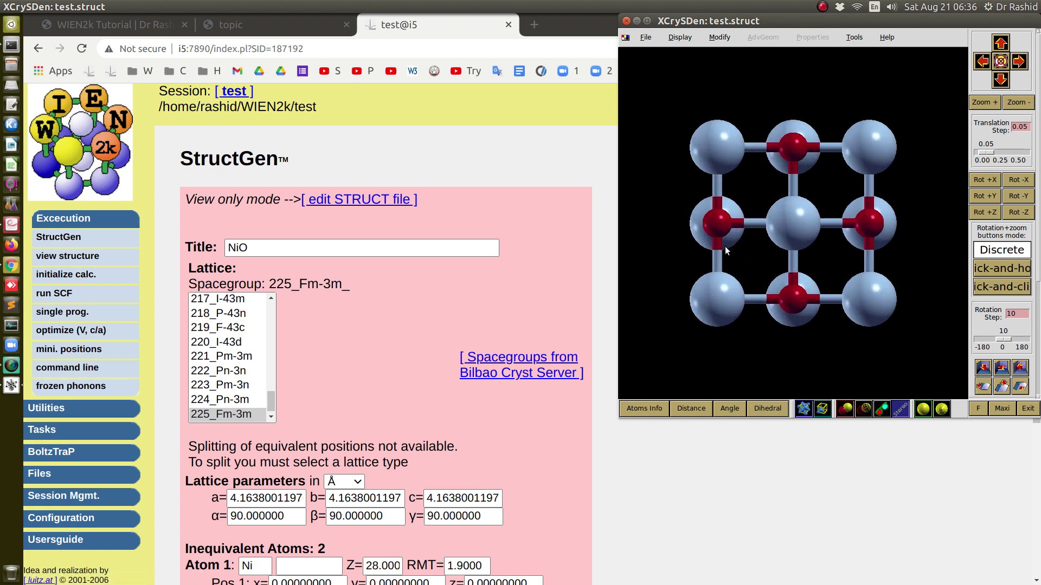
click(626, 21)
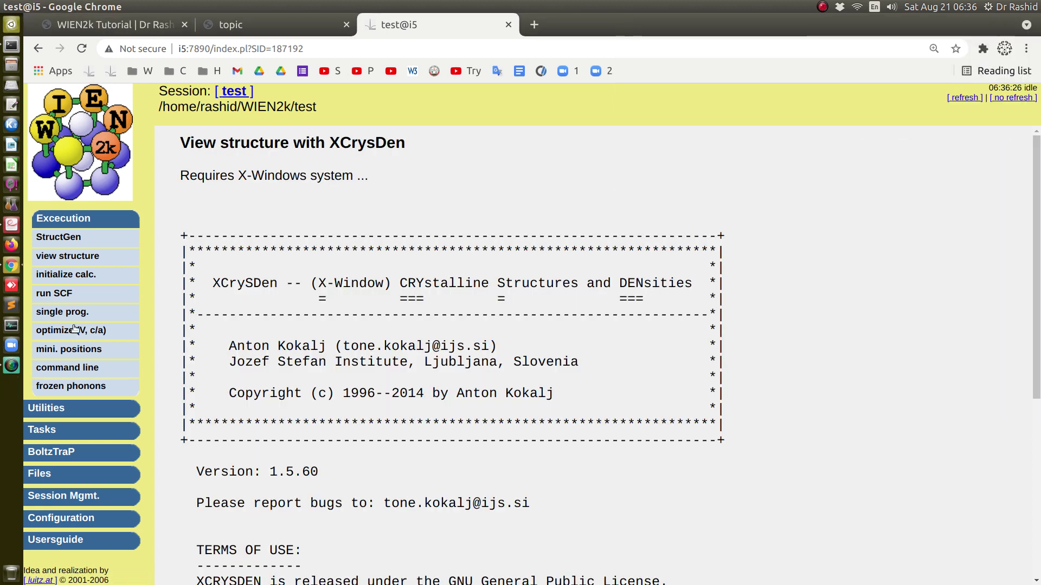
- Initialize the calculation in fast mode with all default batch values (init_lapw -b)
click(60, 275)
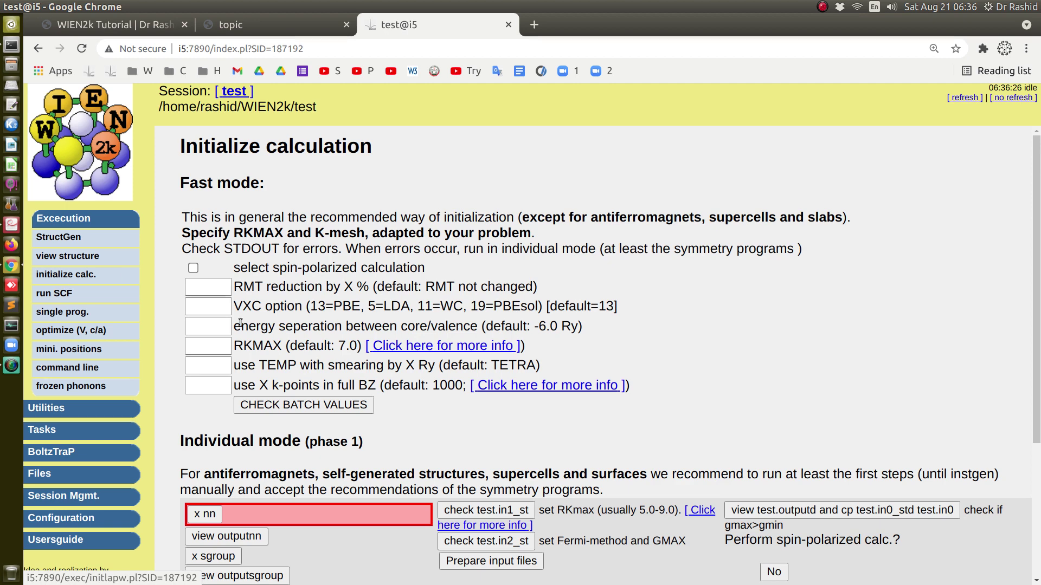
click(296, 407)
click(294, 425)
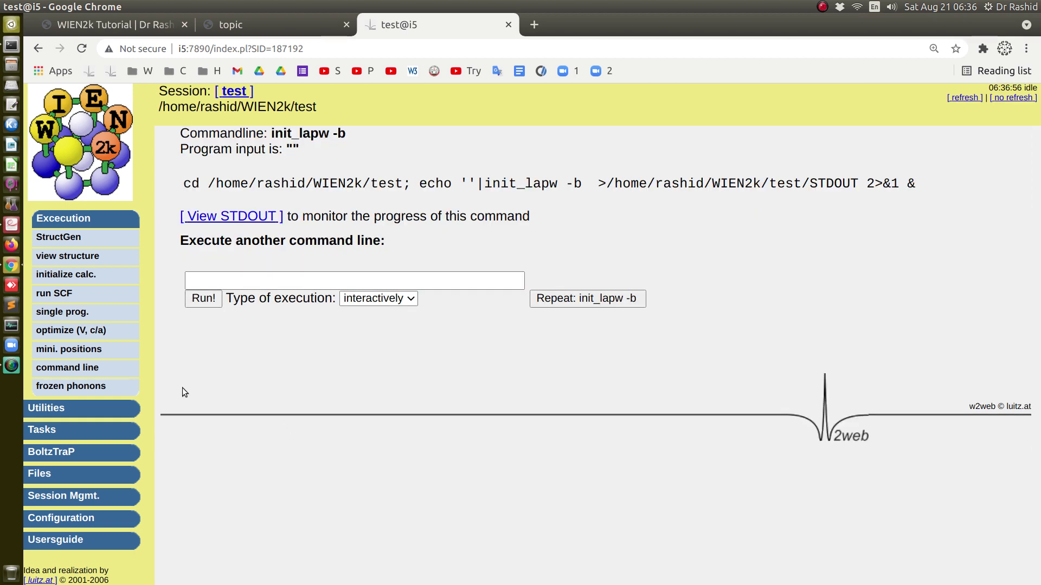
- Start a background SCF cycle with the default options and the 0.0001 Ry energy convergence criterion
click(54, 299)
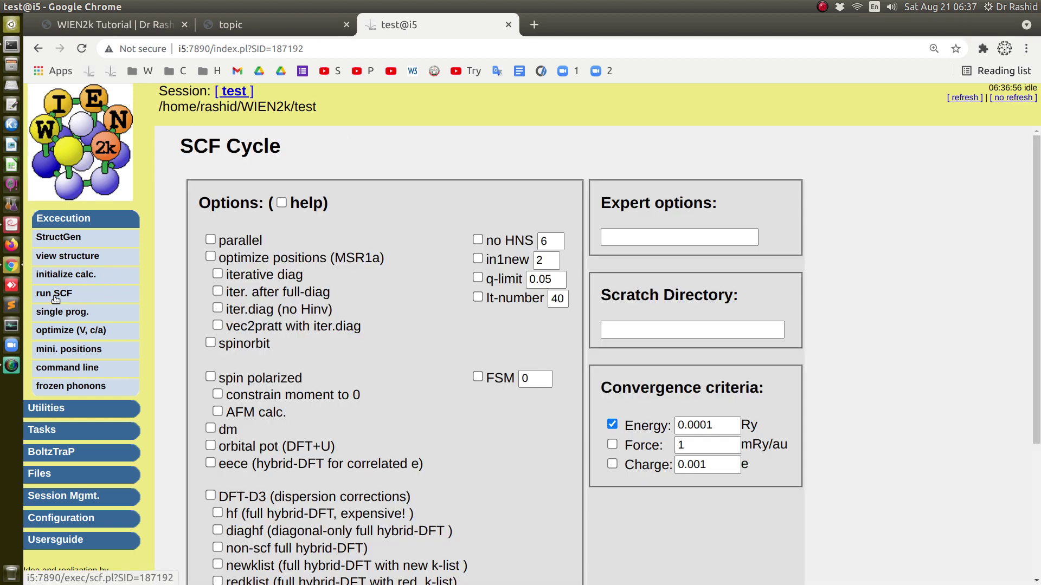
scroll(353, 365, down, 5)
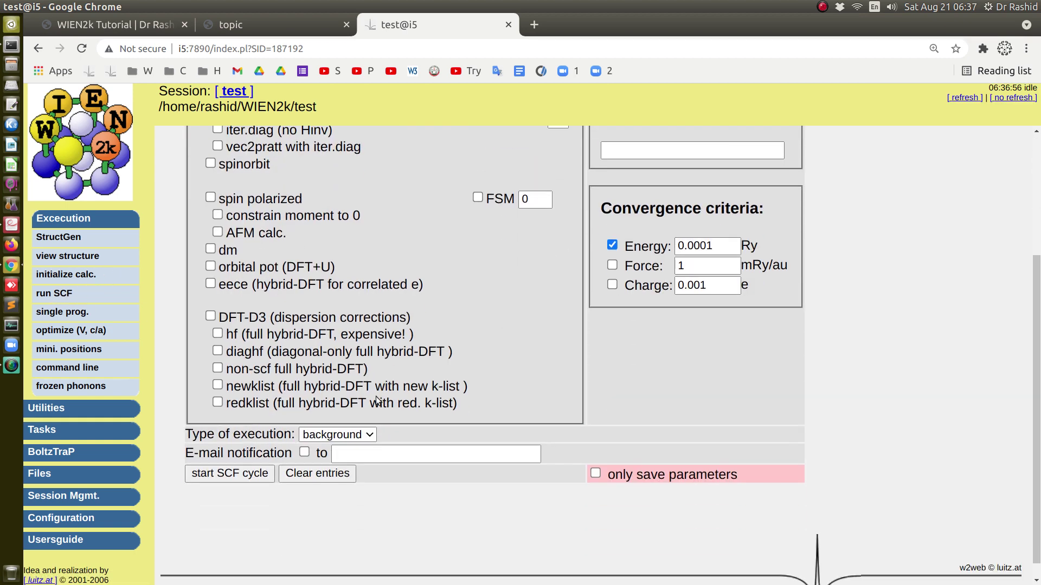
click(222, 475)
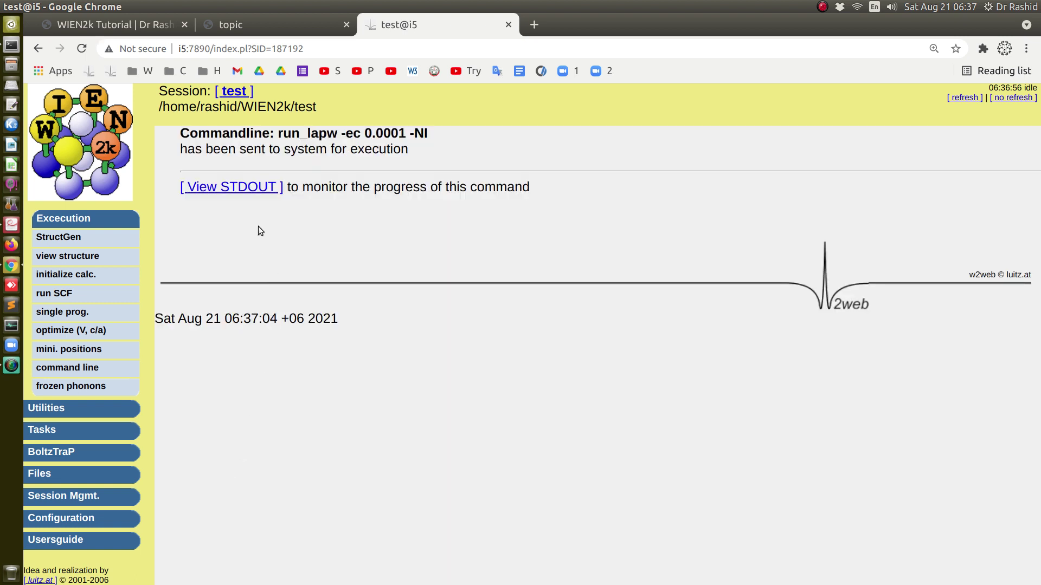
- Monitor the SCF run's STDOUT in reverse order, reloading it repeatedly until the cycle ends
click(250, 193)
click(267, 183)
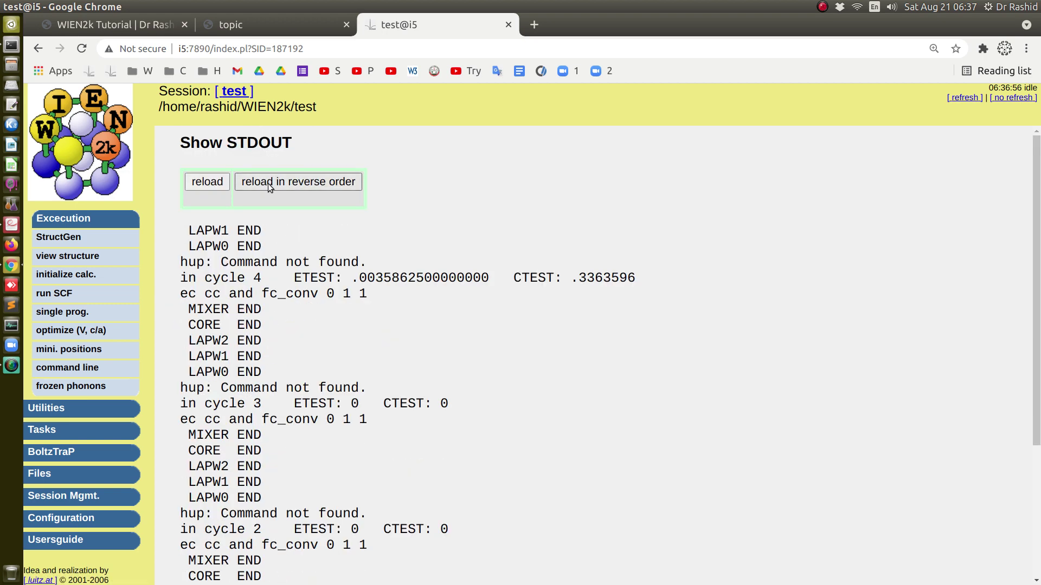
click(268, 184)
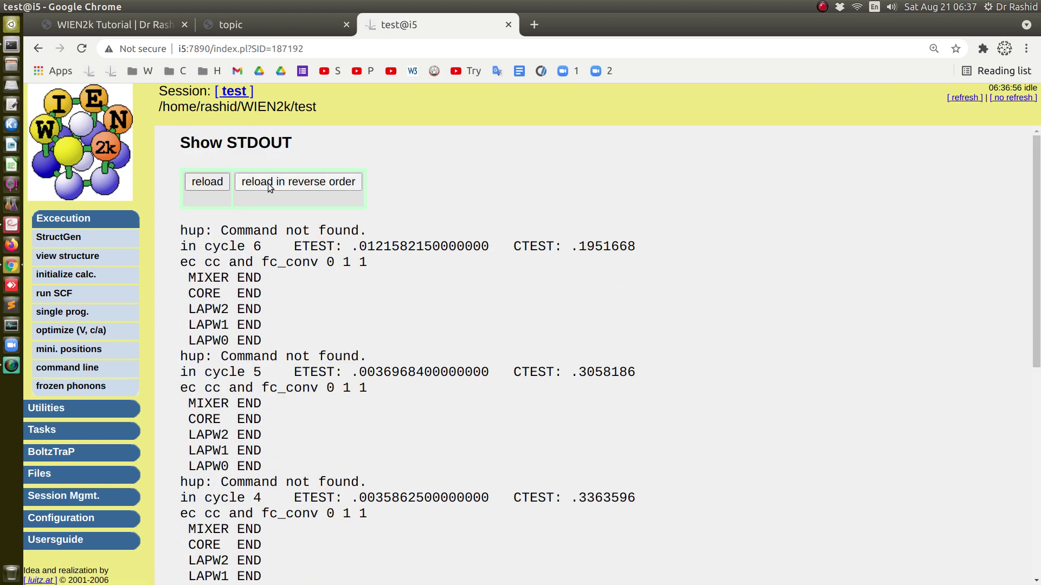
click(268, 183)
click(268, 184)
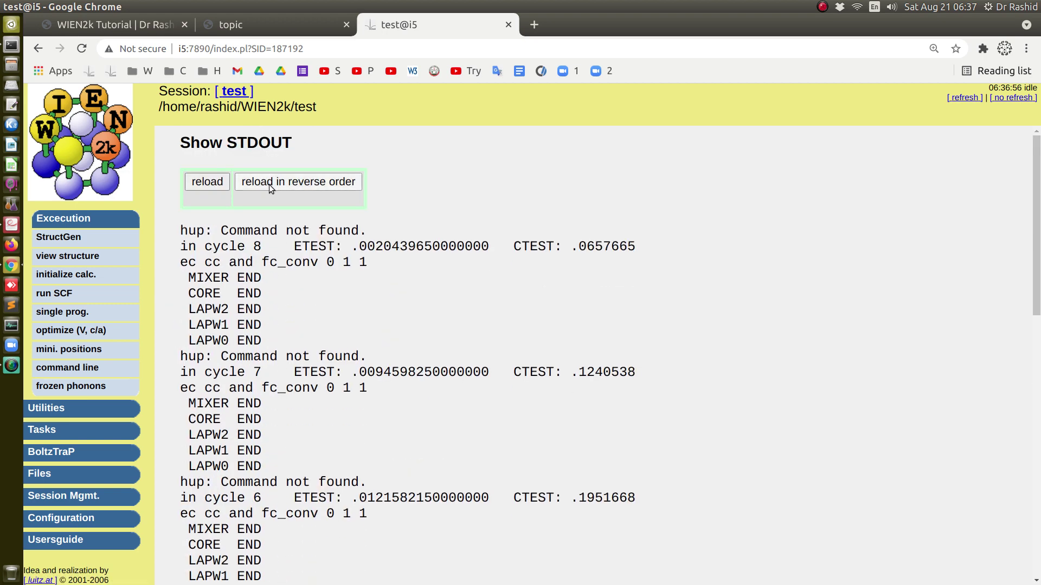
click(269, 184)
click(269, 184)
click(269, 184)
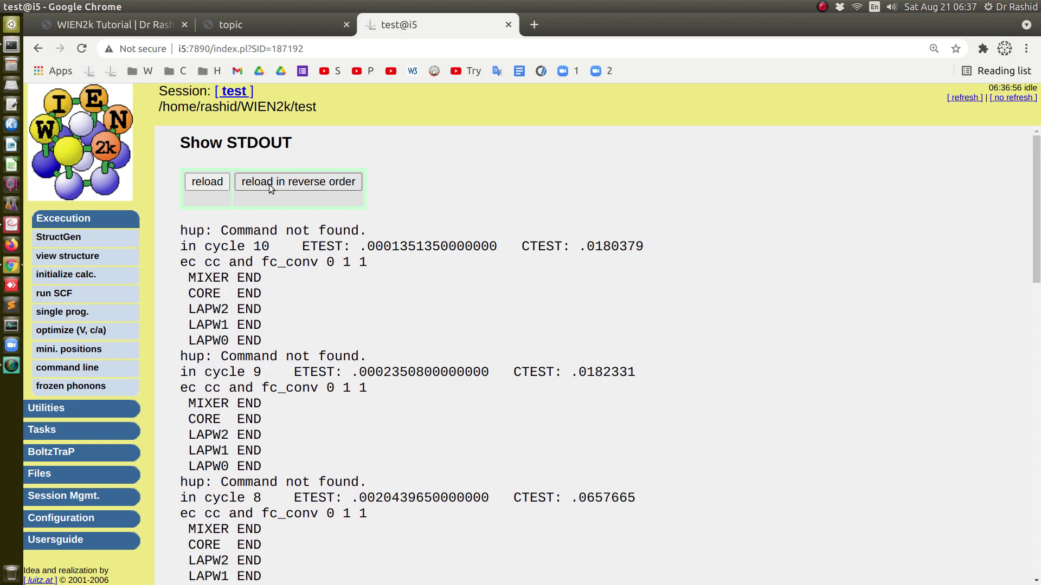
click(269, 184)
click(268, 184)
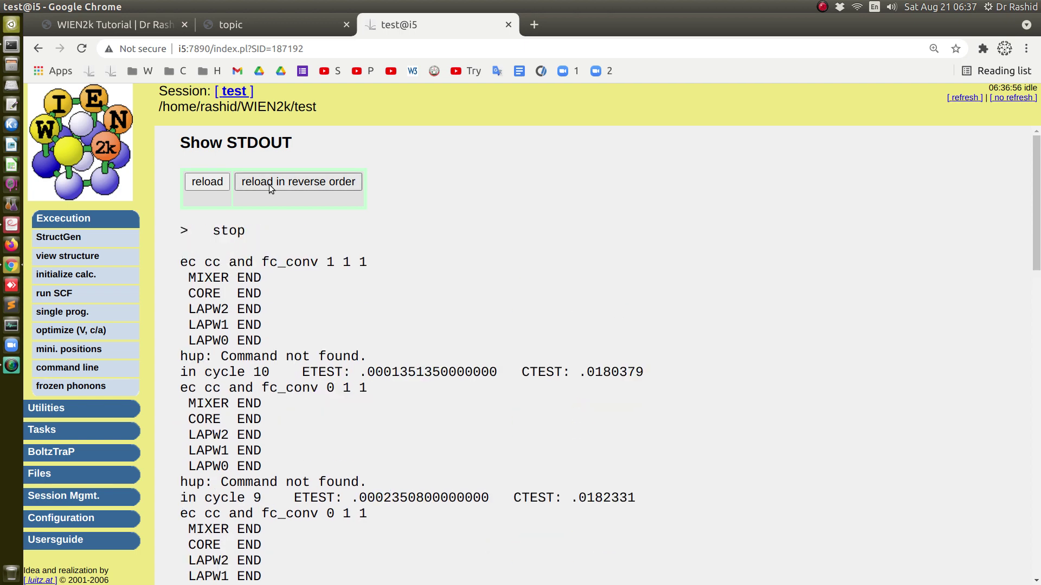
- Start the full-hybrid initialization with init_hf_lapw and examine the band occupancies against the NBAND requirement
click(41, 407)
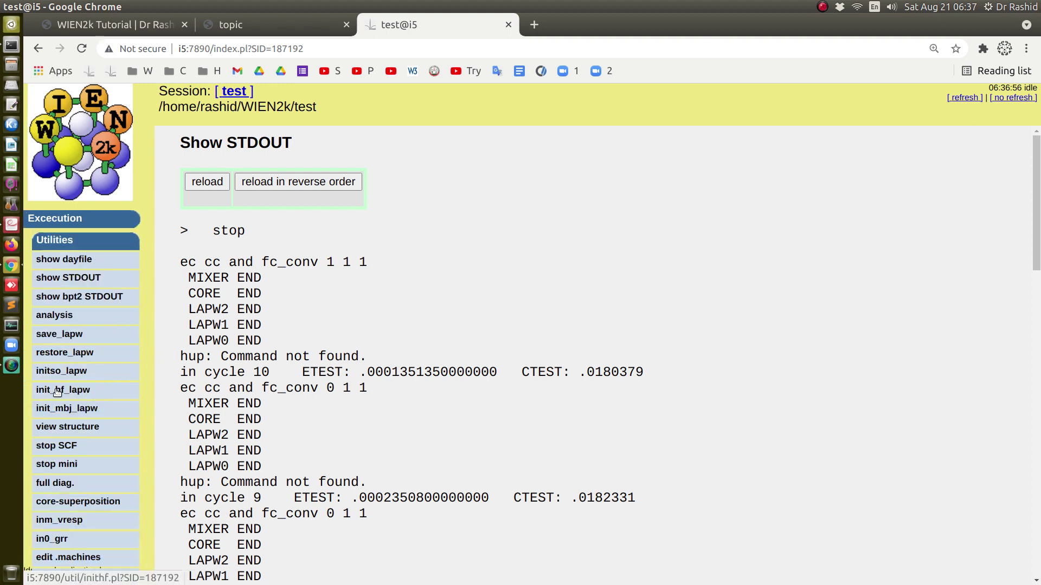
click(81, 392)
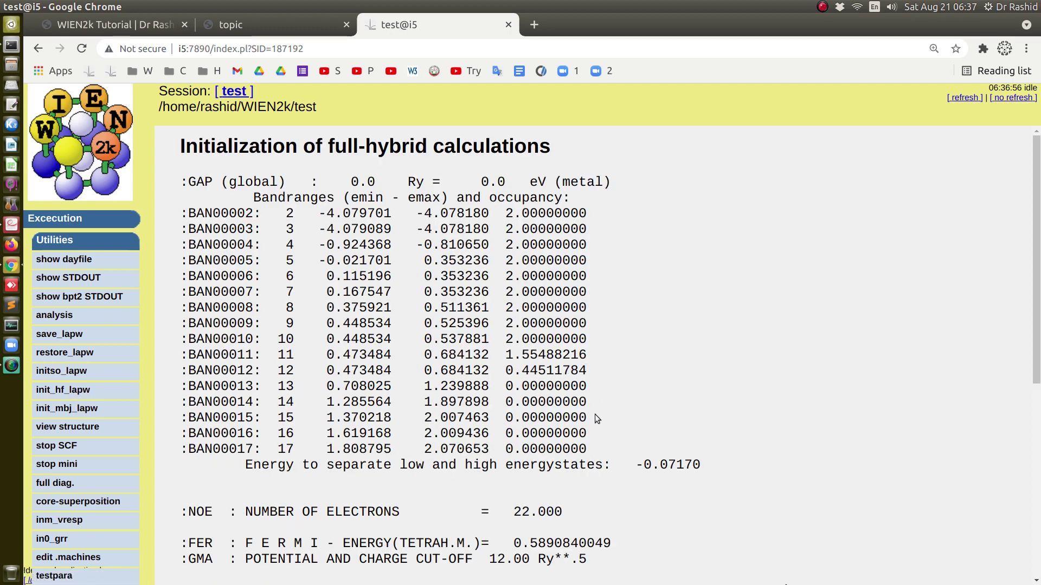
drag(586, 453, 196, 434)
drag(594, 373, 185, 370)
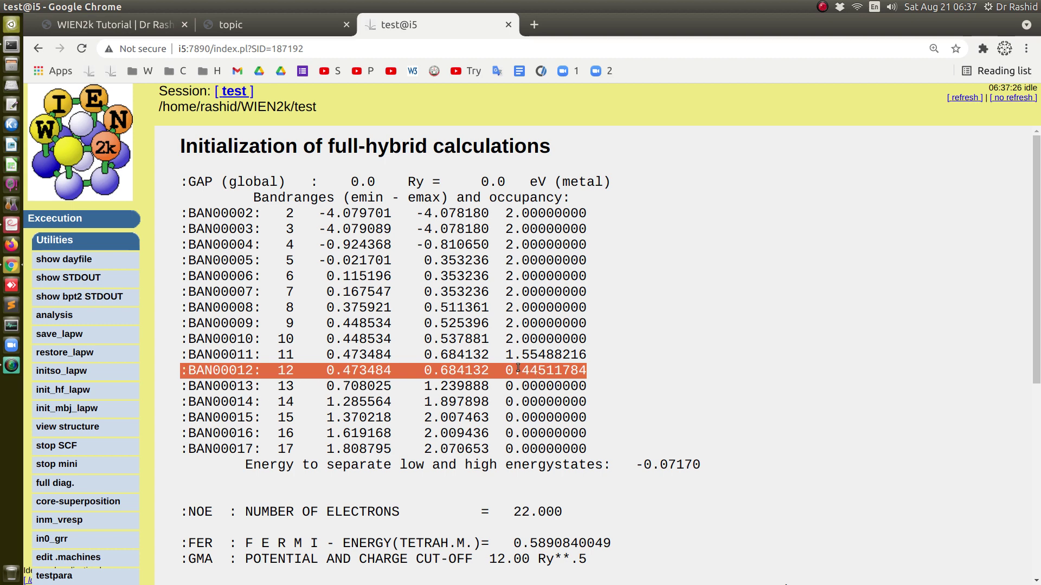
scroll(538, 376, down, 6)
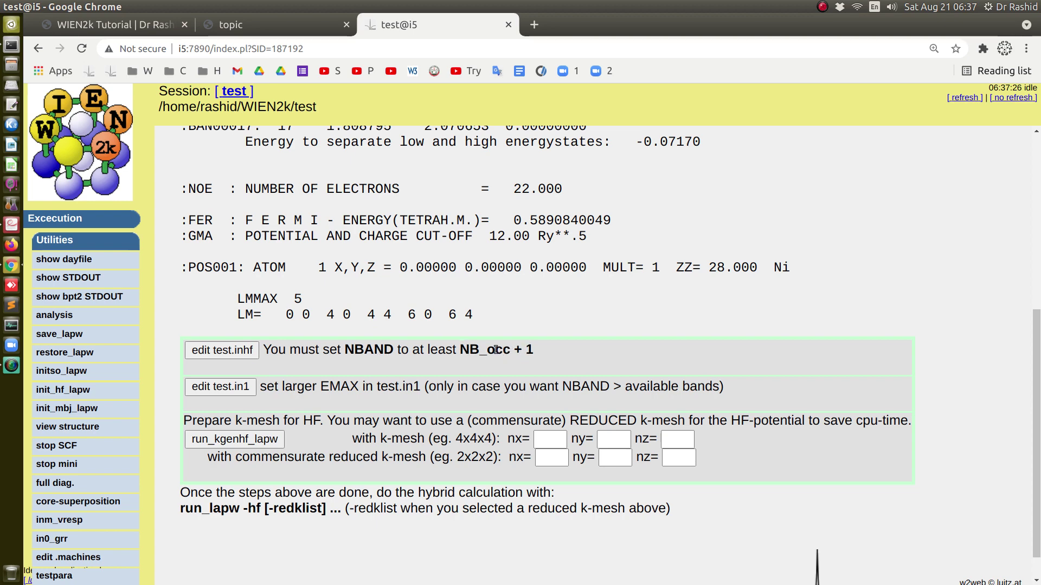
scroll(422, 353, up, 5)
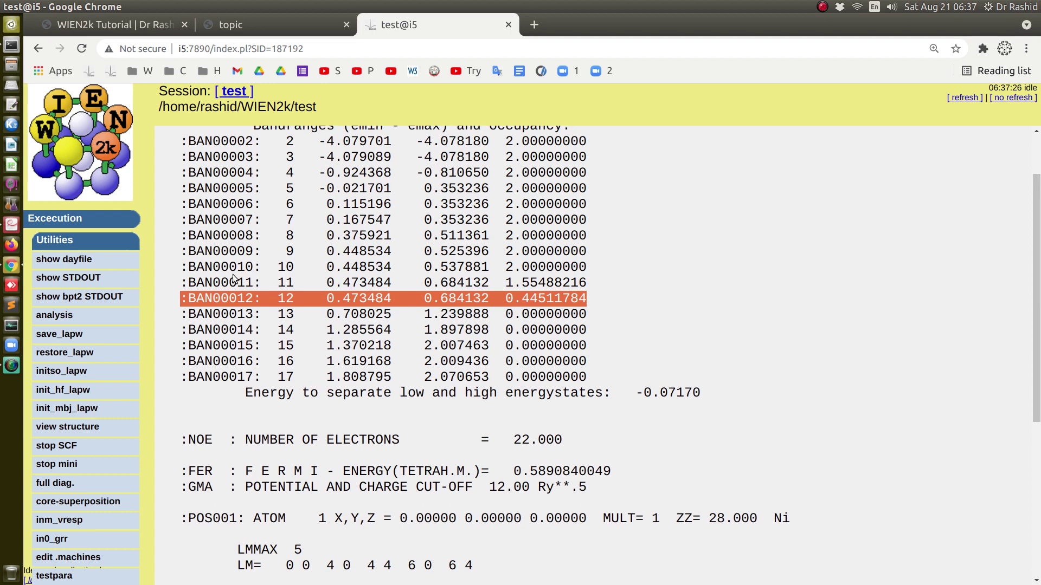
scroll(302, 312, down, 5)
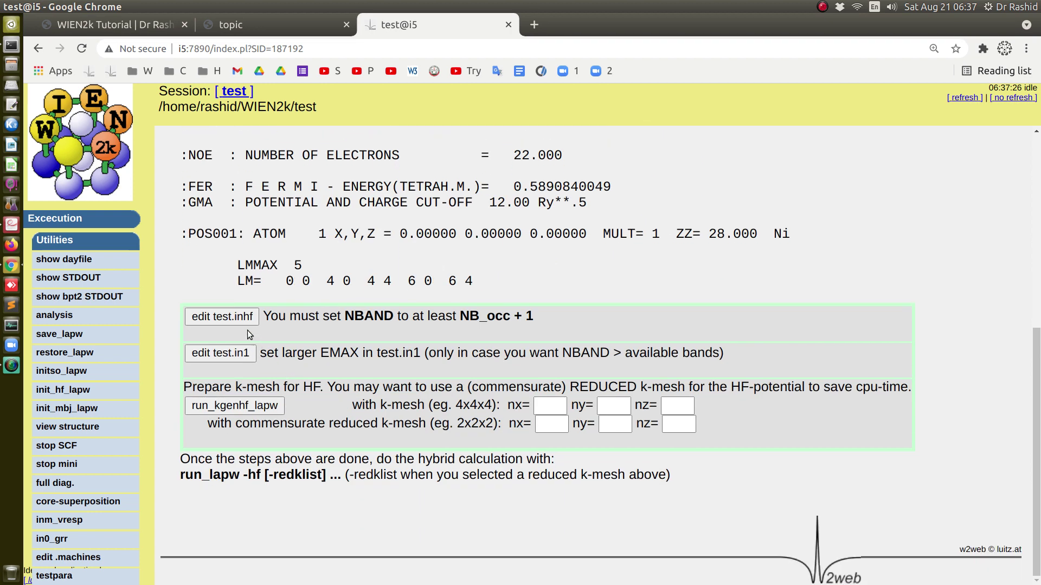
- Open test.inhf for editing and set nband to 15
click(235, 319)
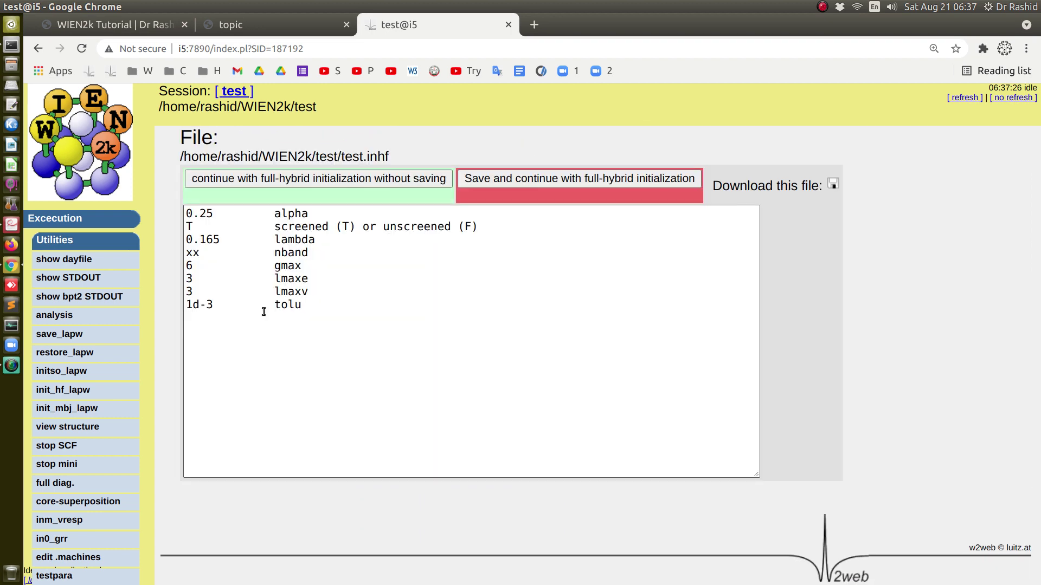
double_click(190, 253)
text(5)
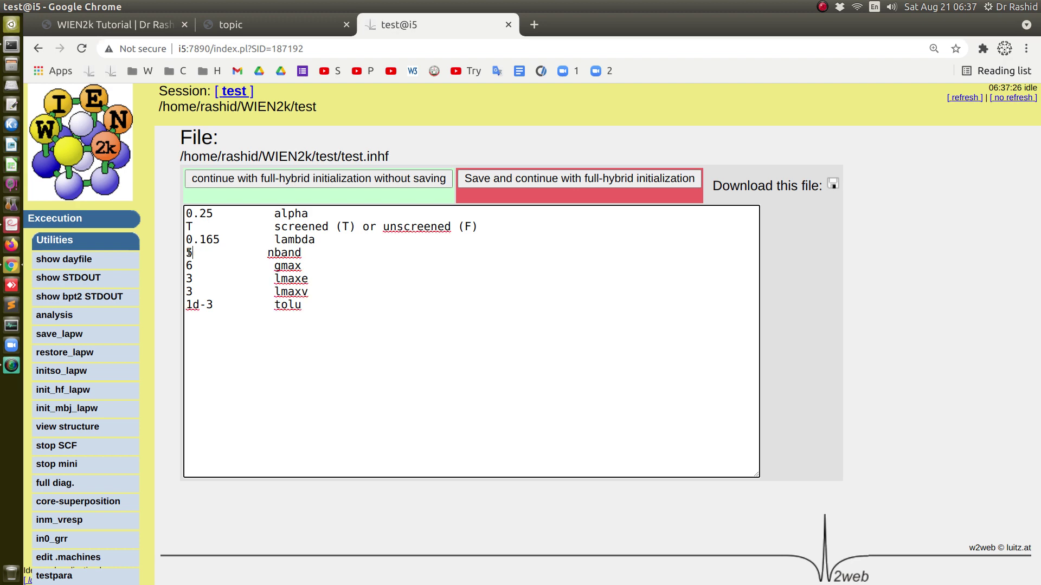
text(1)
- Enlarge the page to 250% and review the test.inhf parameters against the functionals in the topic list
key(ctrl+plus)
key(ctrl+plus)
key(ctrl+plus)
key(ctrl+plus)
key(ctrl+plus)
key(ctrl+plus)
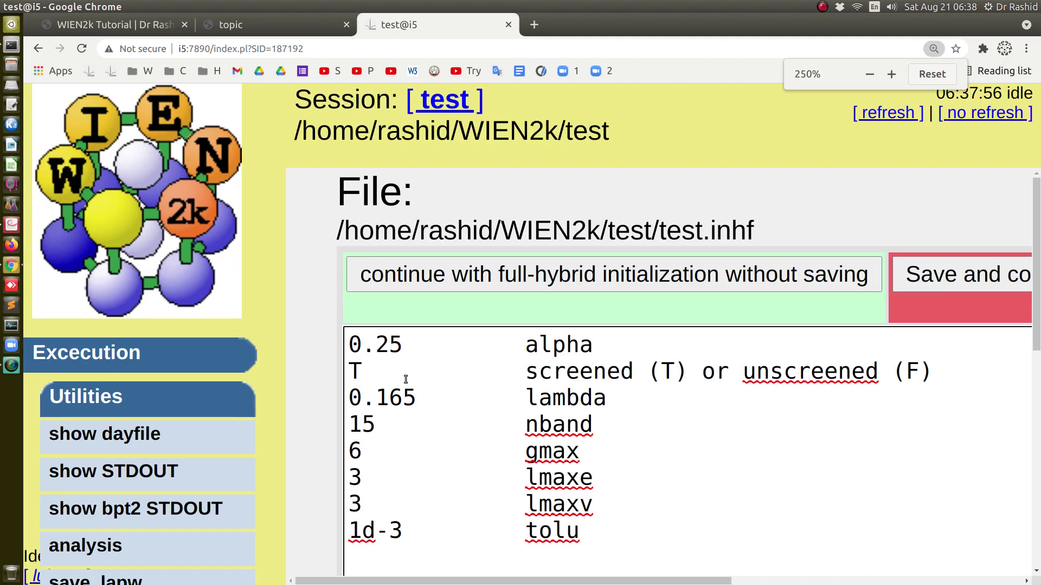
scroll(458, 358, down, 2)
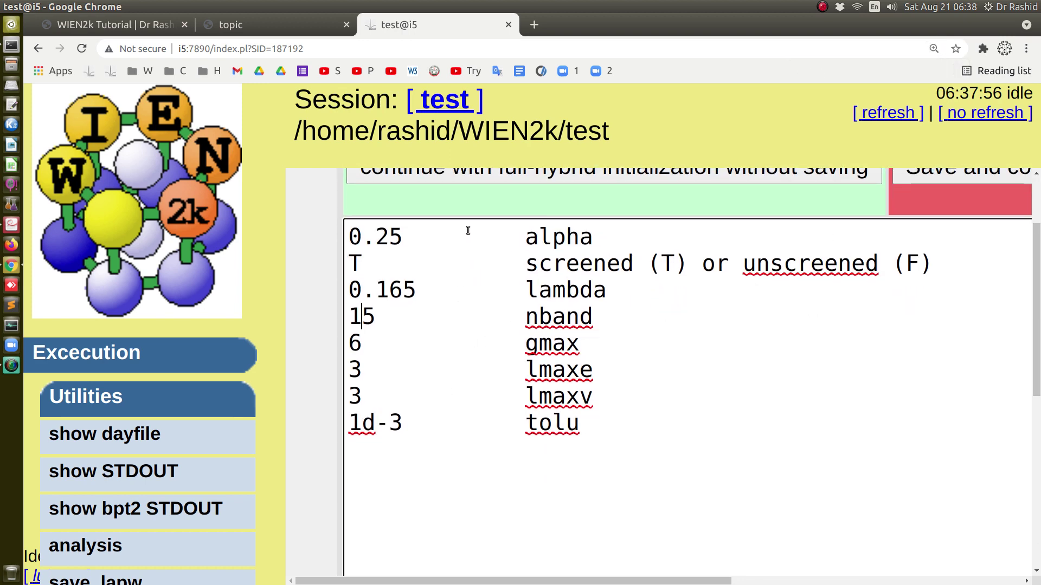
click(323, 21)
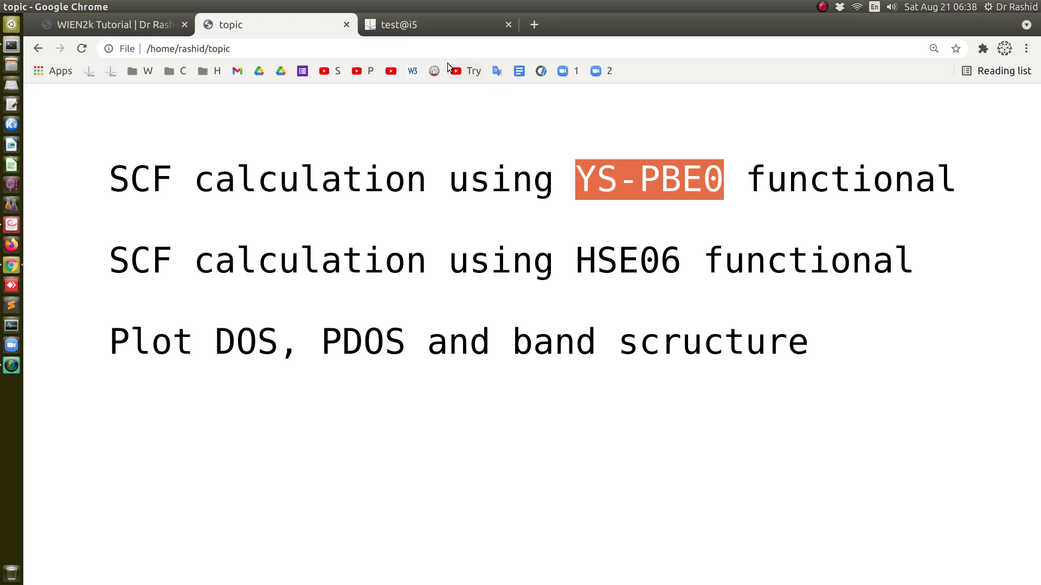
click(423, 25)
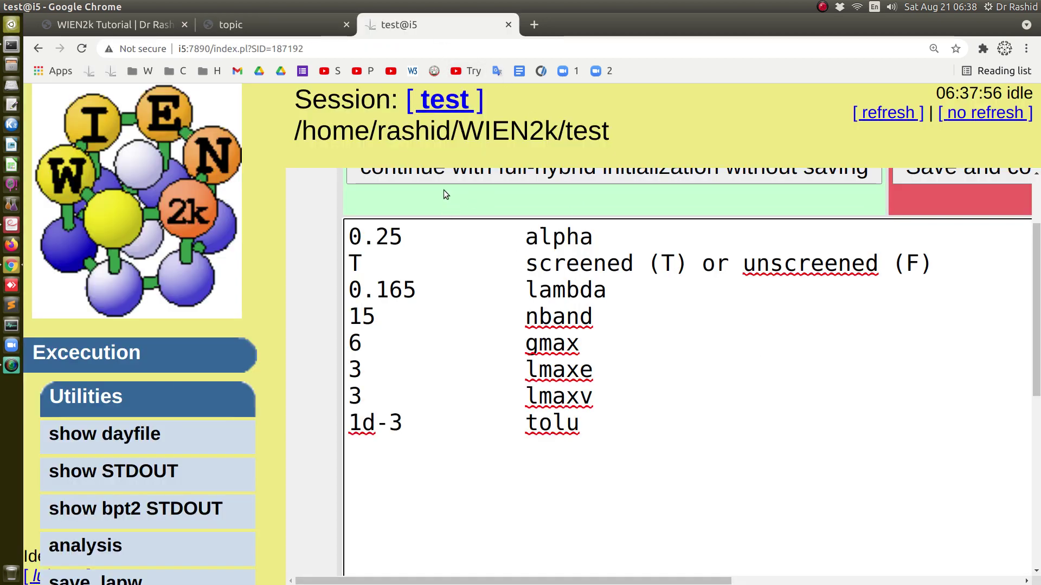
click(362, 317)
- Switch to the terminal and display test.in0 from the test session's directory with the more command
click(11, 44)
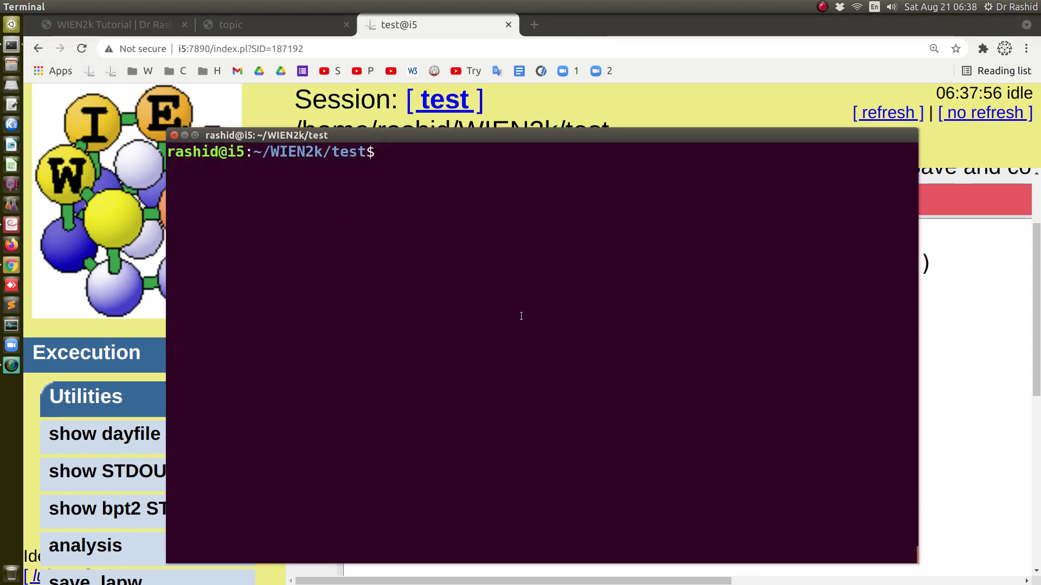
text(mor)
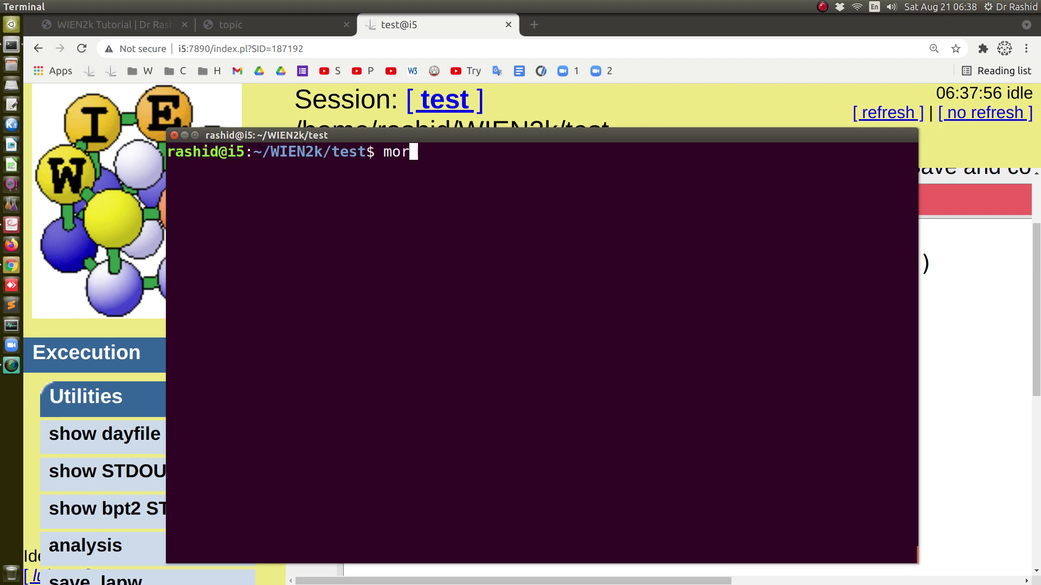
text(e test.)
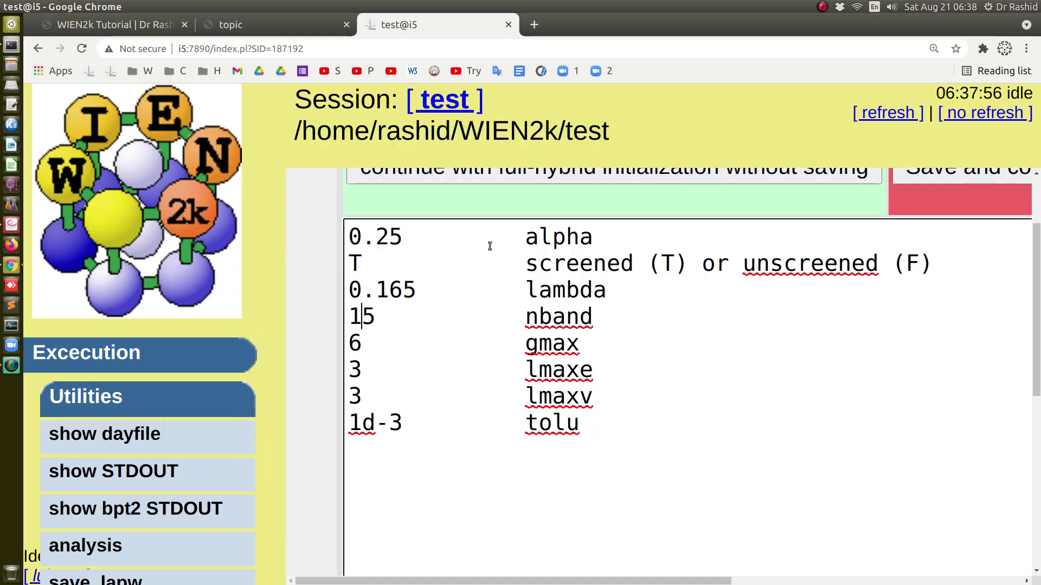
click(595, 124)
drag(558, 131, 588, 130)
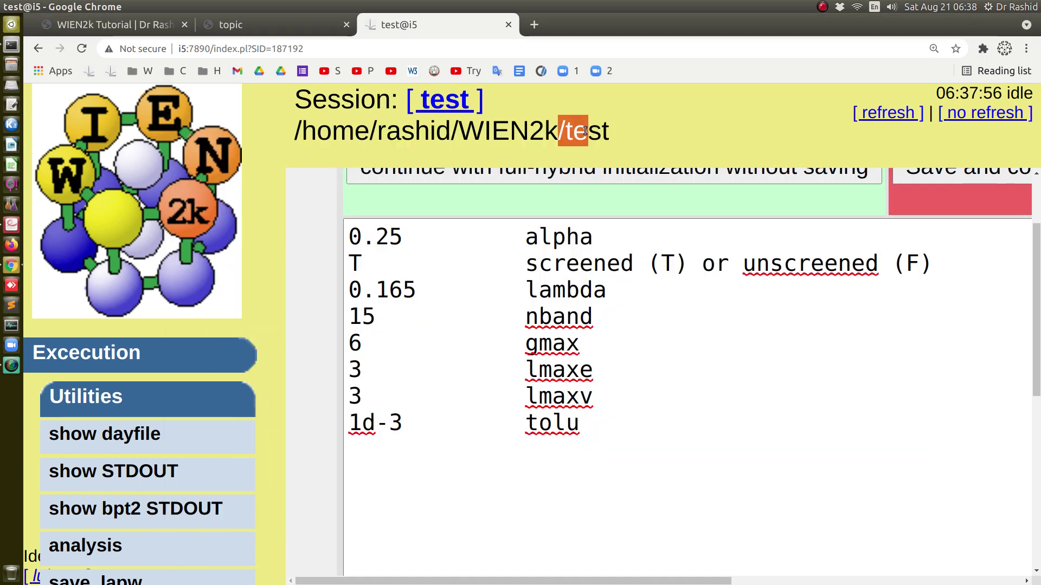
click(596, 139)
key(alt+Tab)
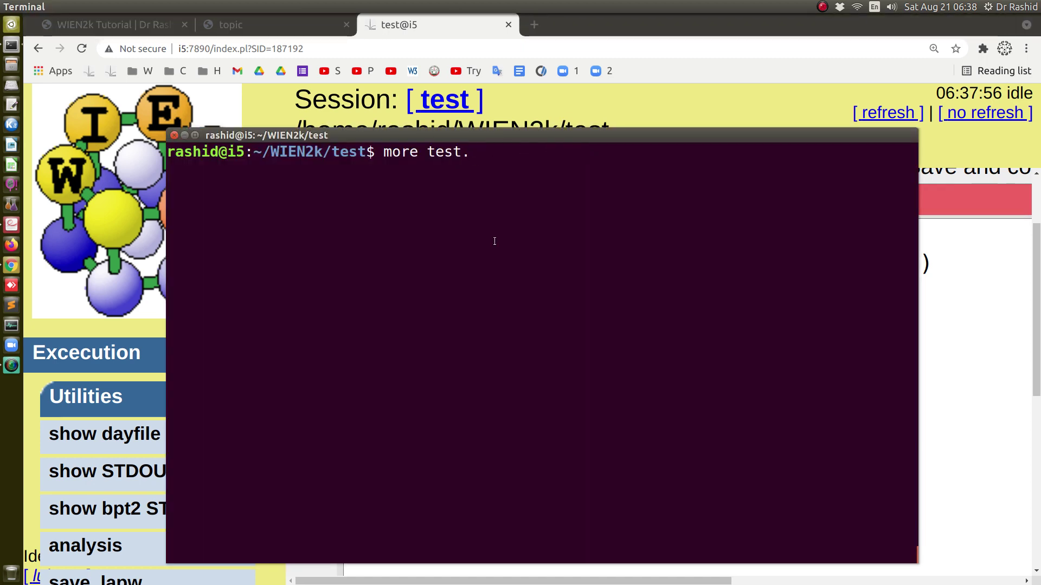
text(in0)
key(Return)
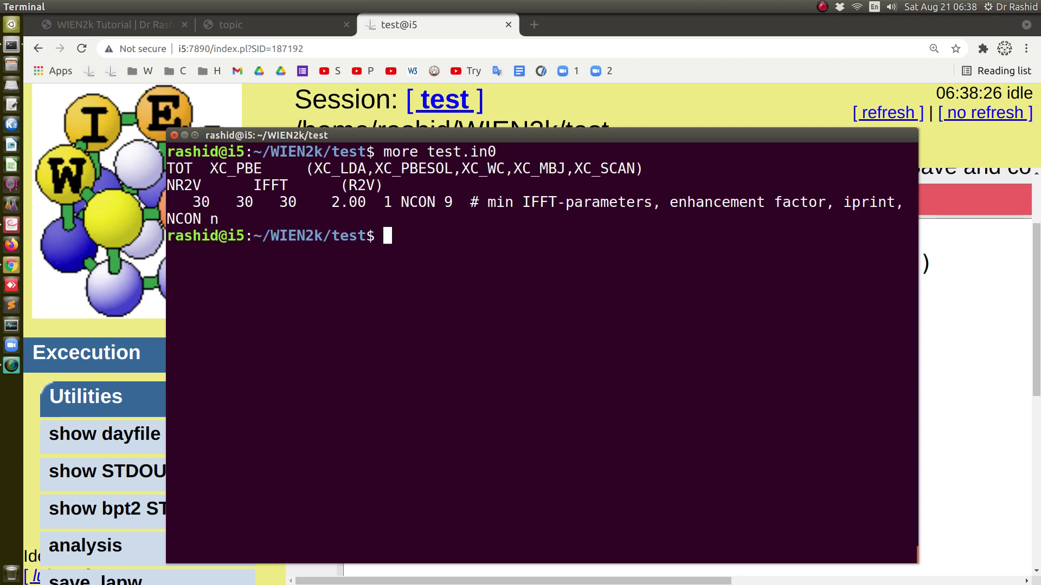
- Examine the functional in test.in0, display test.in0_grr with the more command, and examine its exchange-functional entries
drag(211, 169, 258, 172)
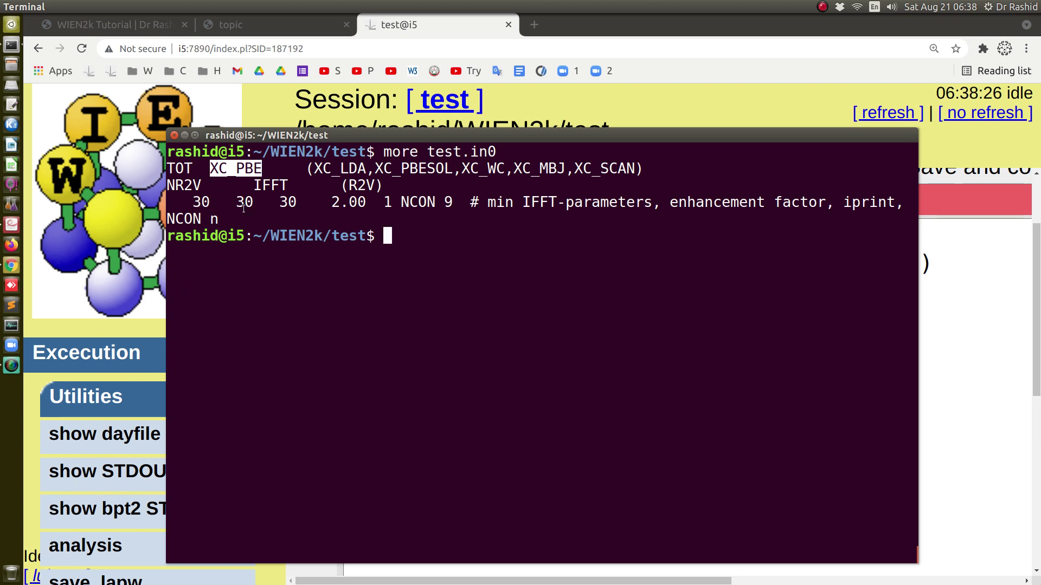
key(Up)
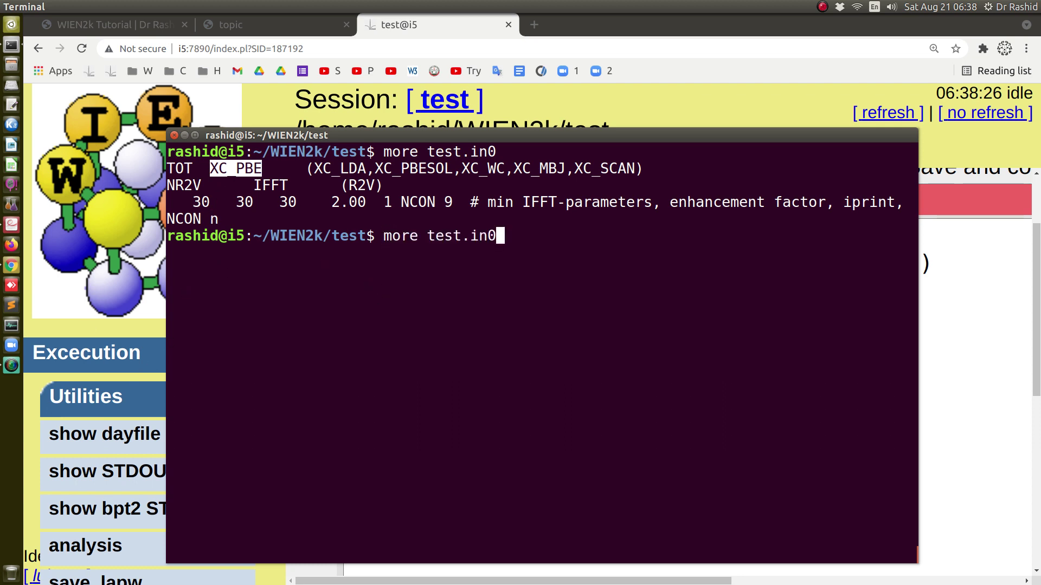
text(_grr)
key(Return)
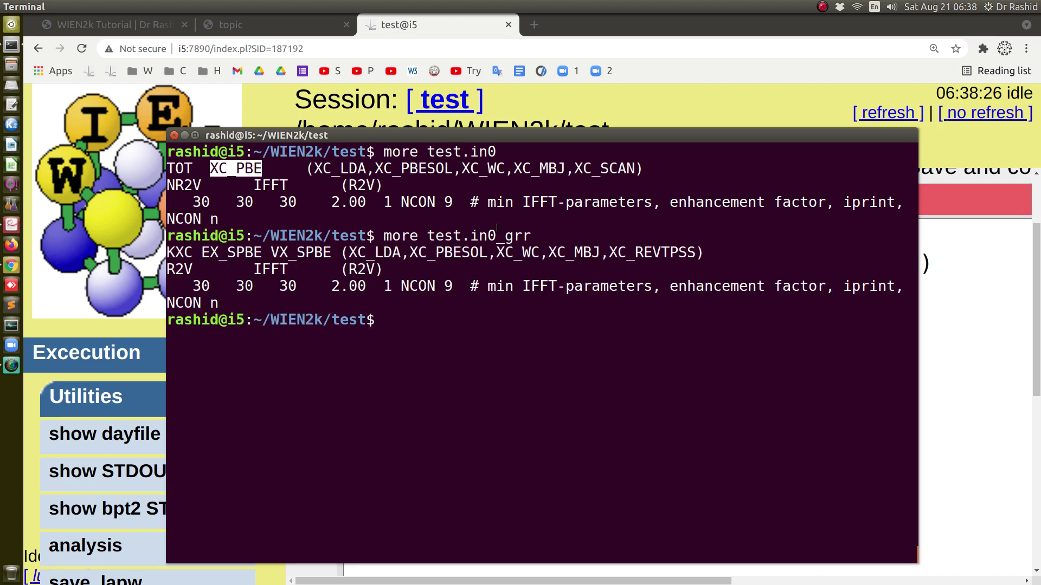
drag(470, 236, 535, 235)
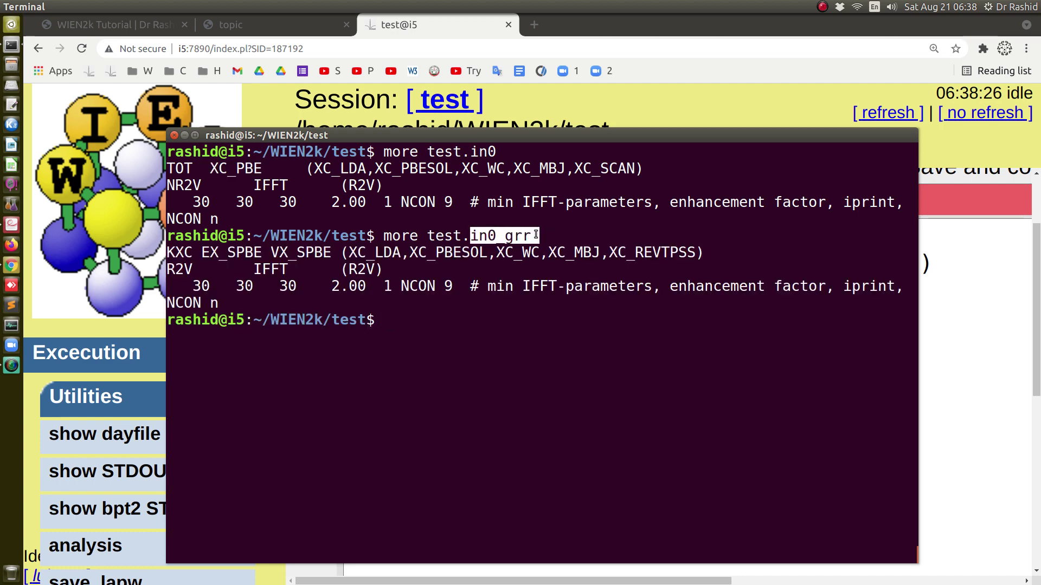
click(204, 253)
drag(203, 253, 331, 253)
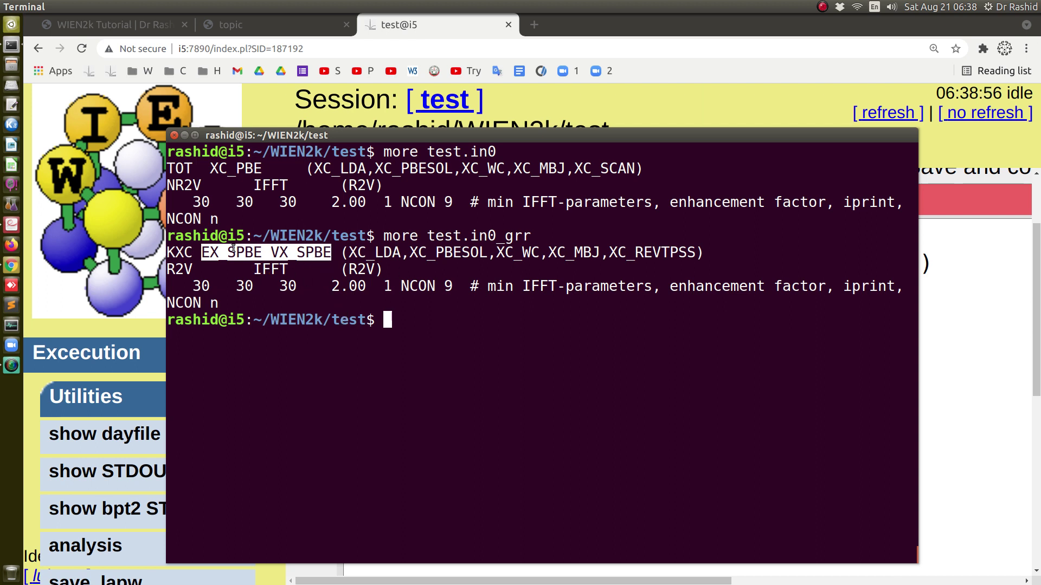
click(317, 274)
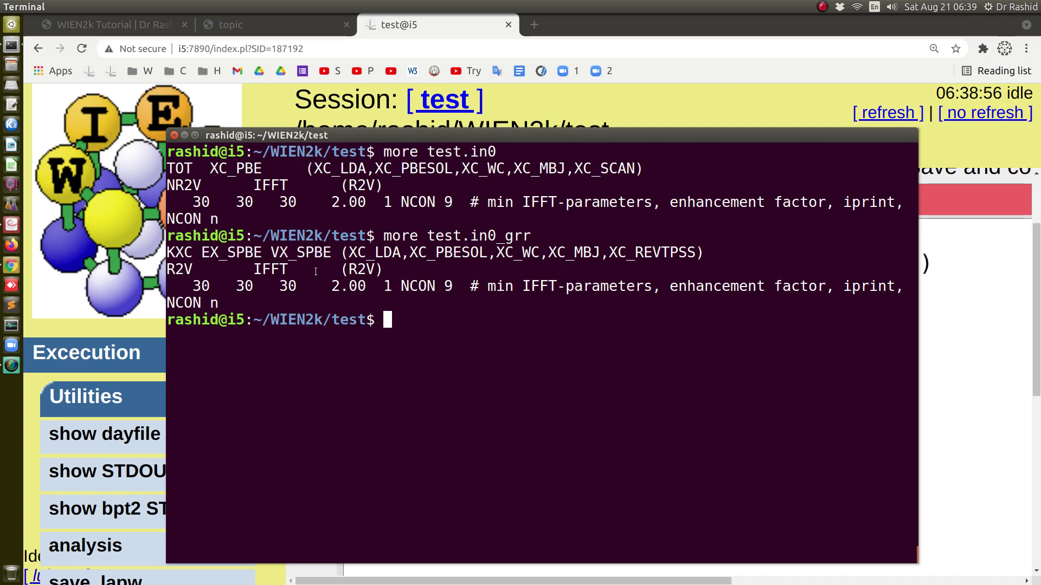
- Look up the hybrid-functional sections in the contents of the WIEN2k usersguide.pdf, and switch back to the browser
click(11, 228)
scroll(484, 418, down, 10)
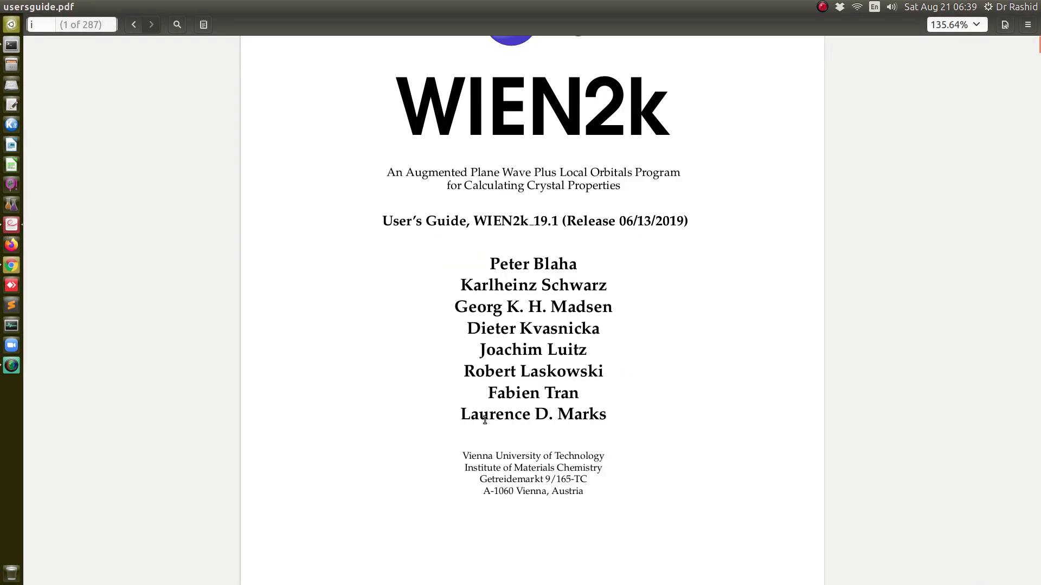
scroll(488, 418, down, 20)
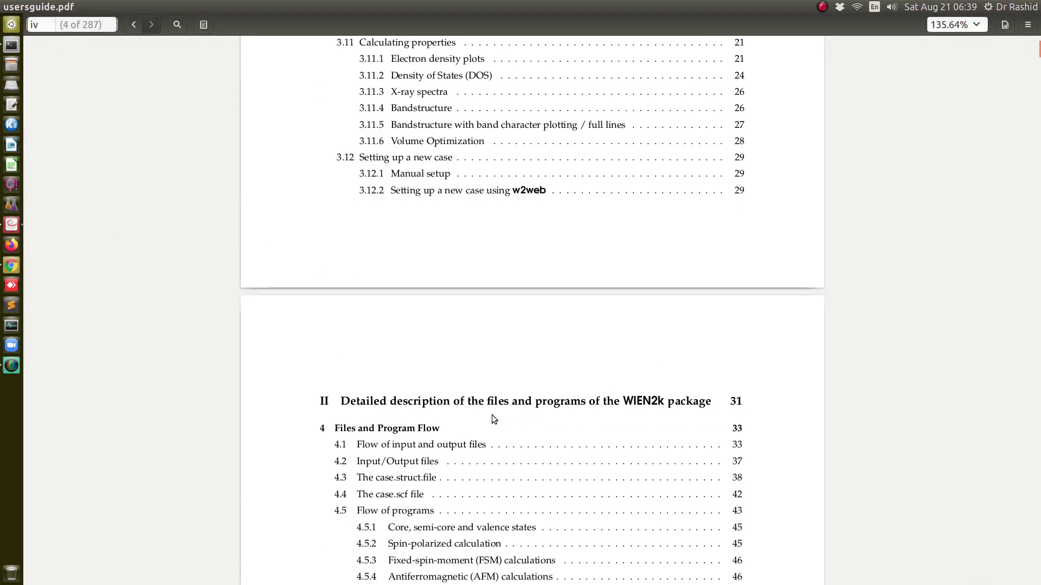
ctrl+scroll(492, 414, up, 4)
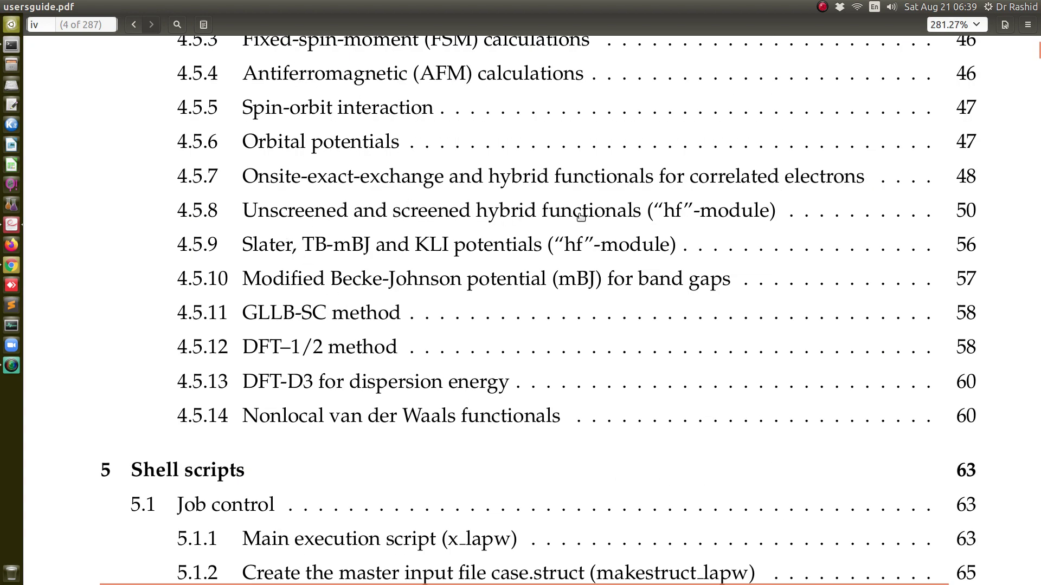
key(alt+Tab)
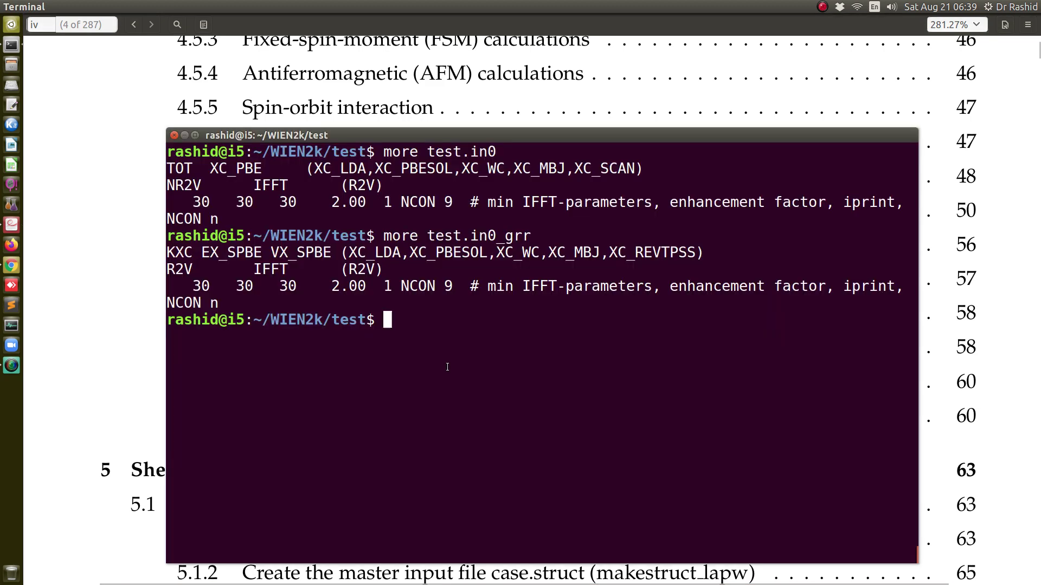
key(alt+Tab)
key(alt+Tab)
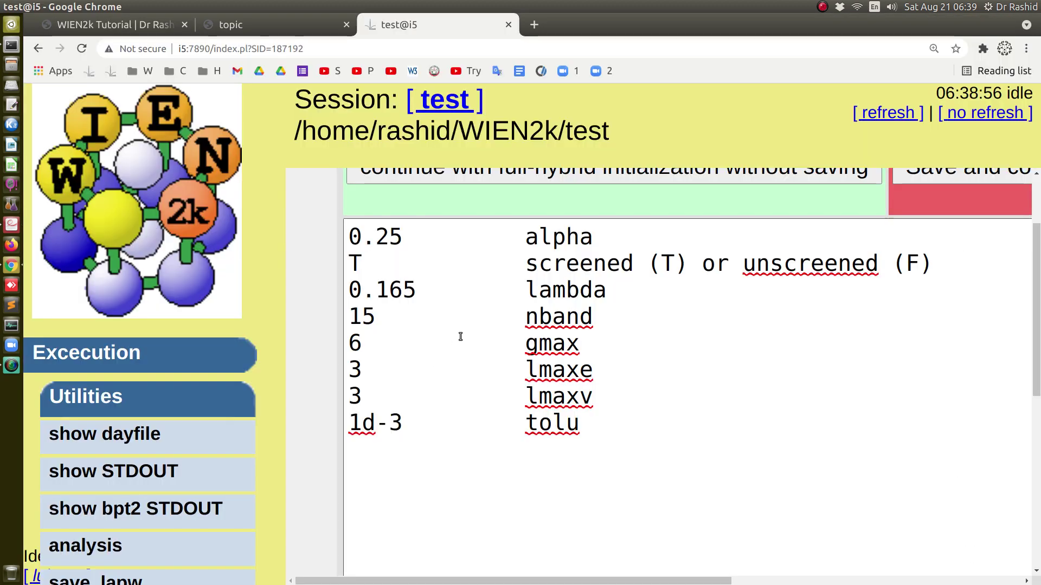
- Reduce the page zoom to 150%, save test.inhf and continue with the full-hybrid initialization
key(ctrl+minus)
key(ctrl+minus)
scroll(577, 249, up, 1)
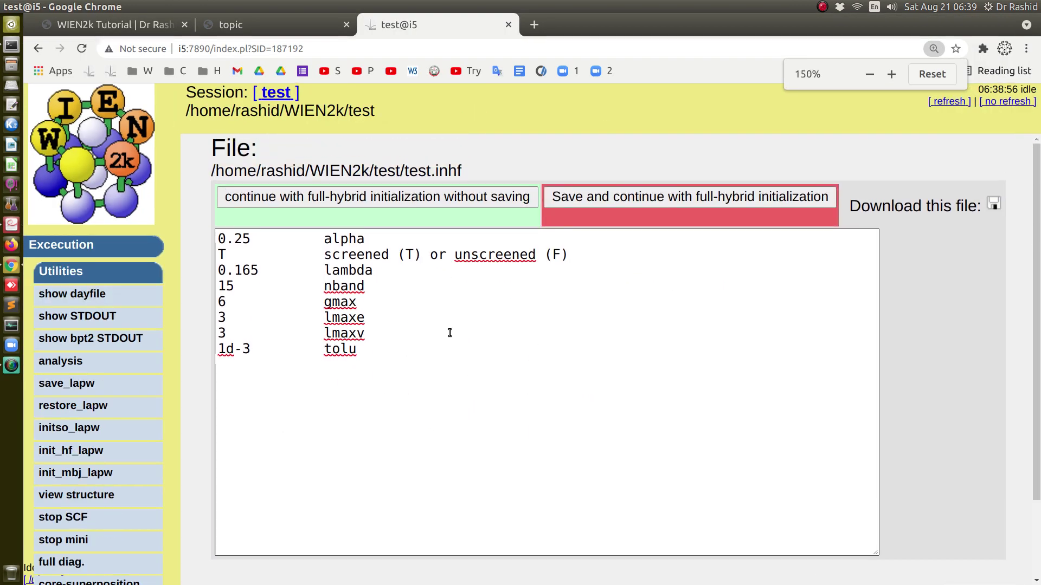
click(610, 200)
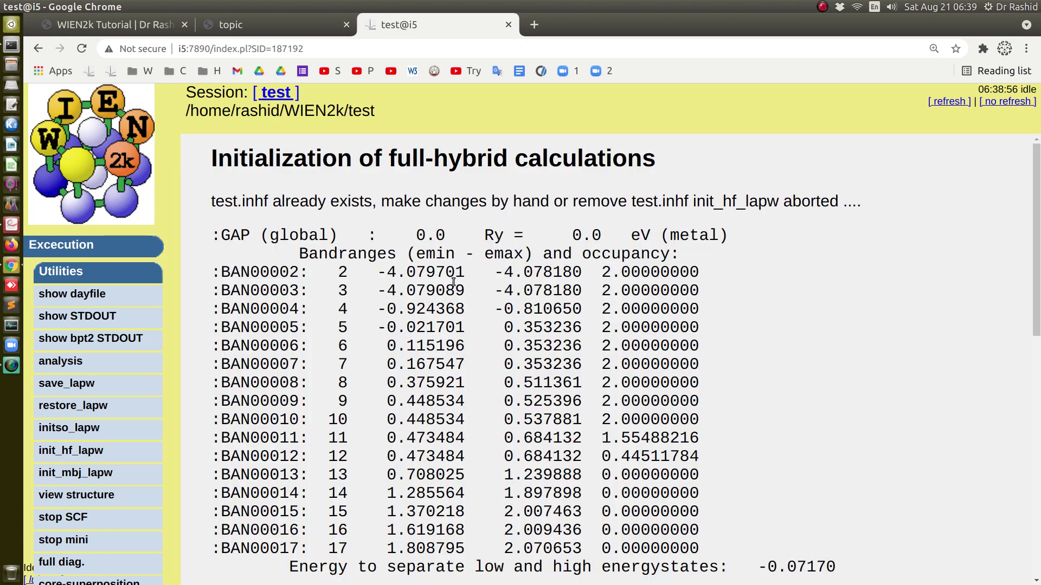
- Set the HF k-mesh to 4 x 4 x 4 in the k-mesh preparation section
scroll(463, 299, down, 5)
key(ctrl+minus)
scroll(328, 425, down, 3)
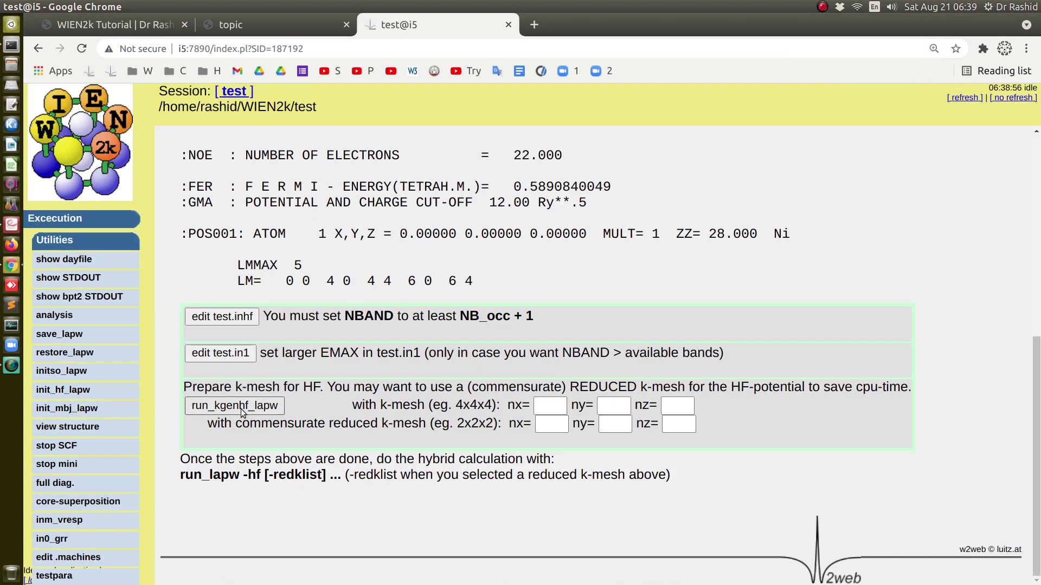
click(549, 406)
text(4)
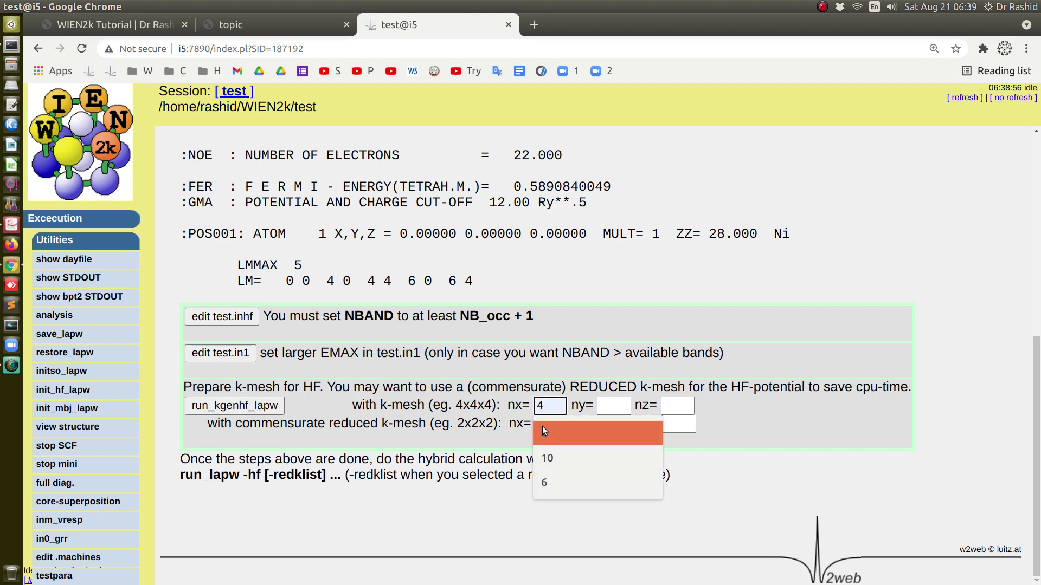
click(613, 407)
text(4)
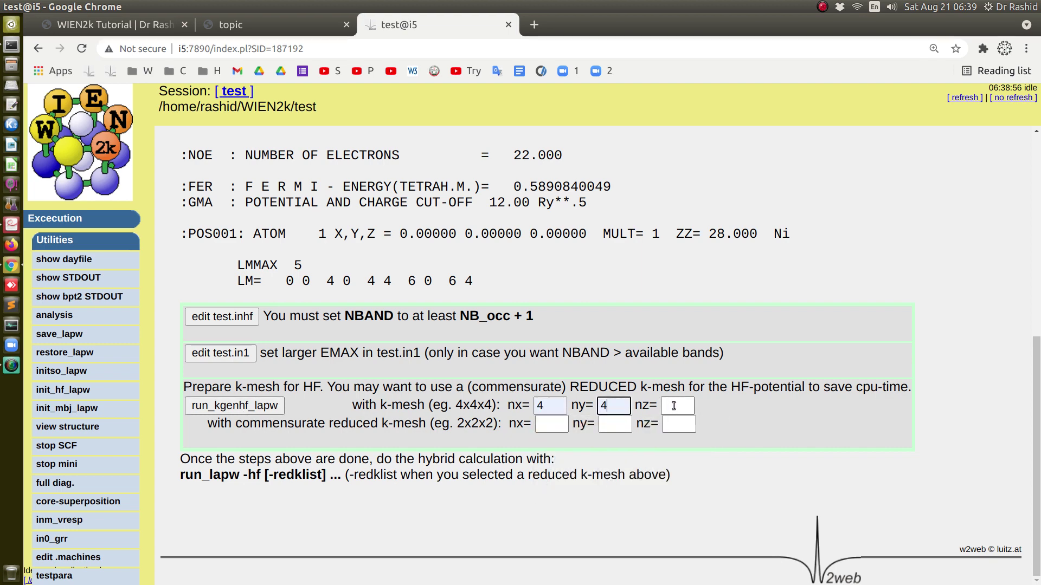
click(673, 406)
text(4)
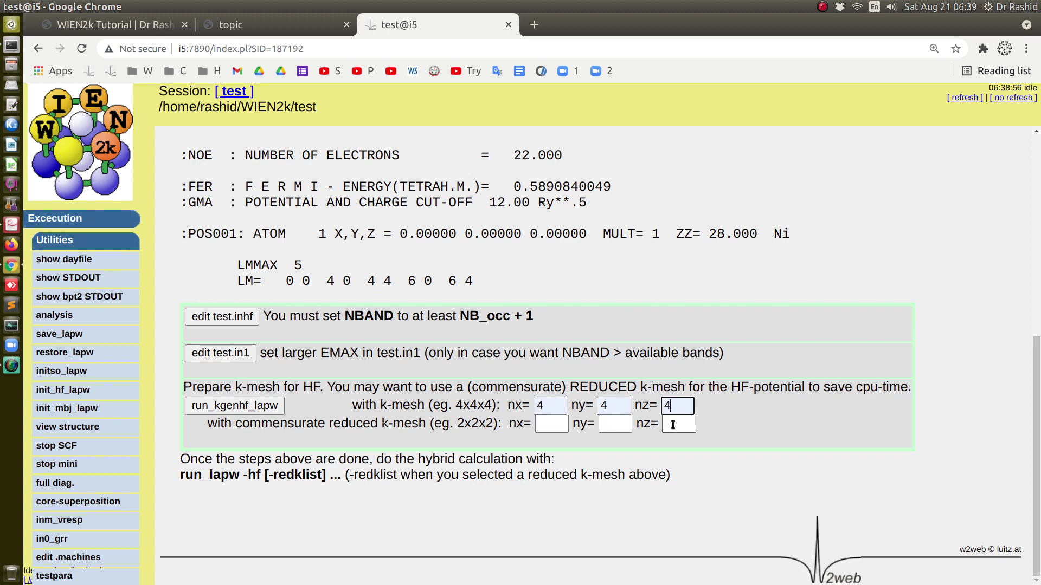
- Set the commensurate reduced k-mesh to 2 x 2 x 2, generate the meshes with run_kgenhf_lapw and continue the initialization
click(550, 423)
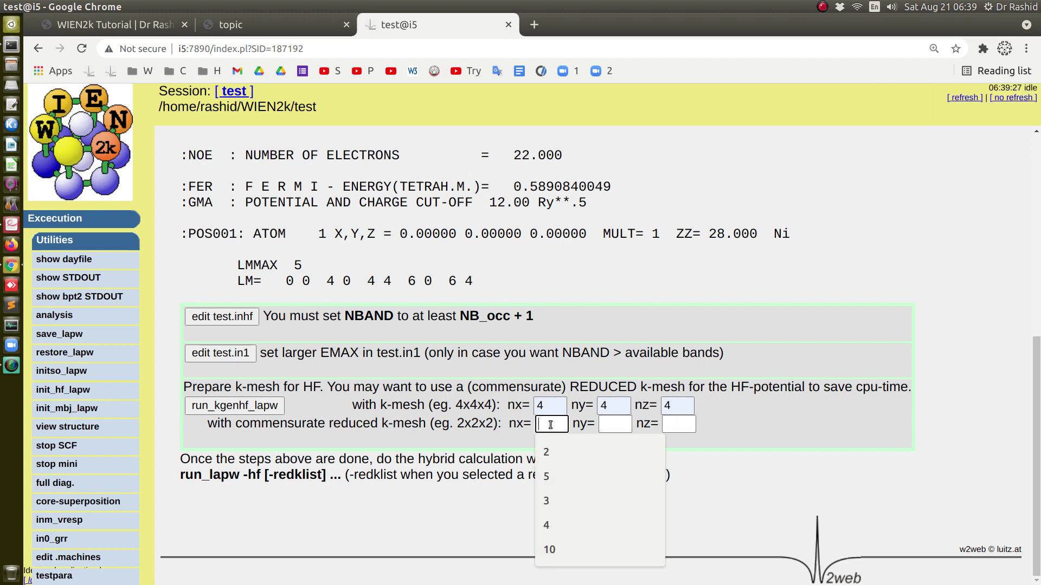
click(554, 444)
click(603, 424)
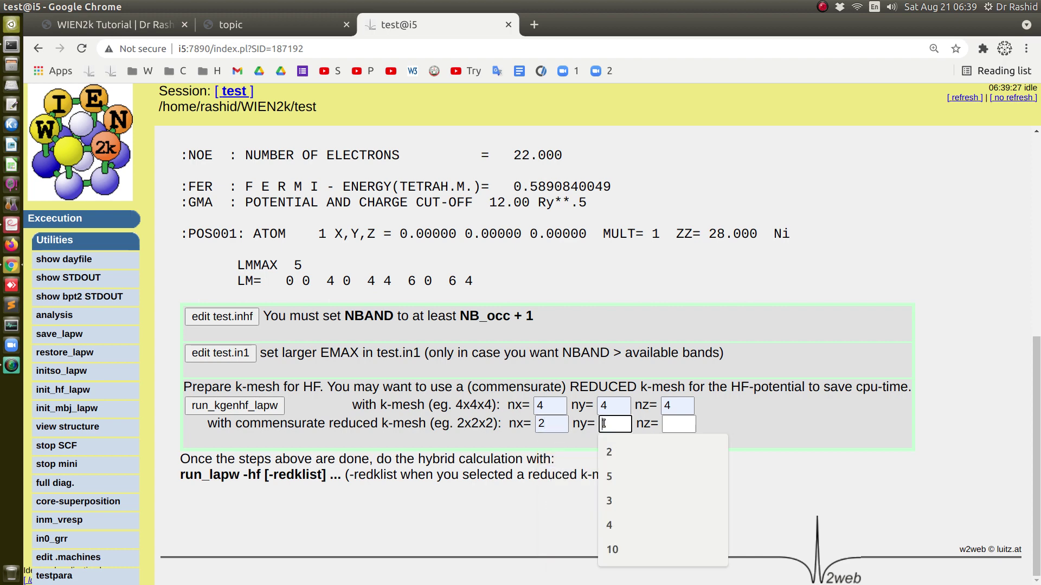
click(612, 450)
click(670, 423)
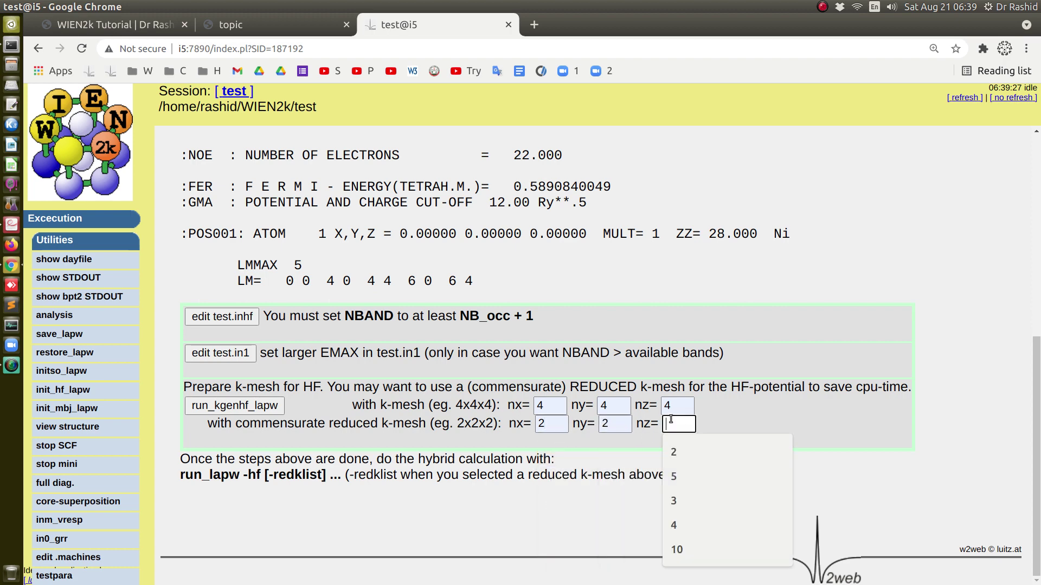
click(678, 451)
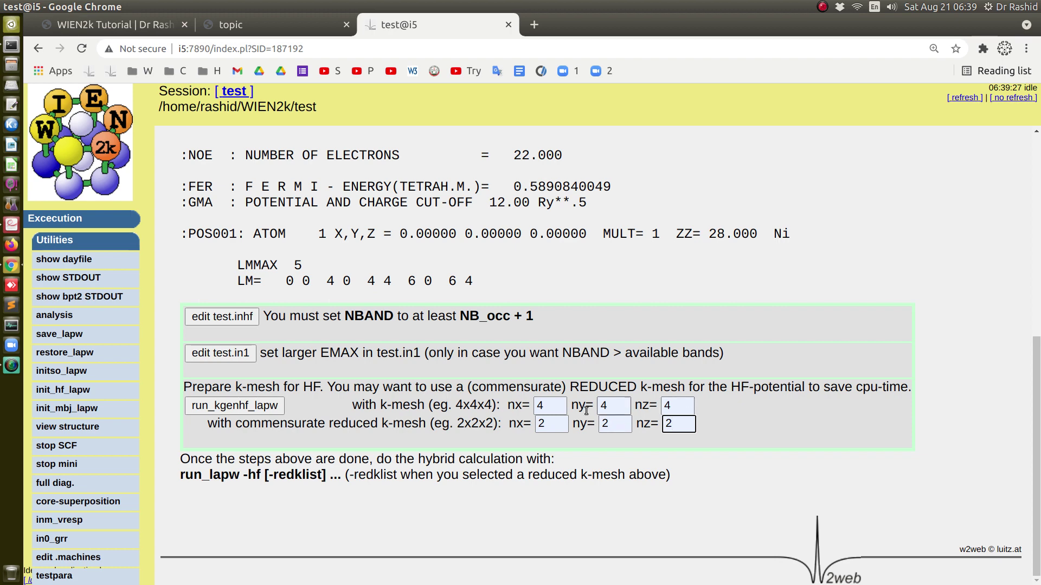
click(225, 405)
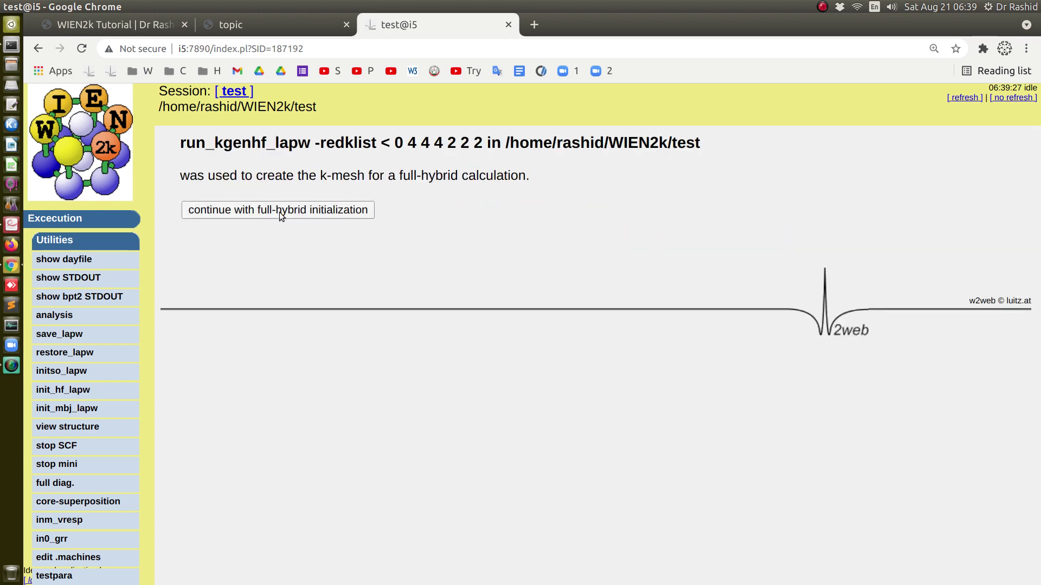
click(278, 210)
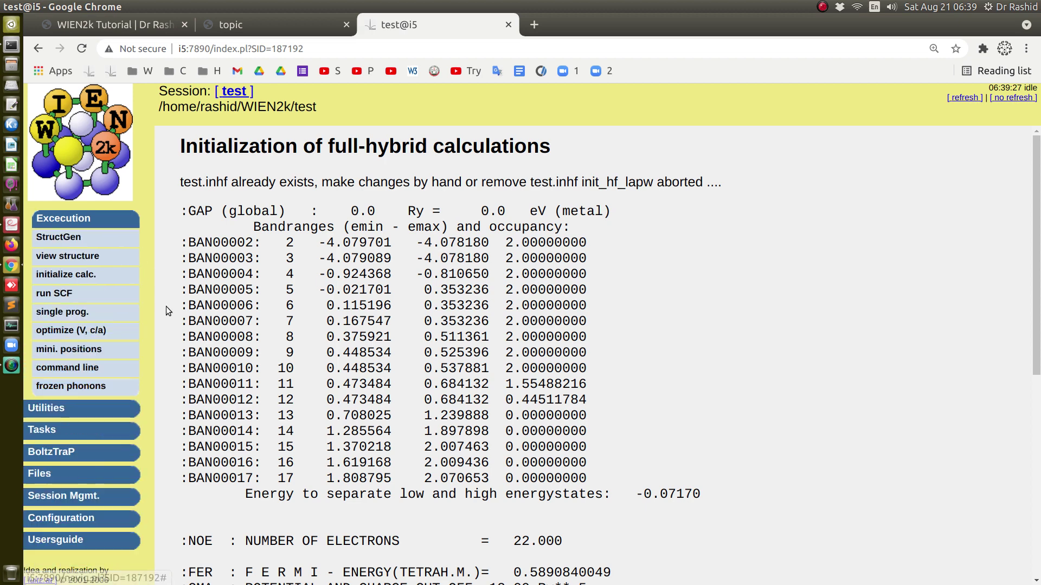
- Start preparing an SCF run and delete the test.broyd* files of the previous SCF cycle
click(57, 295)
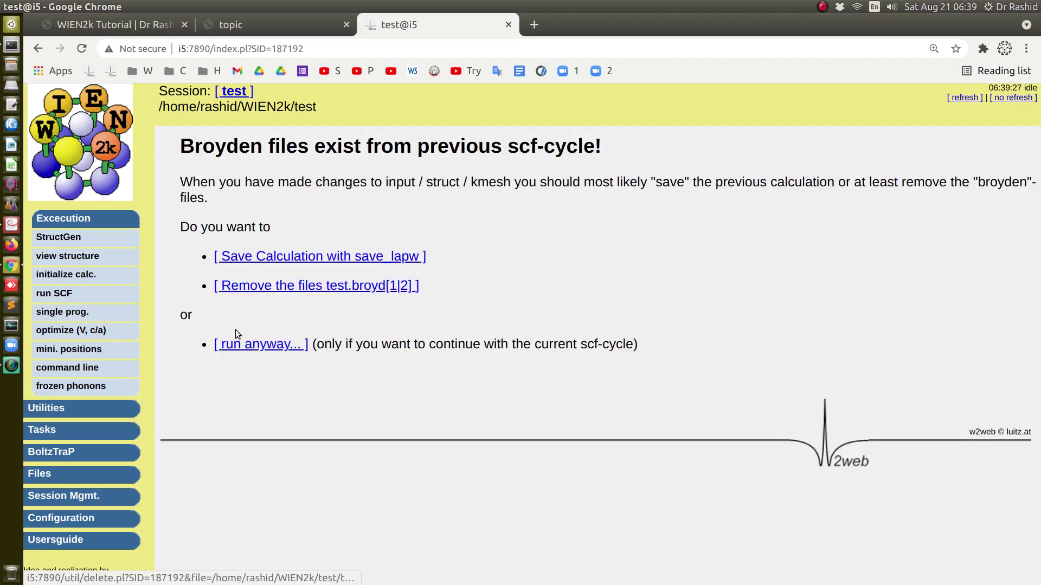
click(265, 287)
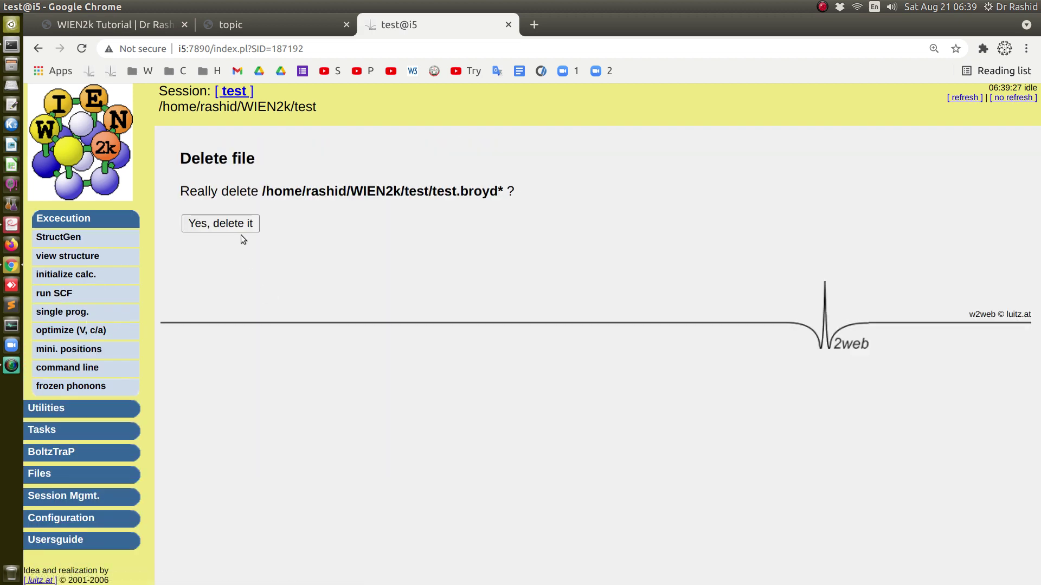
click(239, 227)
- Start the SCF cycle in the background with the redklist full-hybrid option and the 0.0001 Ry energy criterion, and view its STDOUT
click(62, 298)
key(ctrl+plus)
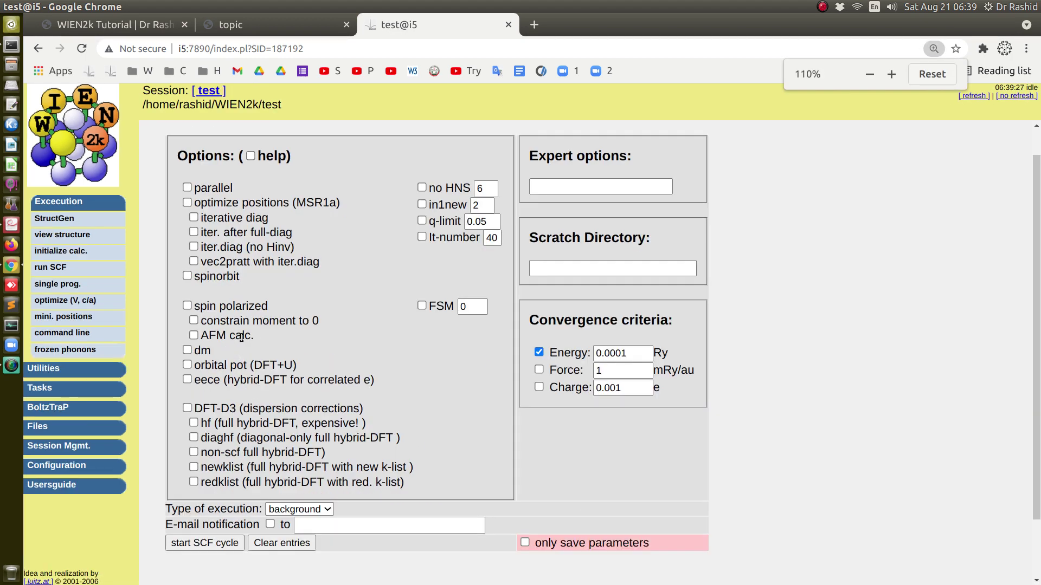
scroll(263, 342, down, 3)
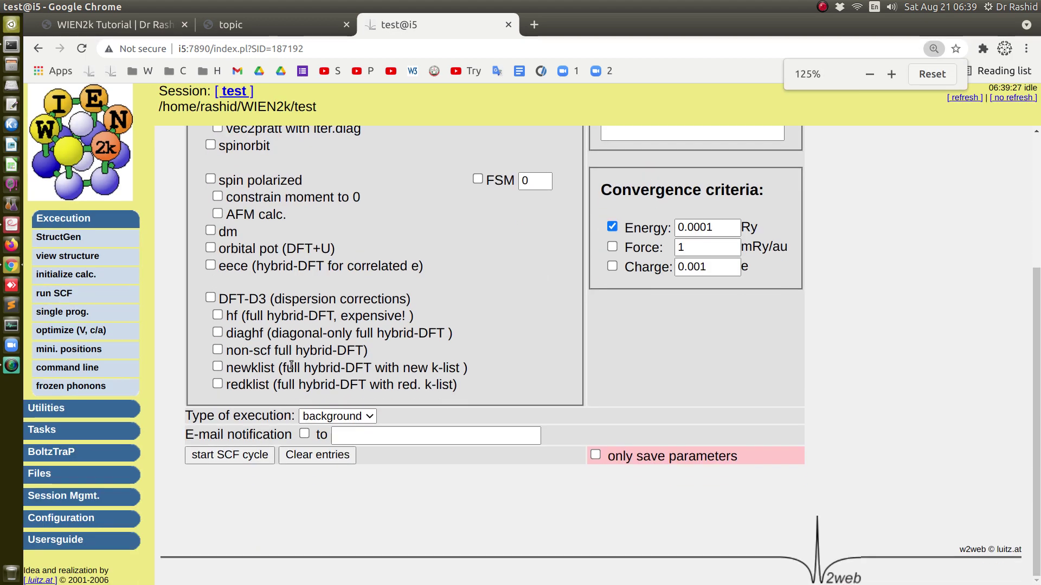
click(217, 384)
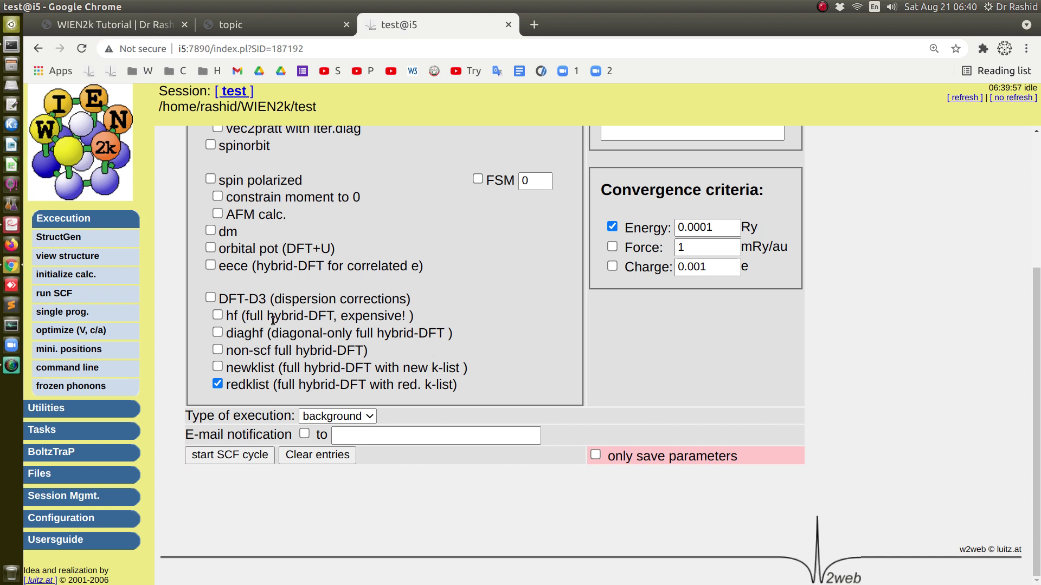
click(218, 315)
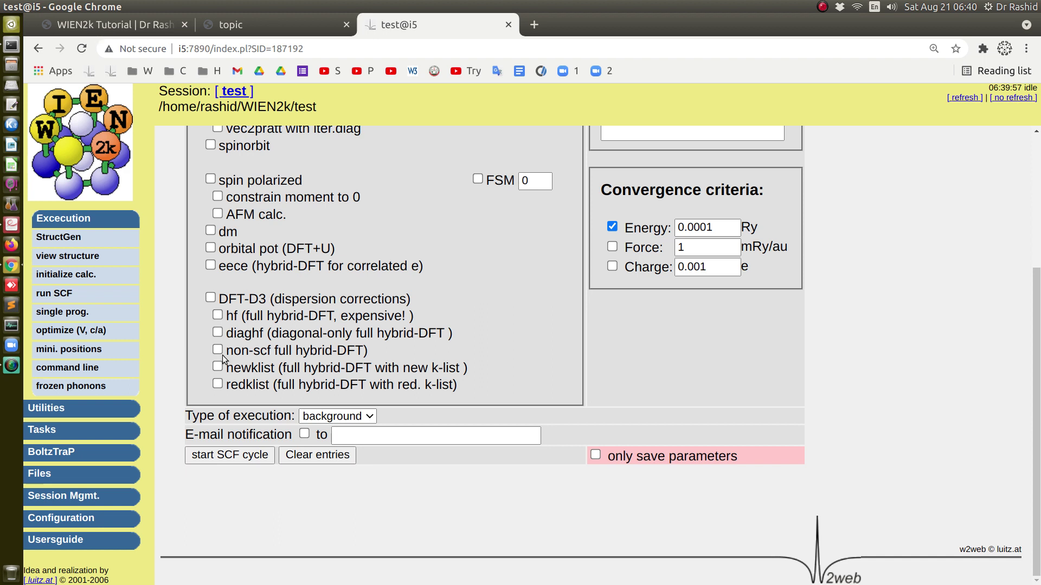
click(218, 384)
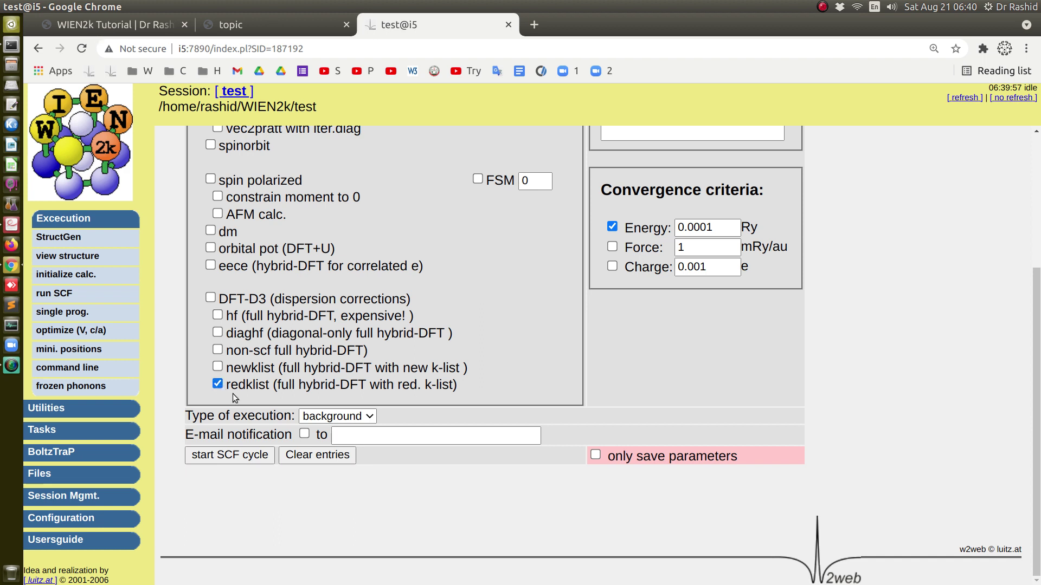
click(230, 455)
click(258, 192)
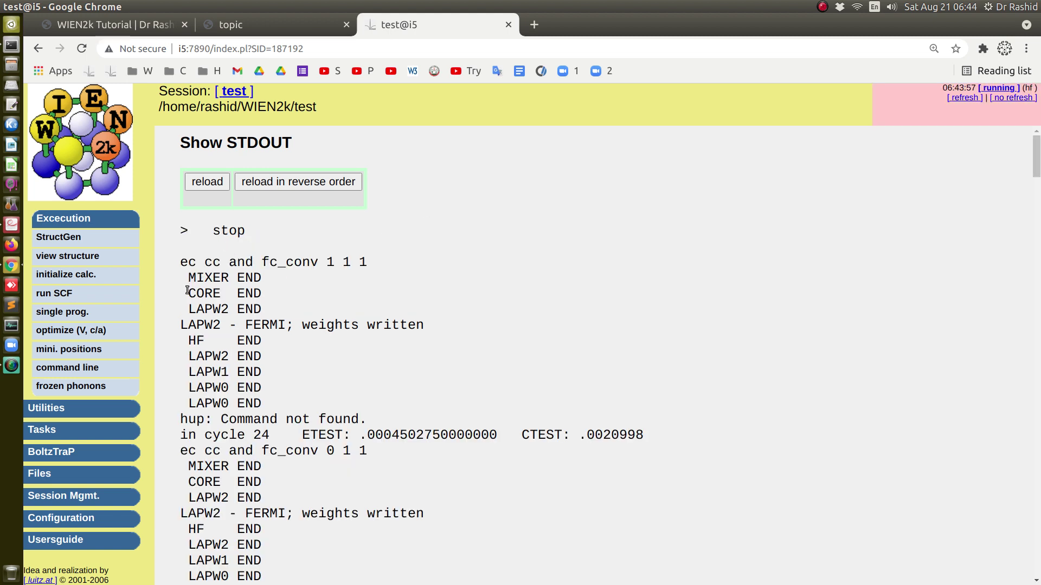
- Open save_lapw and enter "-nodel -d HSE06" as the save name or directory for the finished calculation
click(40, 429)
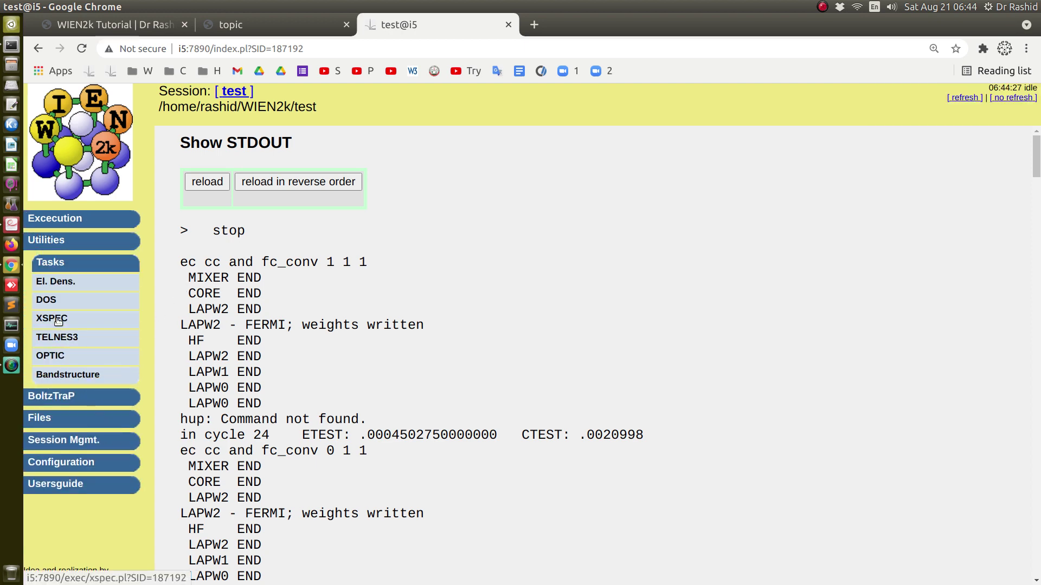
click(47, 303)
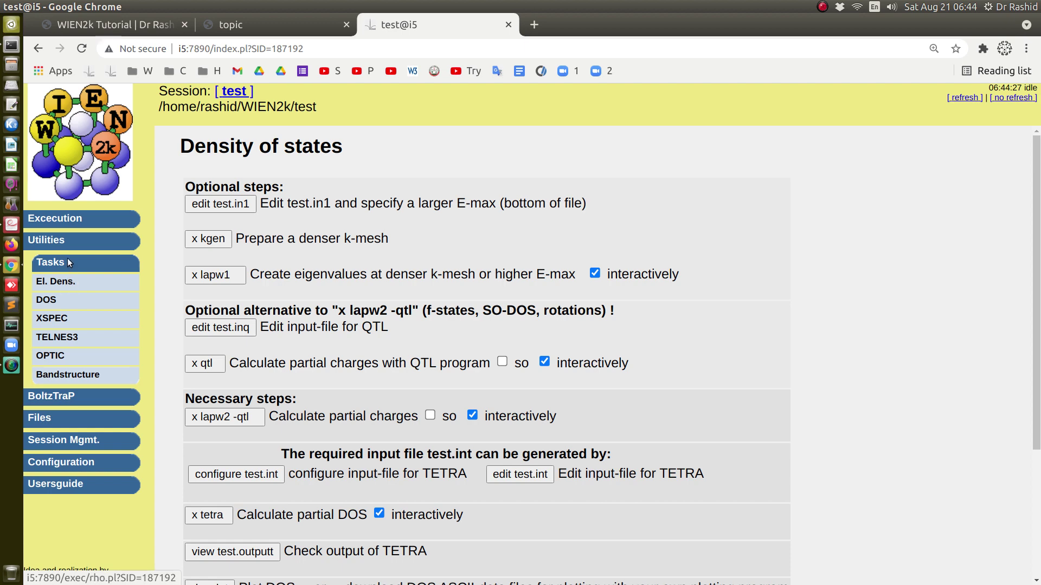
click(54, 240)
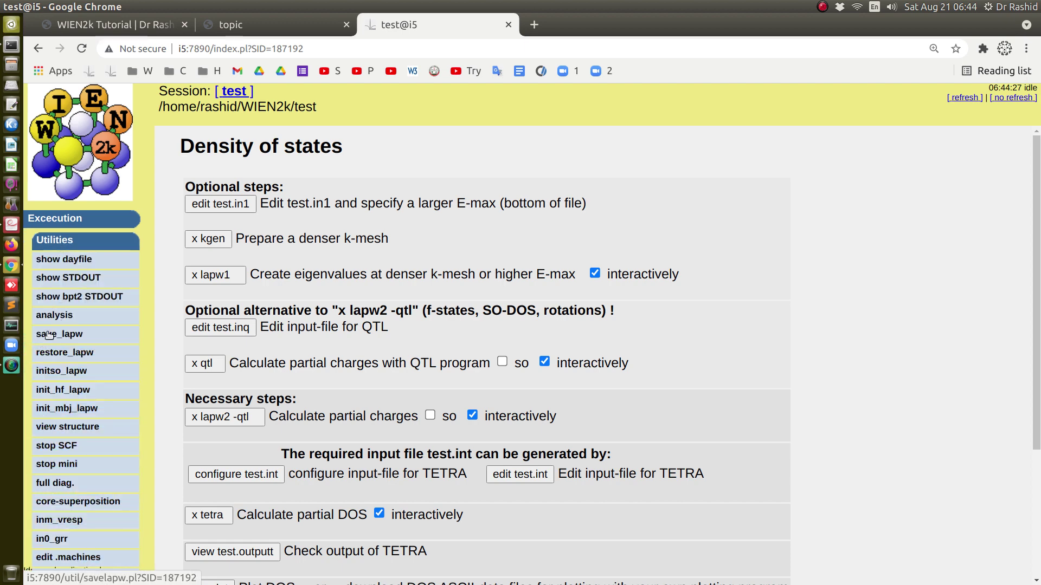
click(47, 337)
click(374, 212)
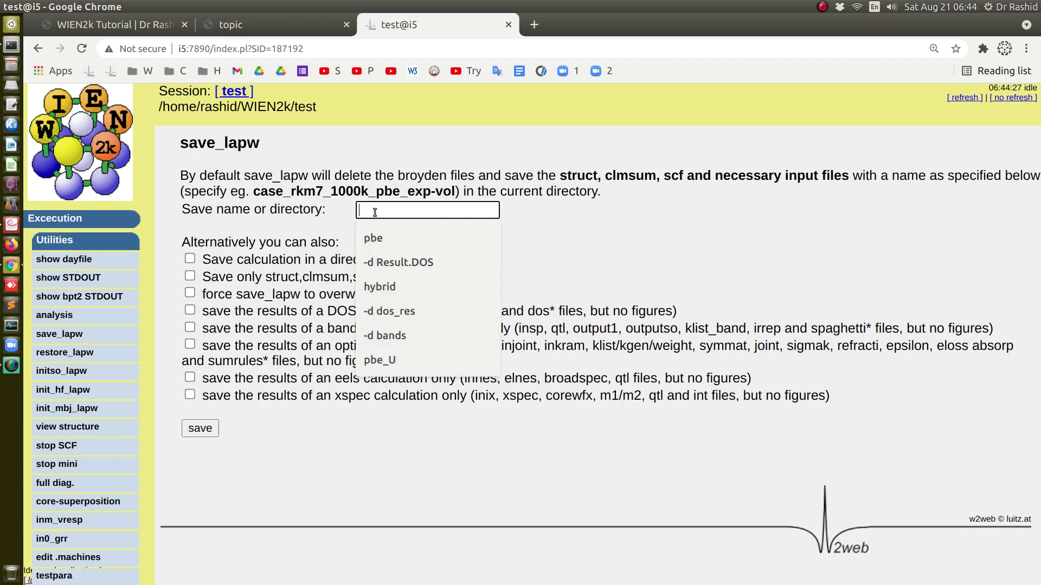
text(-)
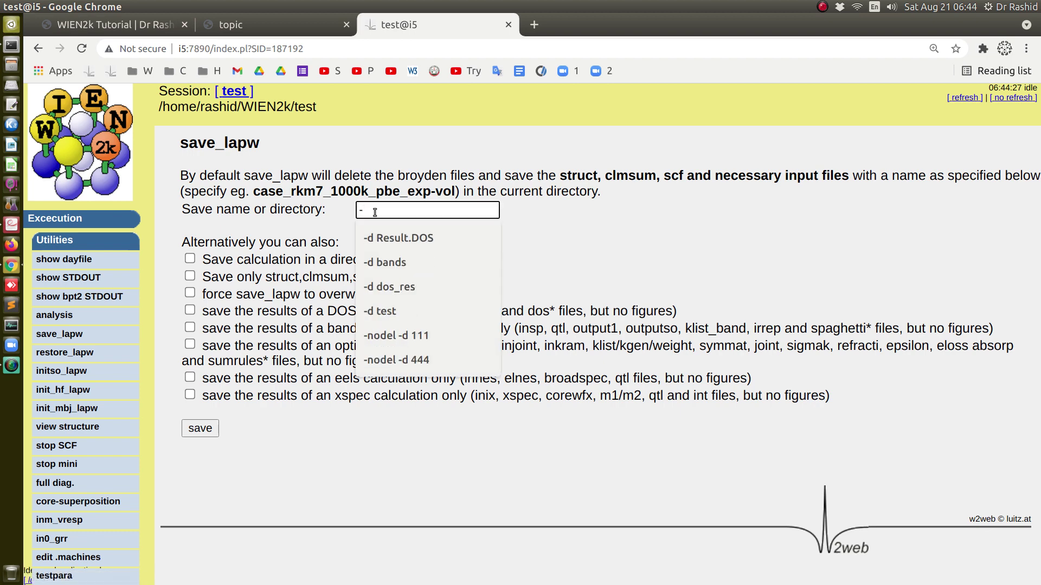
text(nodel)
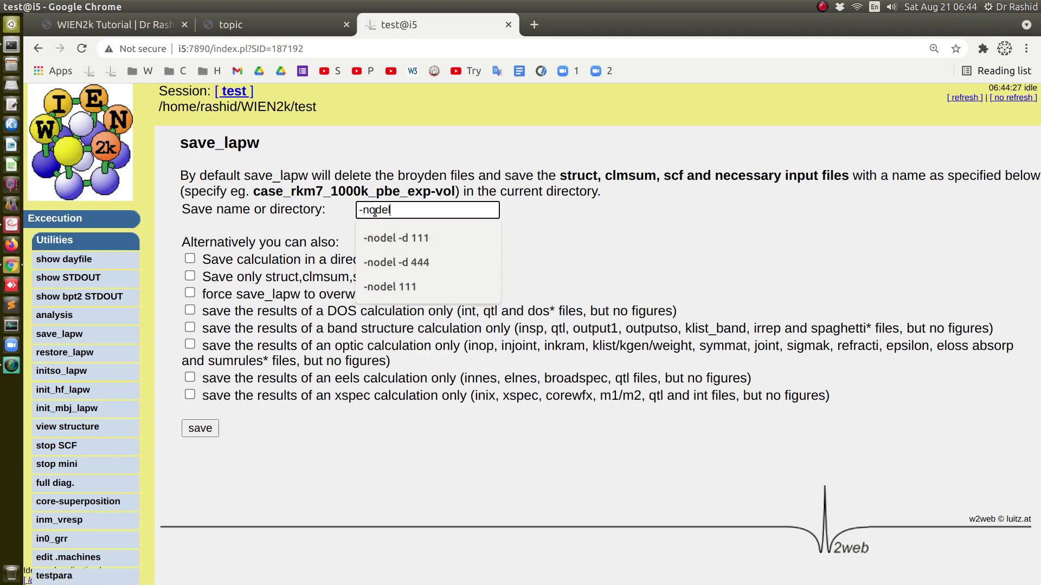
text( -d)
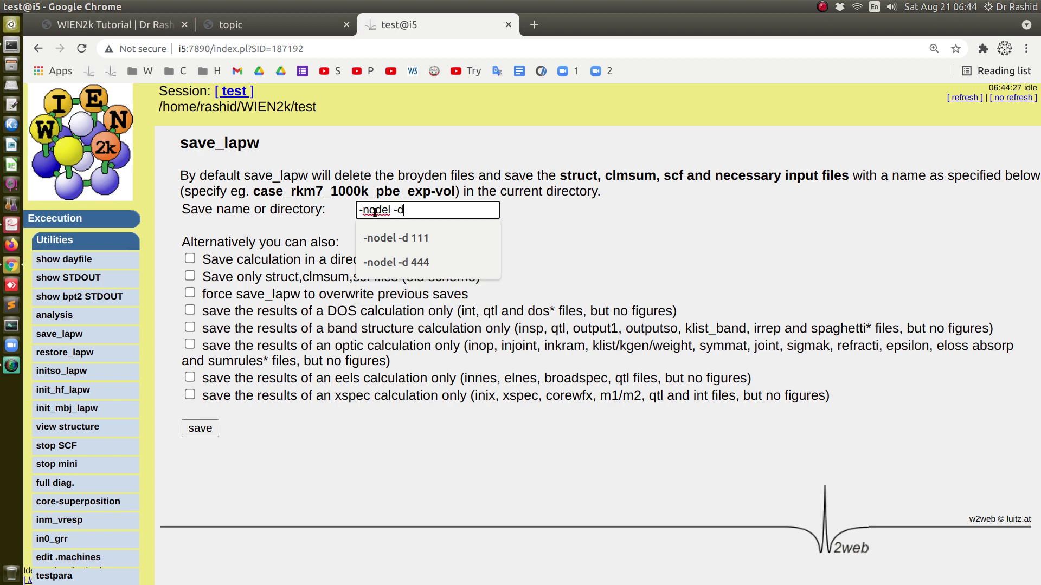
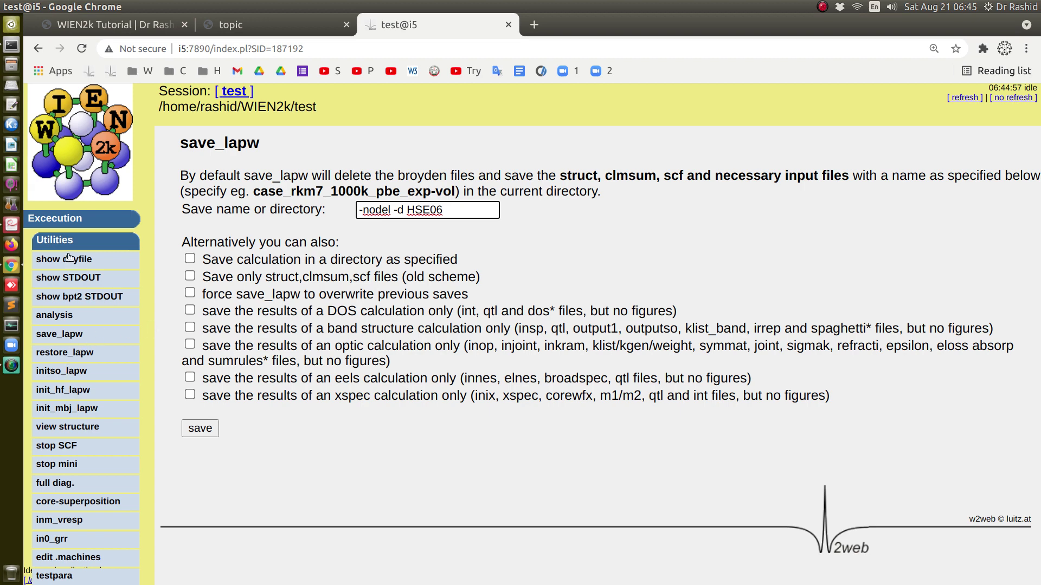
- Open the density of states task, switch to the terminal and run "x lapw2 -qtl -redklist" to calculate the partial charges
click(64, 219)
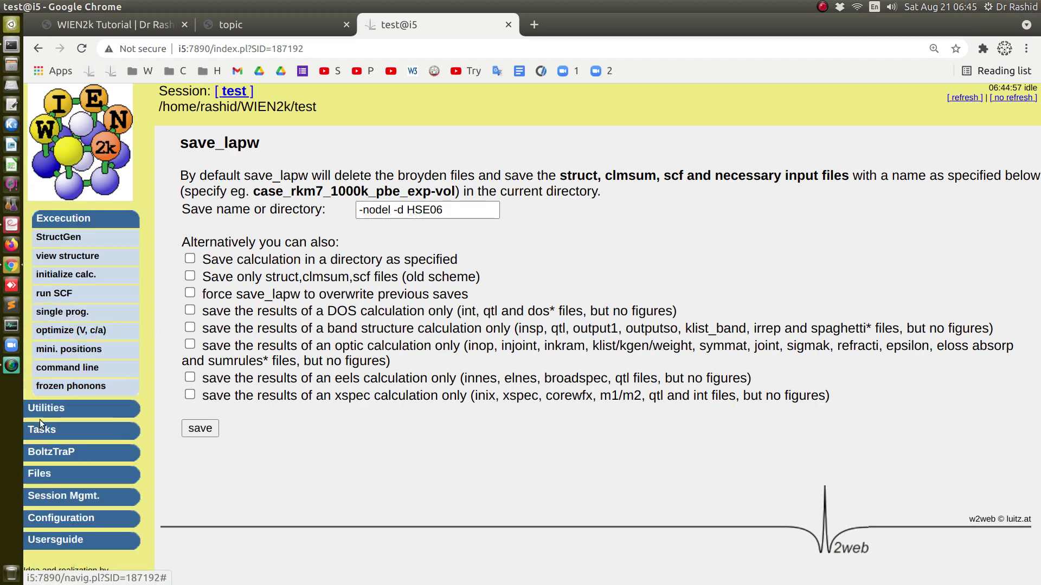
click(40, 422)
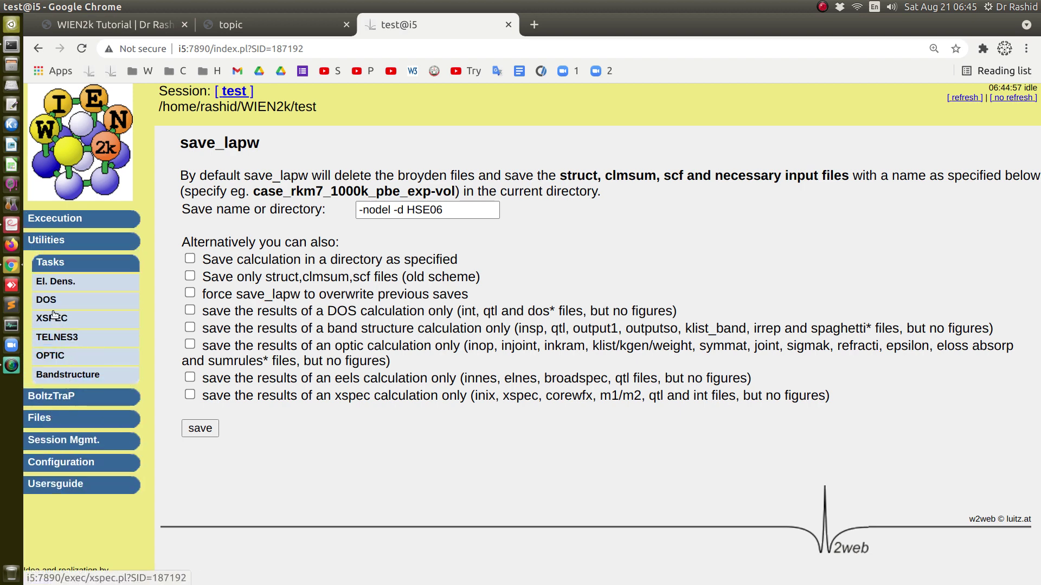
click(47, 301)
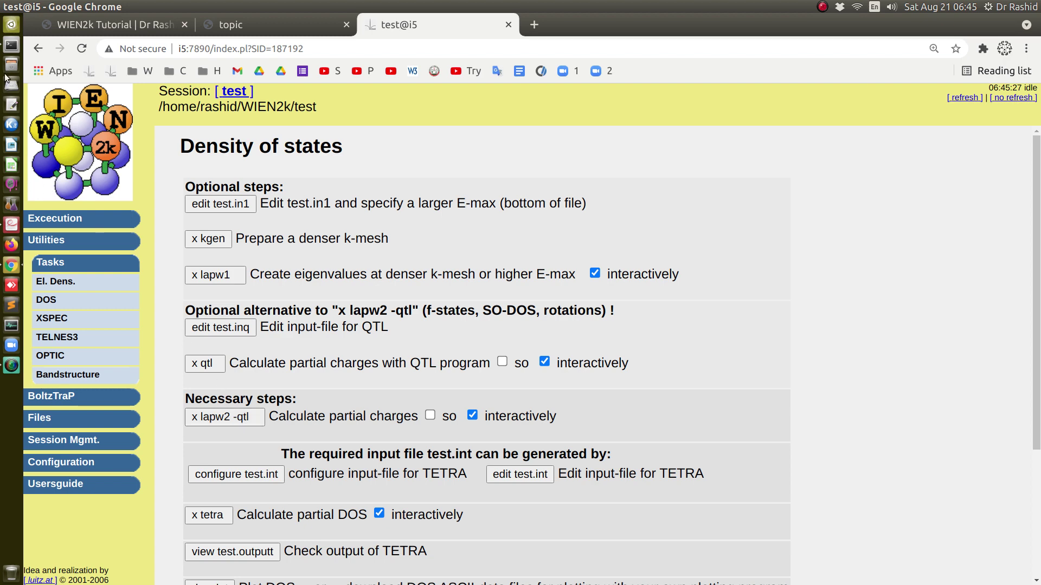
click(11, 47)
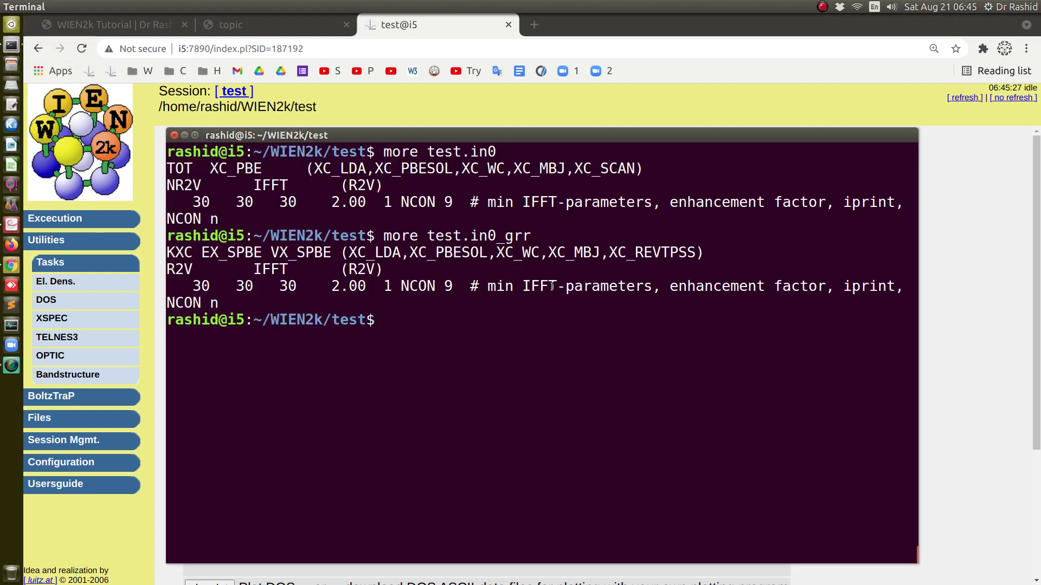
text(x lapw2 -qtl)
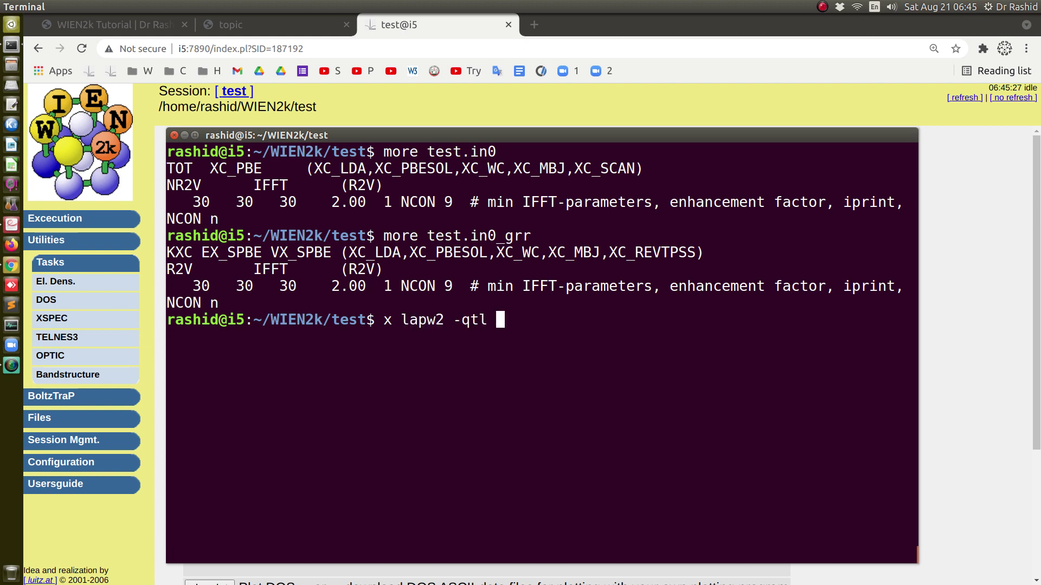
key(alt+Tab)
key(alt+Tab)
text(-redklist)
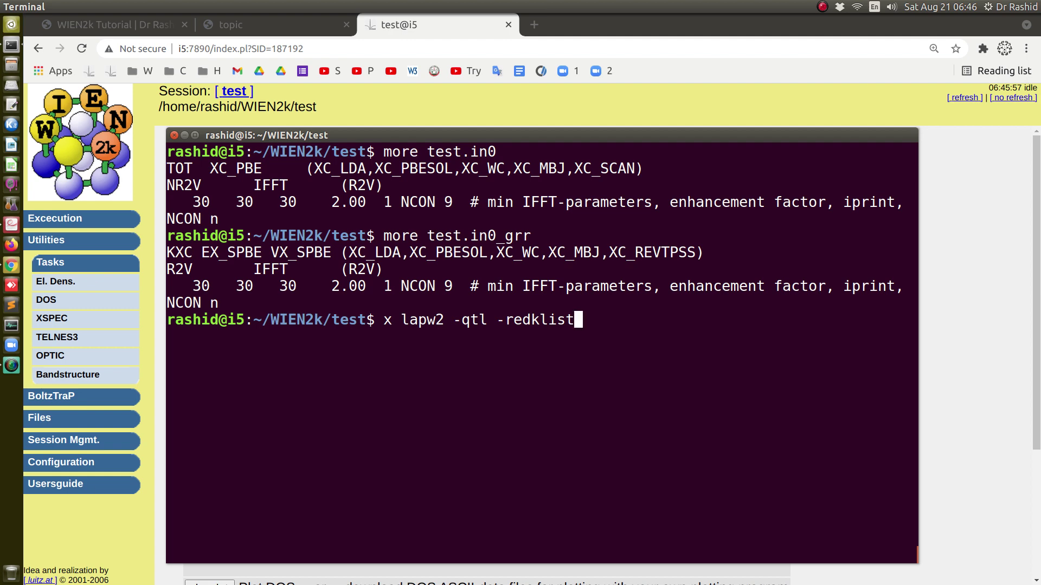
key(Return)
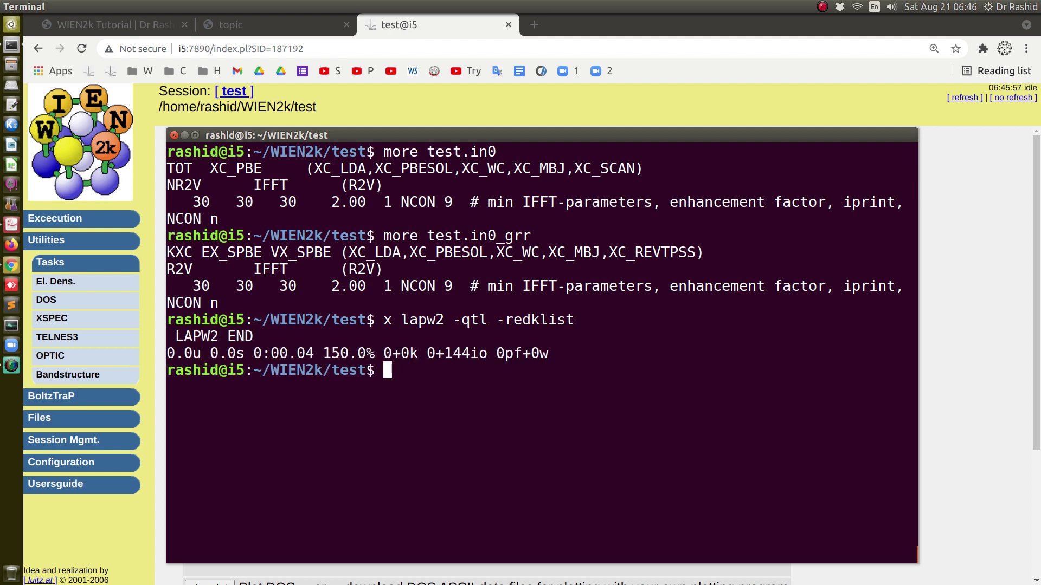
- Switch back to the browser and generate the TETRA input file test.int with "total 1 tot", returning to the DOS page
key(alt+Tab)
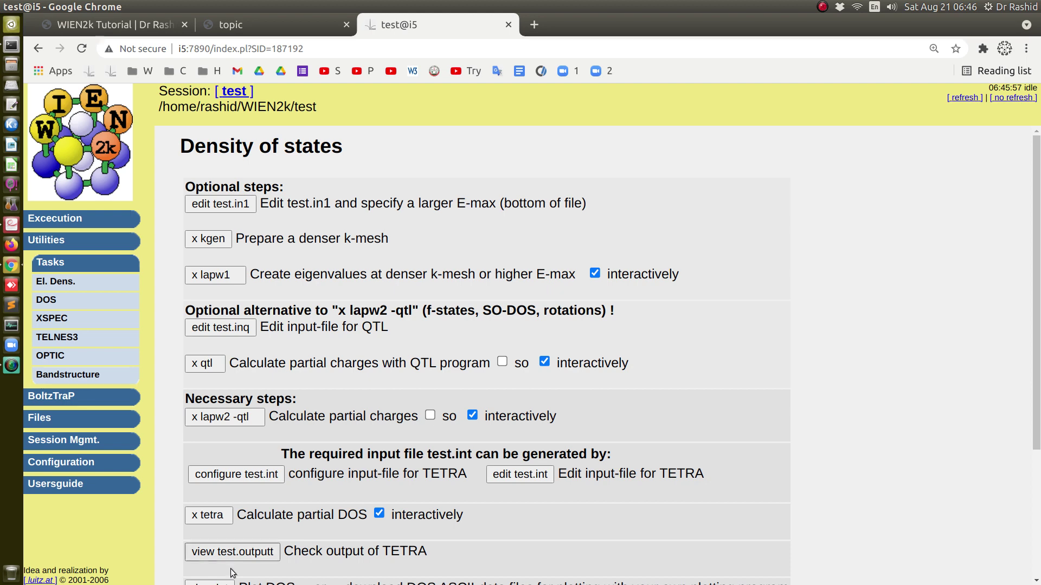
click(245, 476)
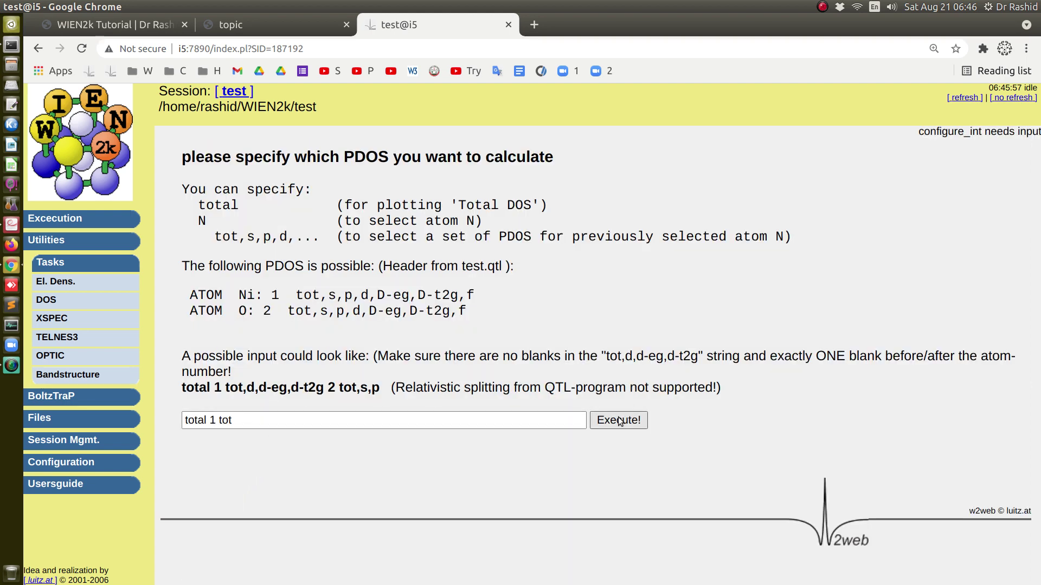
click(596, 421)
scroll(288, 472, down, 3)
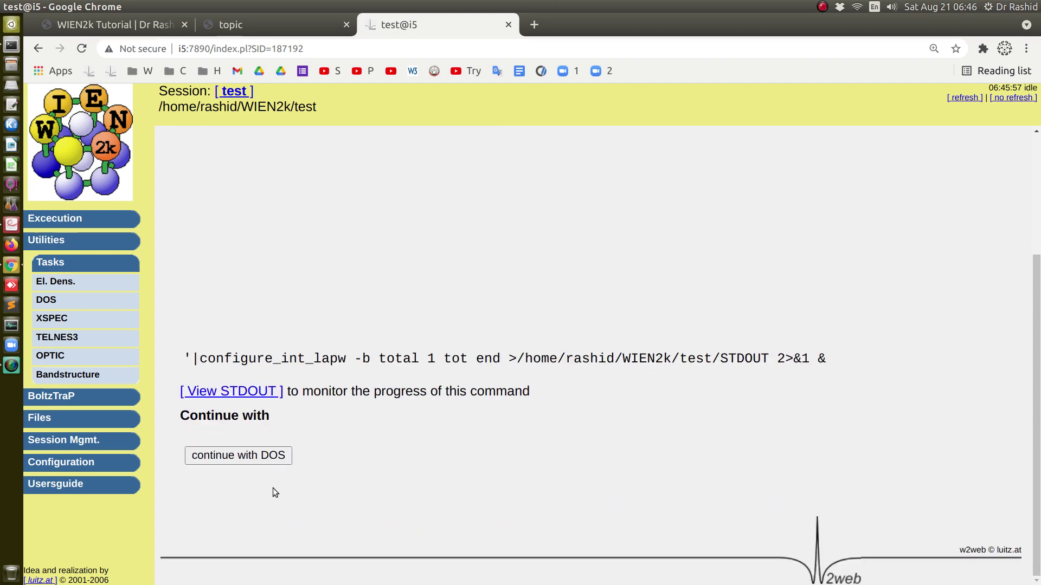
click(256, 460)
- Check the energy range line in test.int, leave it without saving and reopen the PDOS specification page
click(518, 473)
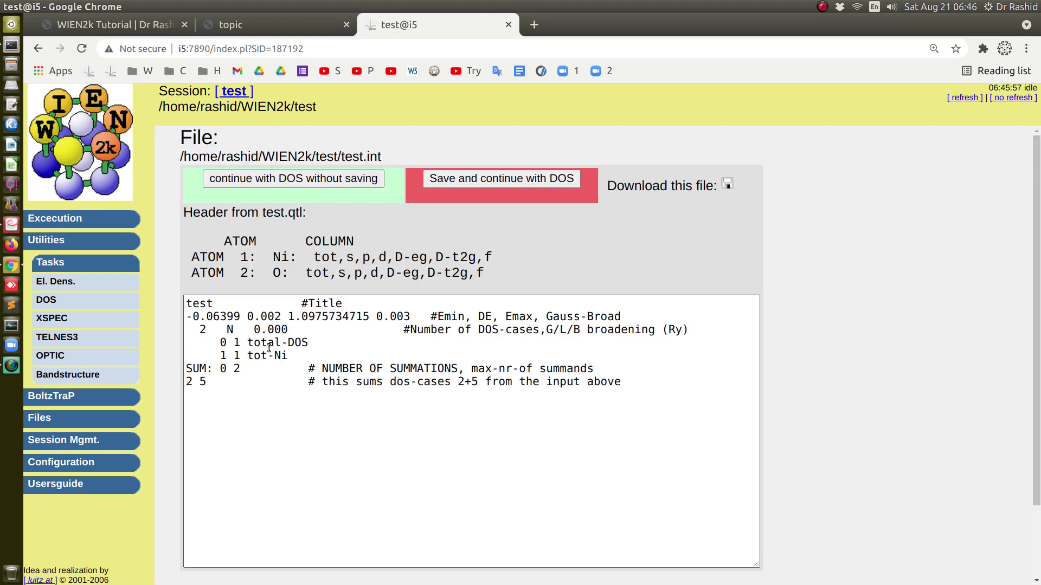
drag(191, 320, 369, 318)
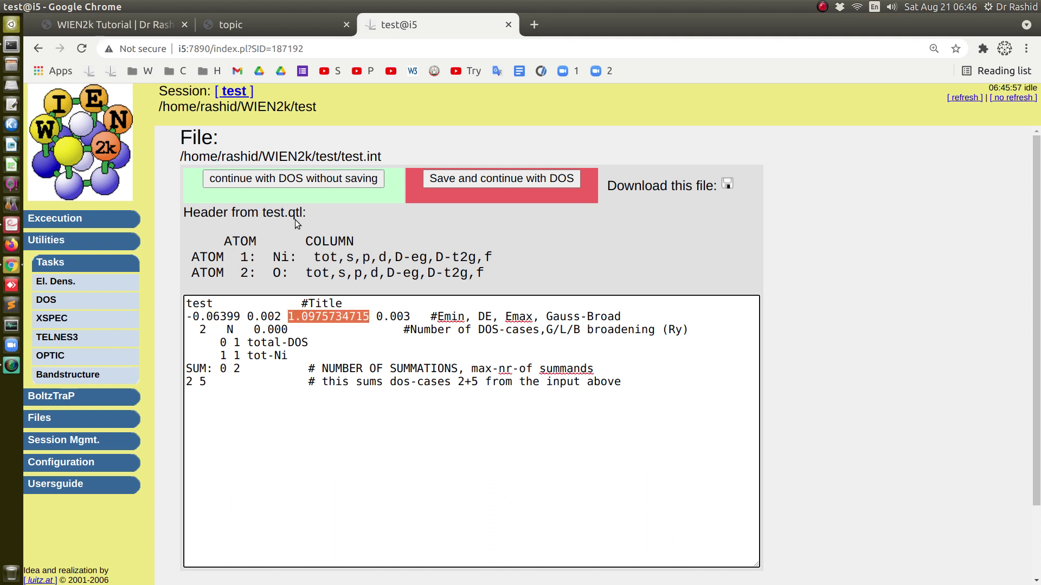
click(297, 181)
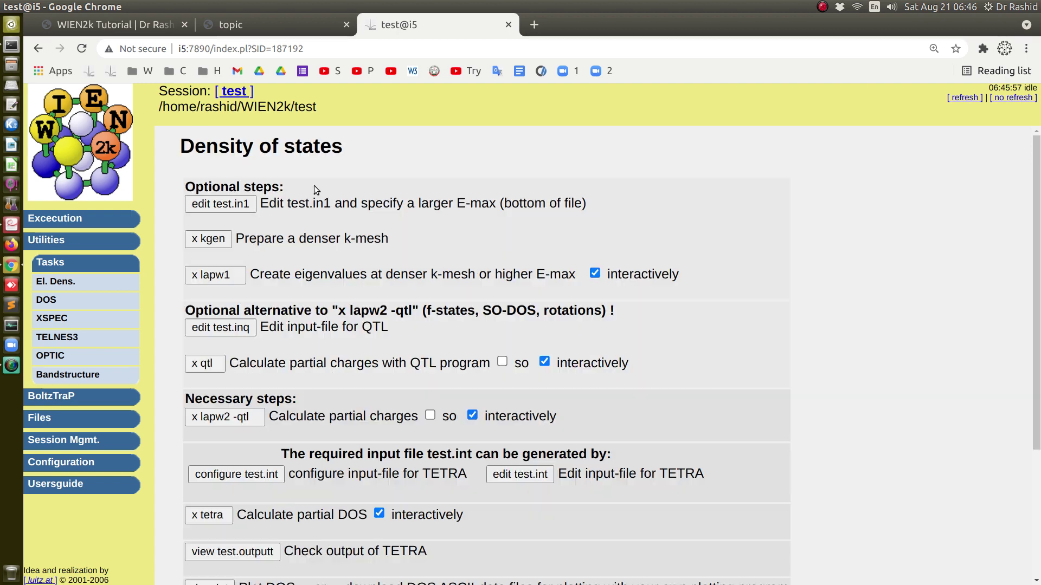
click(213, 475)
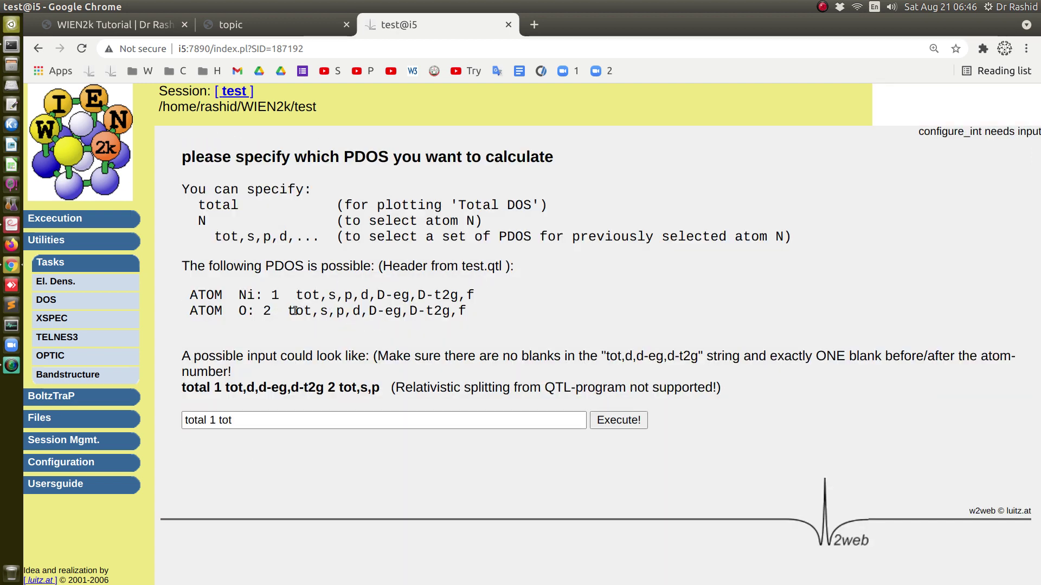
- Examine the scripts list and video tutorials WT20 and WT21 on DOS and PDOS on the WIEN2k tutorial page
key(alt+Tab)
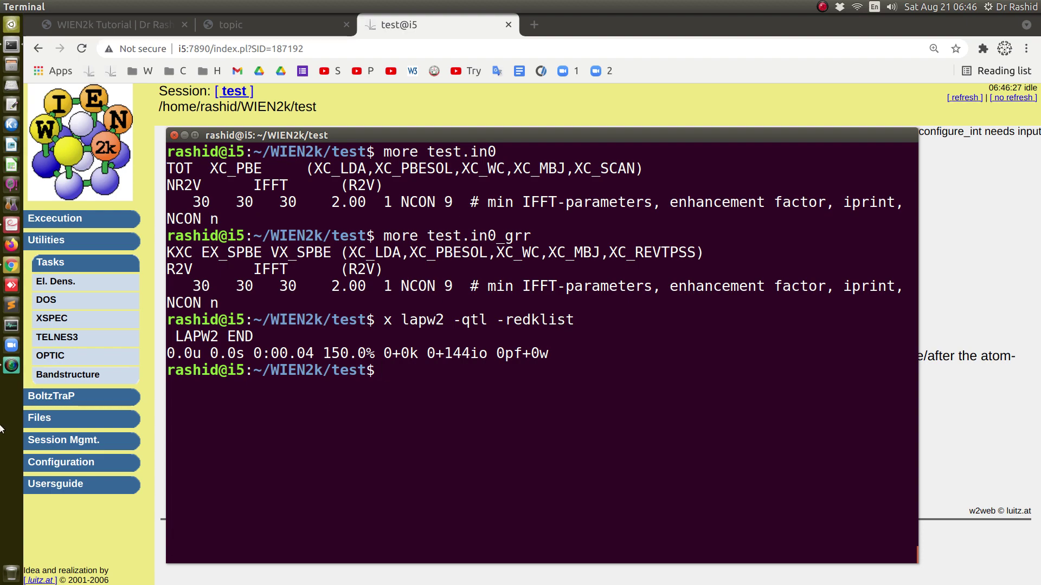
click(108, 24)
scroll(479, 333, down, 2)
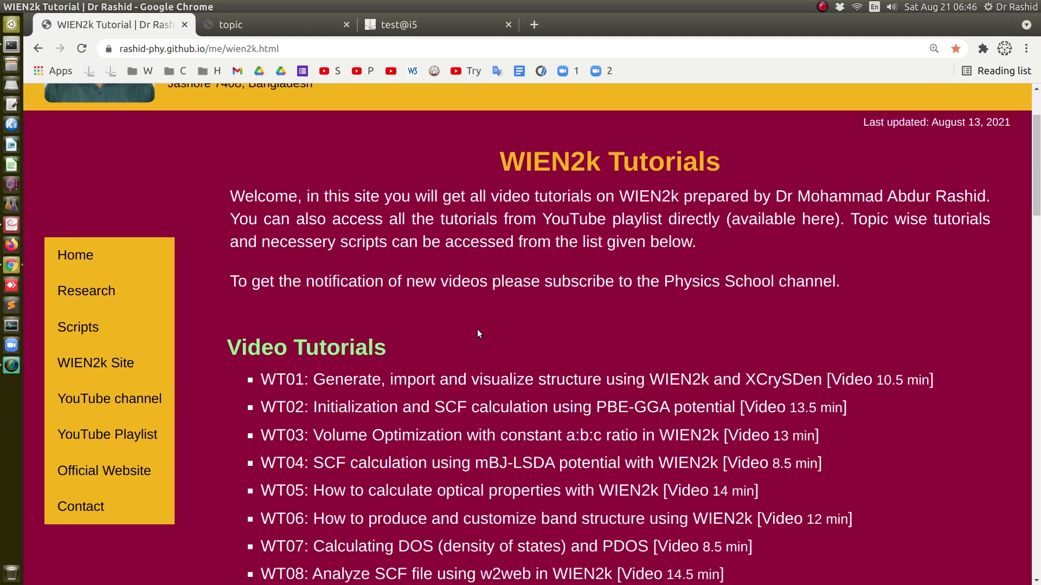
scroll(479, 334, down, 7)
click(81, 328)
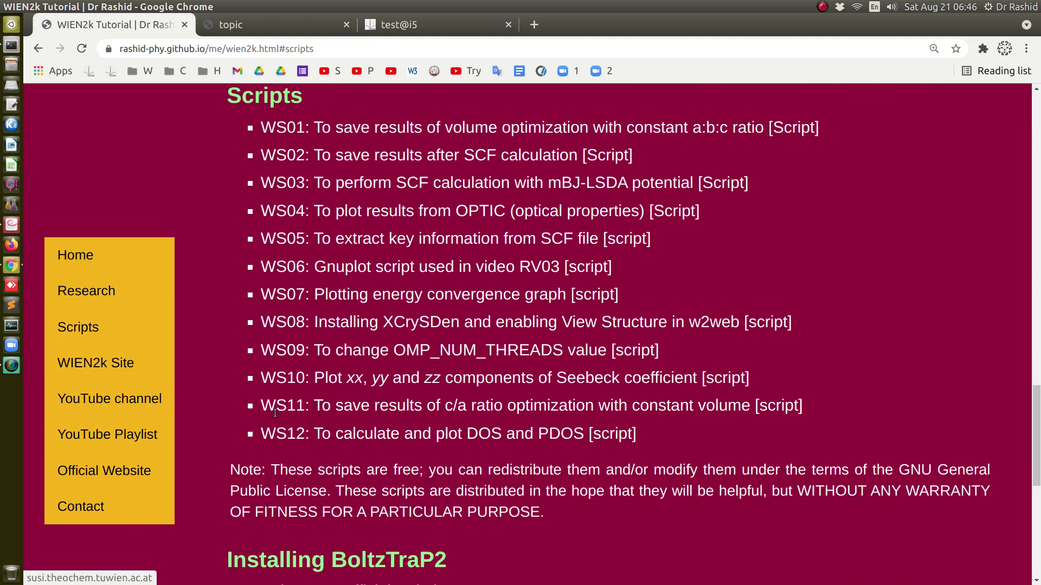
scroll(275, 413, down, 4)
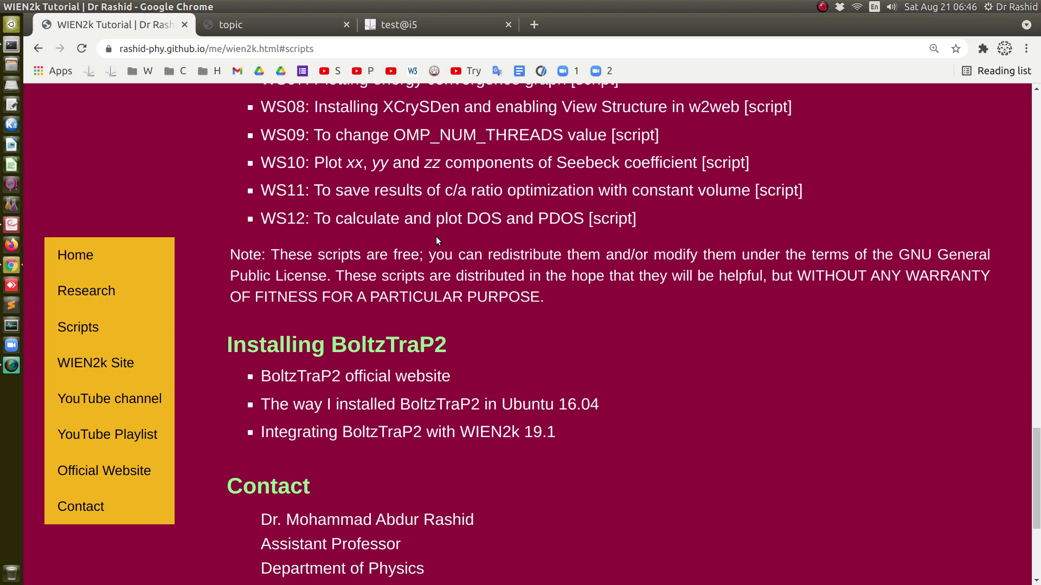
scroll(436, 236, up, 20)
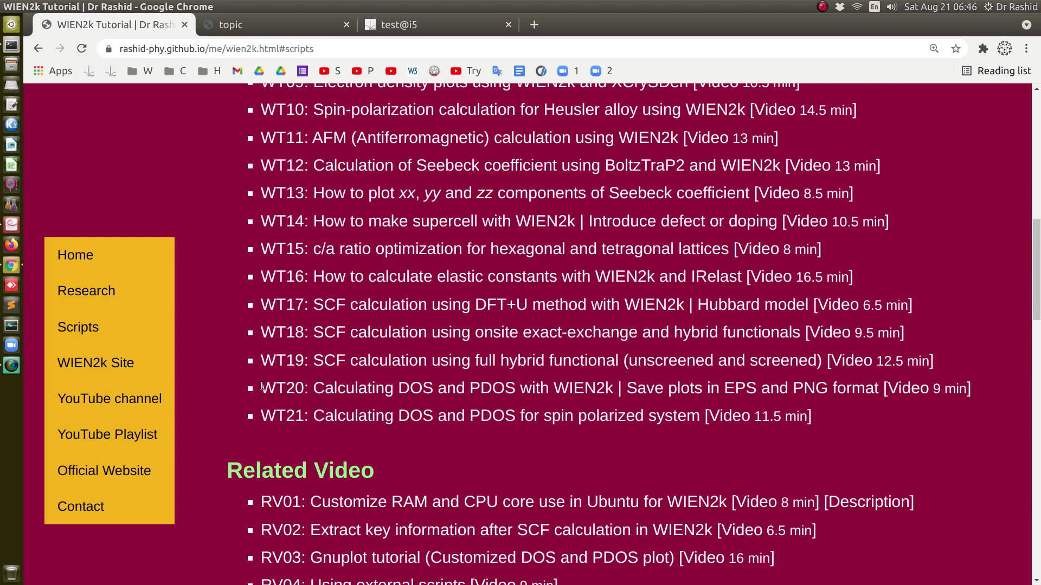
drag(262, 387, 409, 425)
click(437, 434)
scroll(389, 404, up, 12)
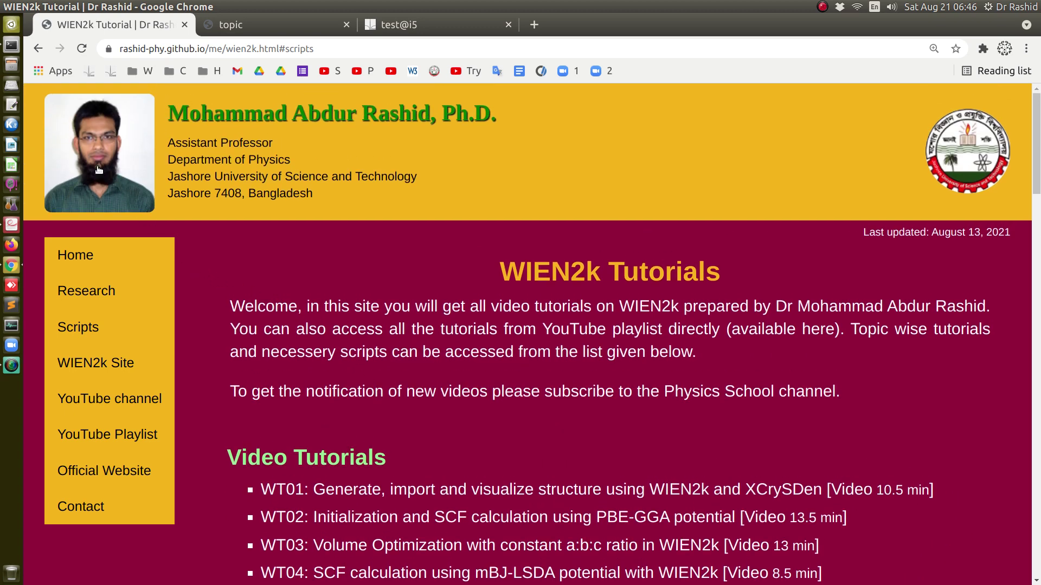
- Switch to the terminal, clear its screen and highlight WIEN2k in the working directory path
click(12, 45)
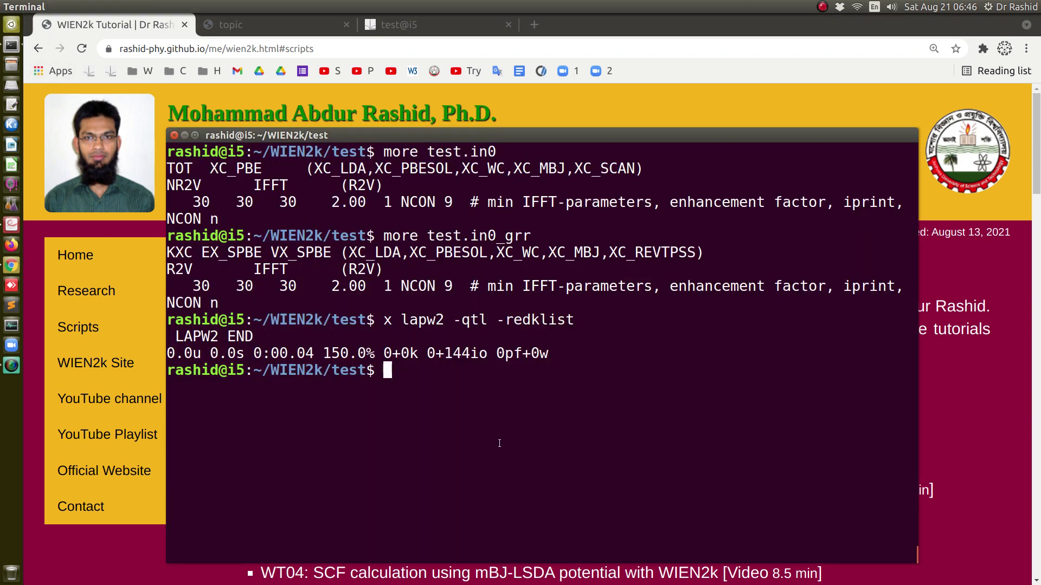
key(ctrl+l)
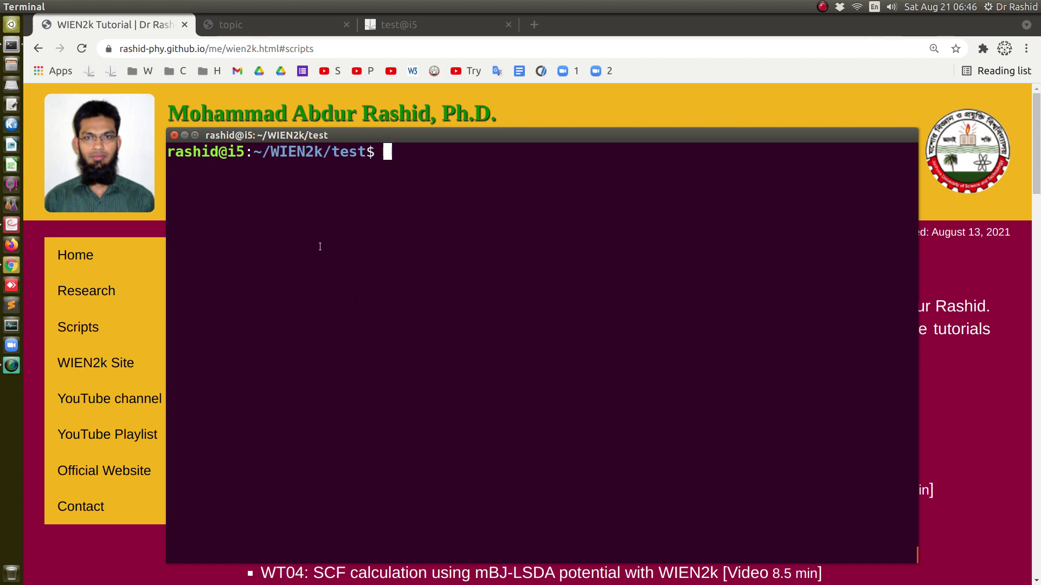
drag(271, 152, 323, 153)
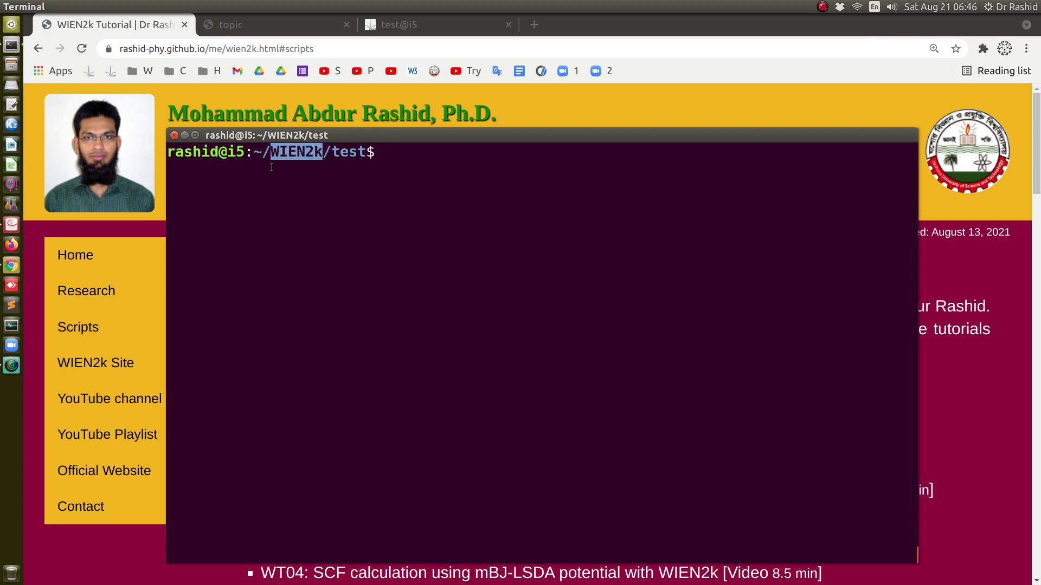
- Find the related video RV04 on using external scripts on the tutorial page and return to the terminal
key(alt+Tab)
scroll(417, 412, down, 12)
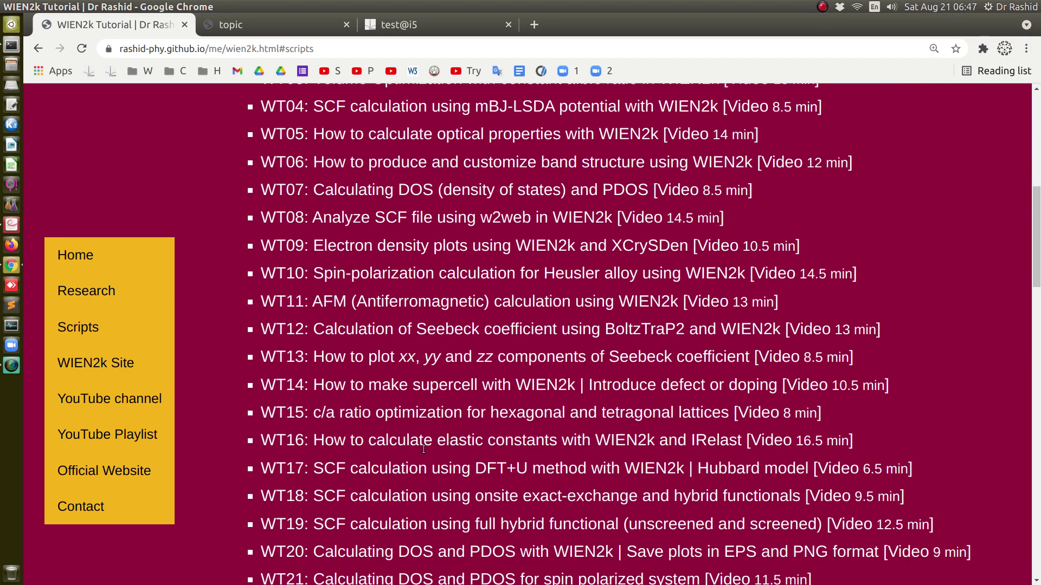
scroll(378, 489, down, 3)
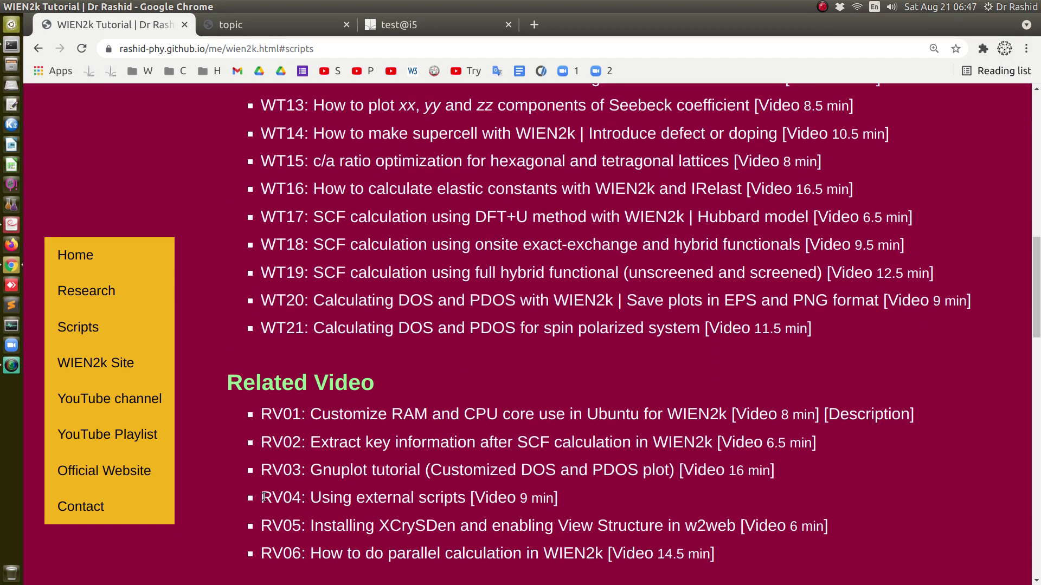
drag(263, 497, 457, 498)
scroll(439, 498, up, 10)
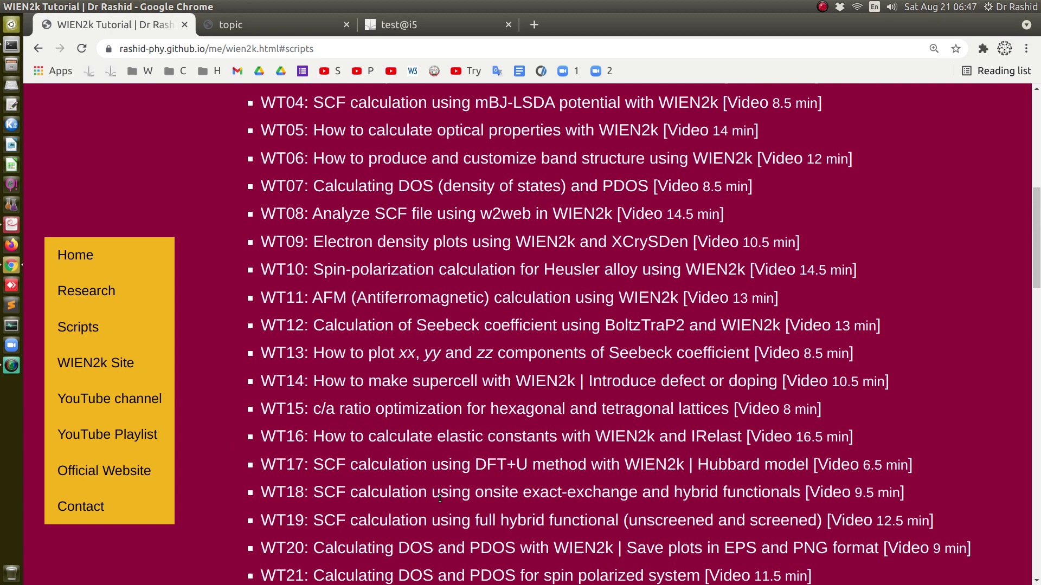
scroll(439, 498, up, 20)
key(alt+Tab)
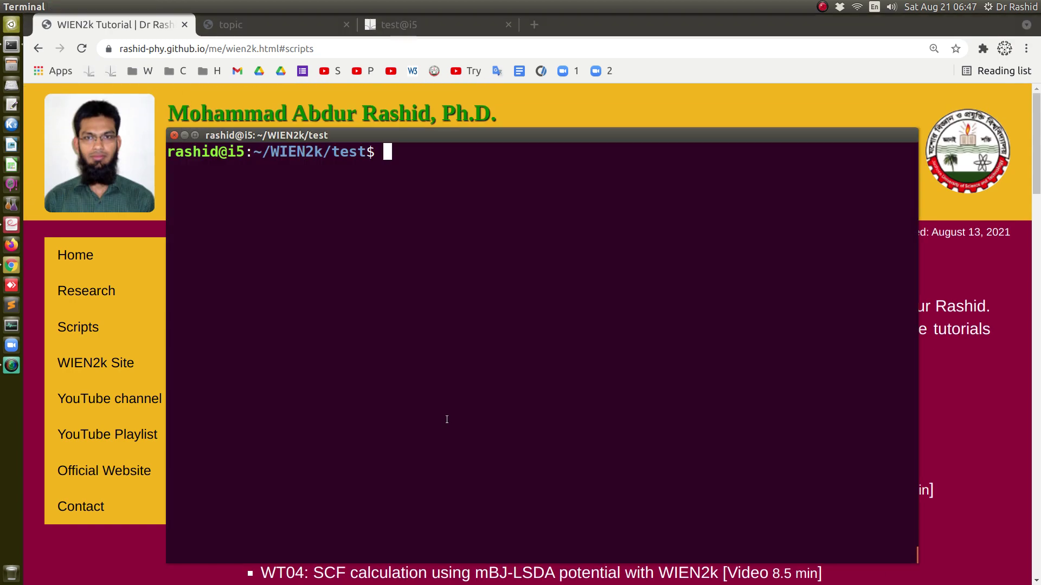
- Run ../dos_calculate_plot.sh hf with choice 0 for all atoms, view the DOS and TDOS plots and close the viewer
text(../do)
key(Tab)
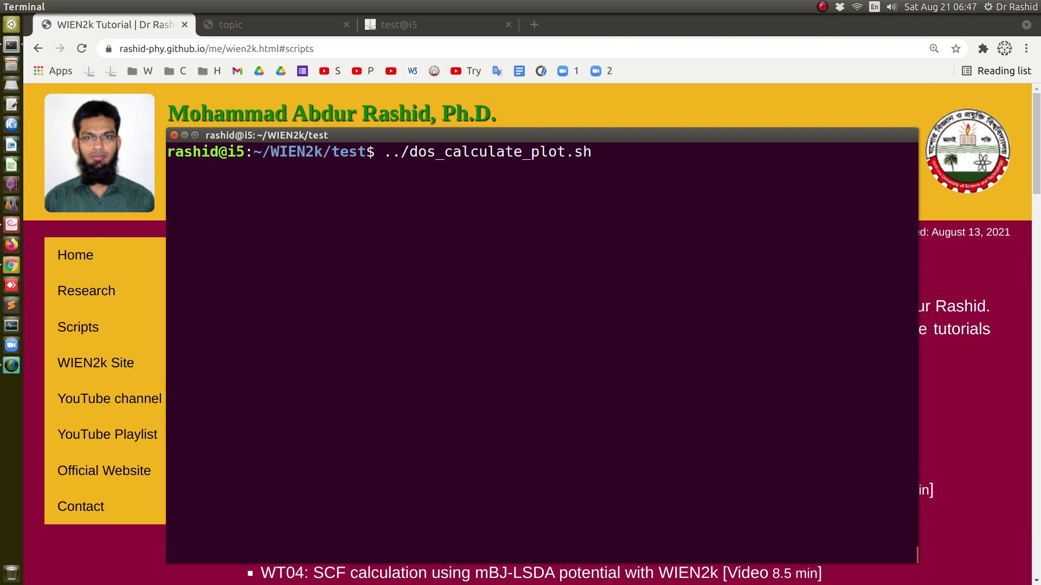
text(hf)
key(Return)
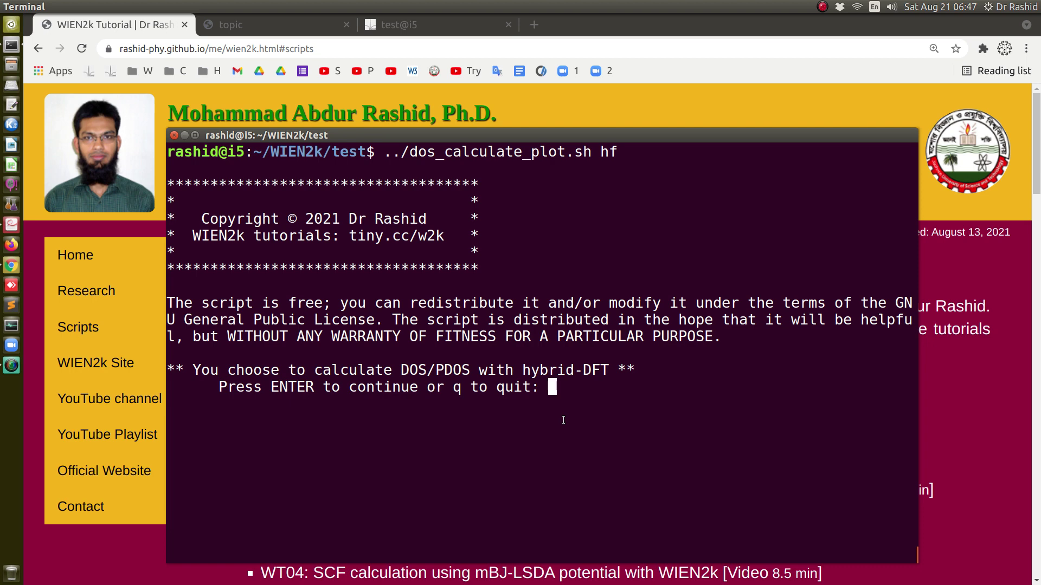
key(Return)
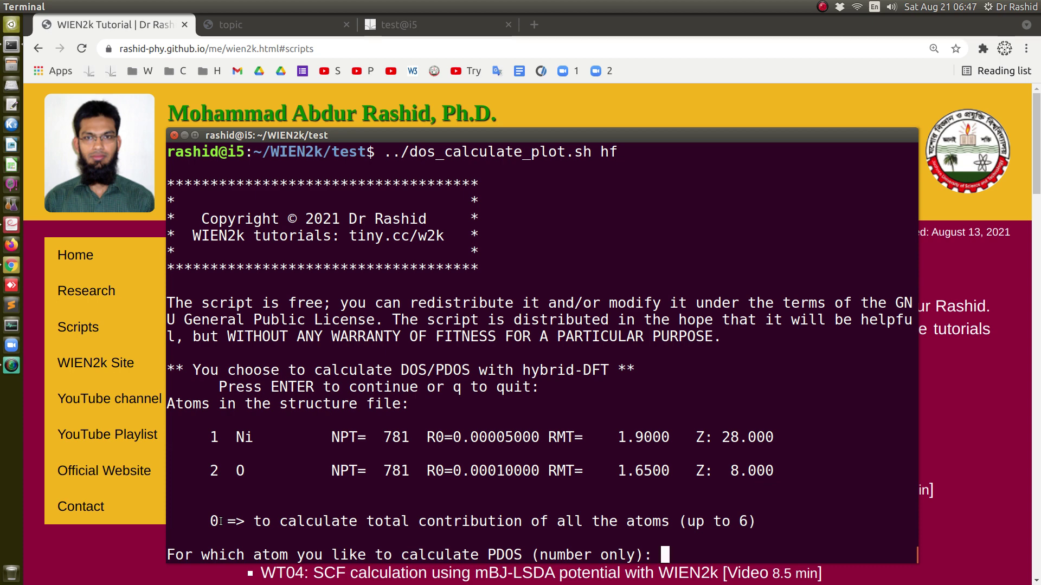
text(0)
key(Return)
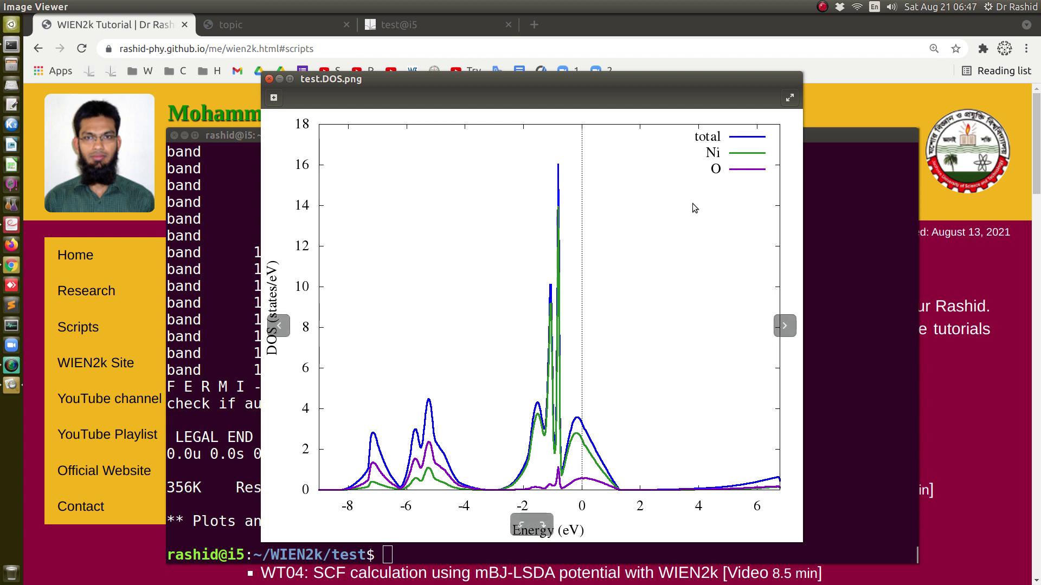
key(Right)
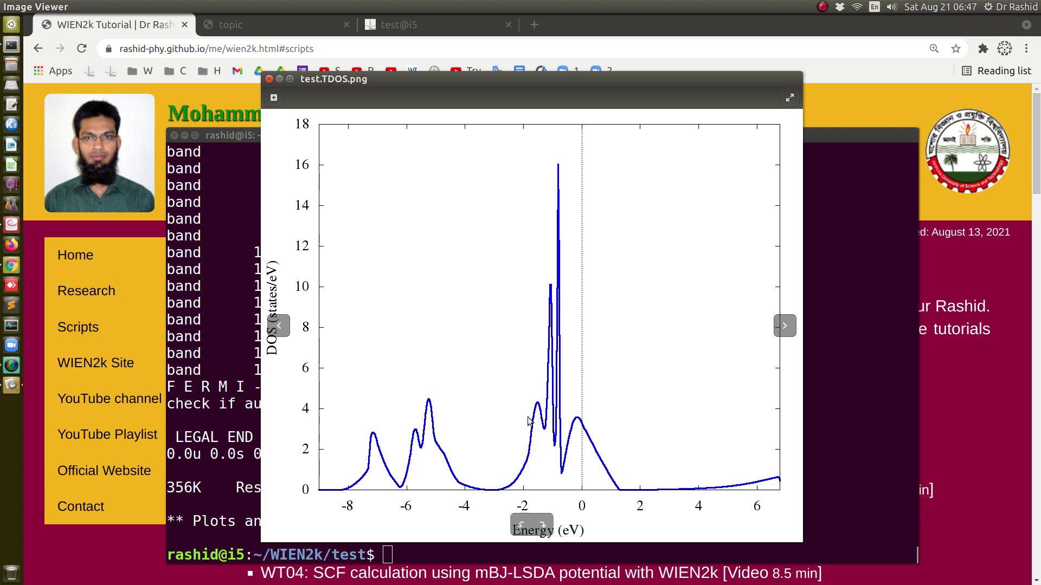
key(Escape)
- Rerun ../dos_calculate_plot.sh hf and choose atom 1 (Ni) for the PDOS calculation
key(Up)
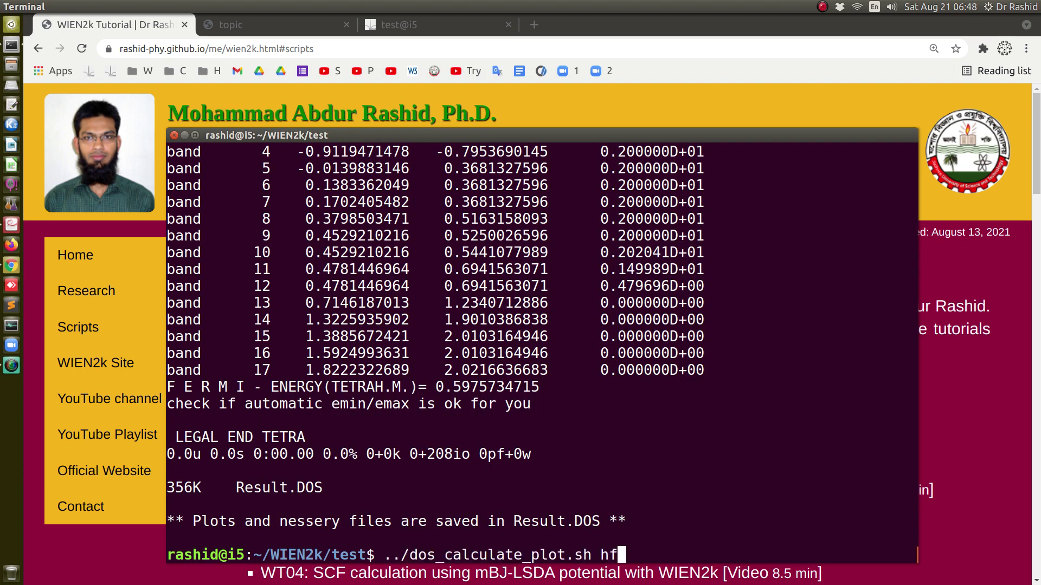
key(Return)
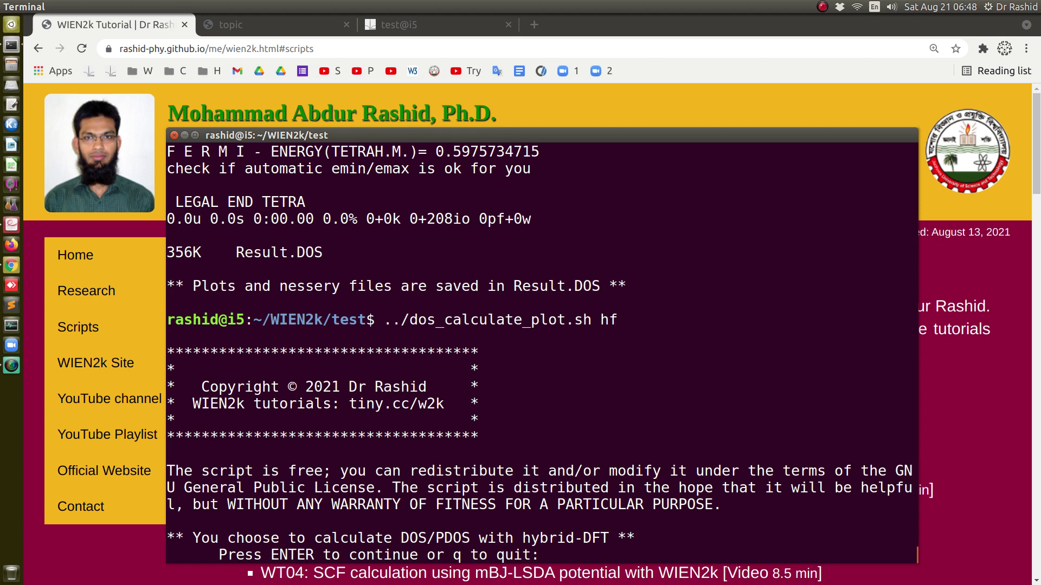
key(Return)
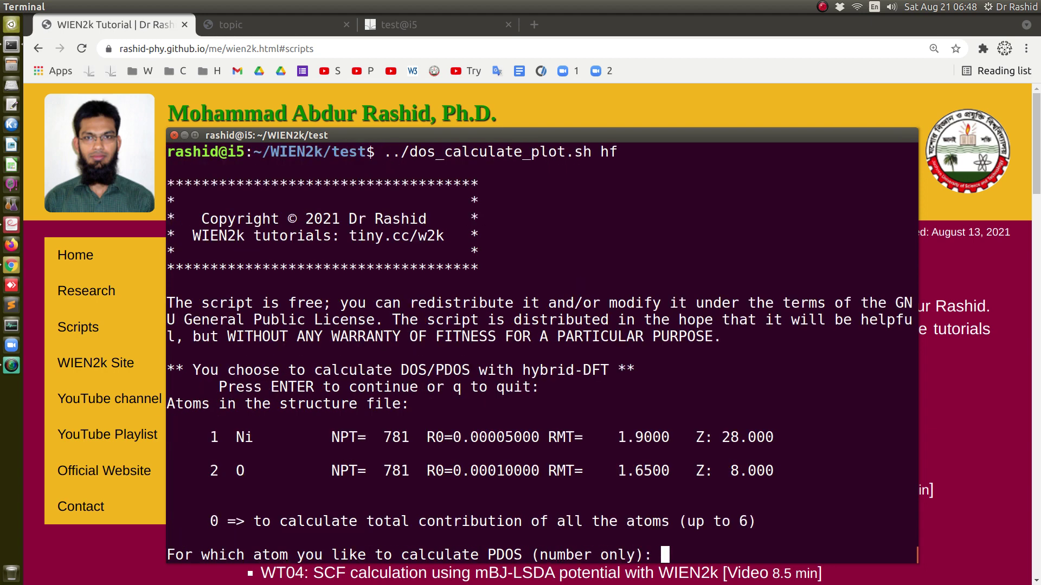
text(1)
key(Return)
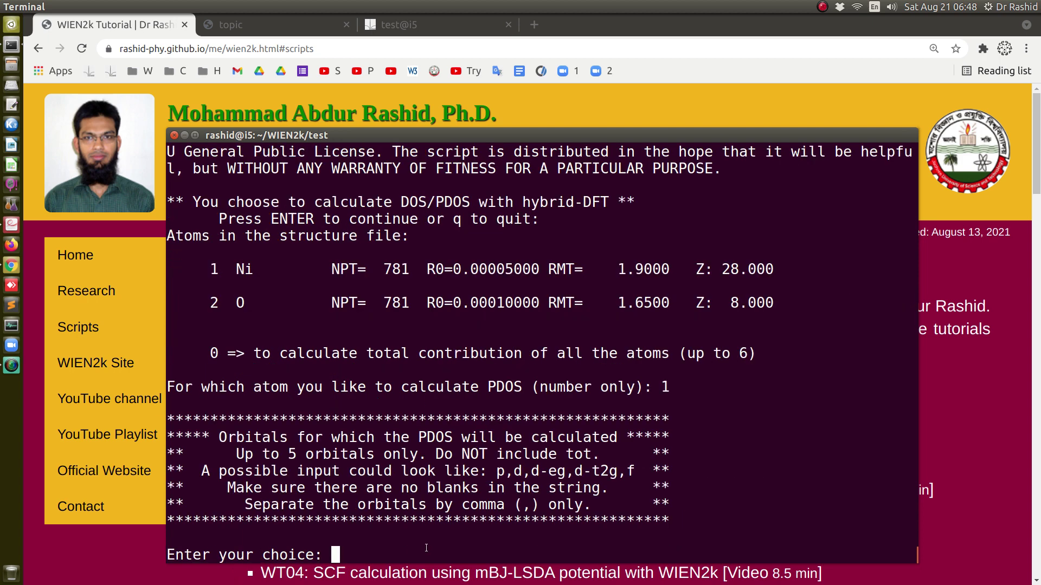
- Check the orbitals available for the Ni atom on the w2web PDOS specification page, highlighting p,d,D-eg,D-t2g,f
click(421, 23)
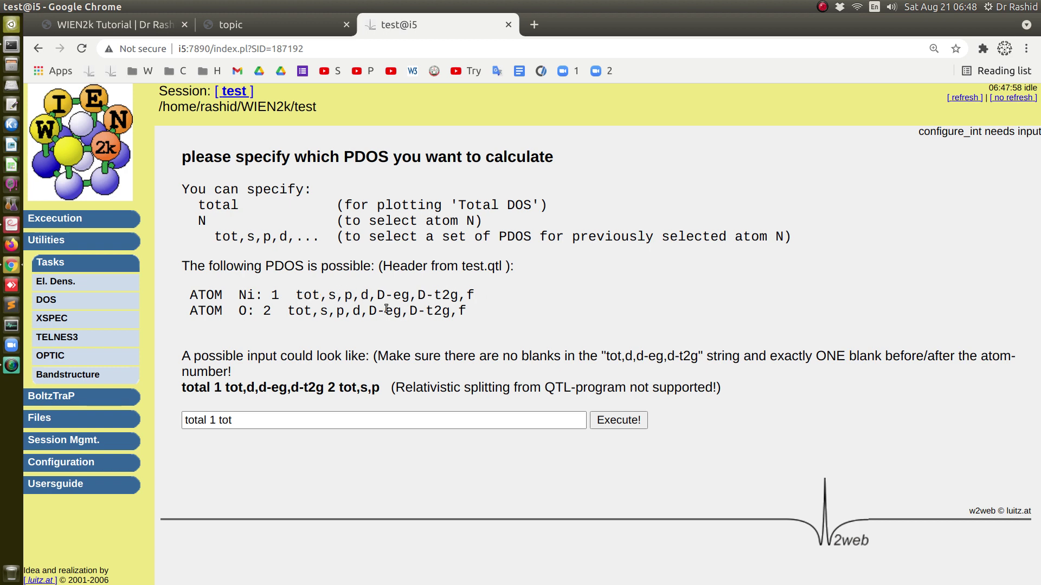
key(alt+Tab)
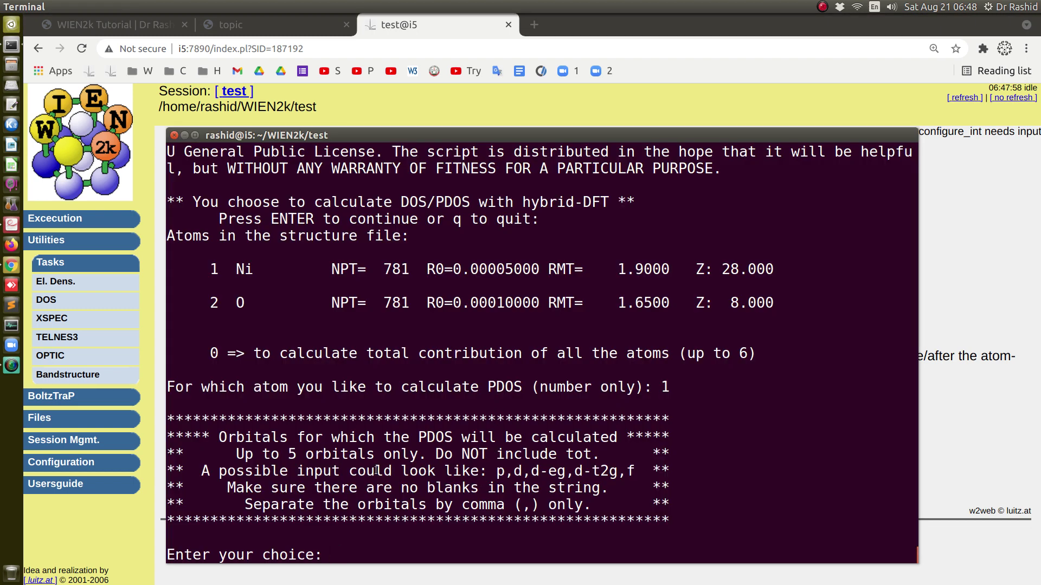
key(alt+Tab)
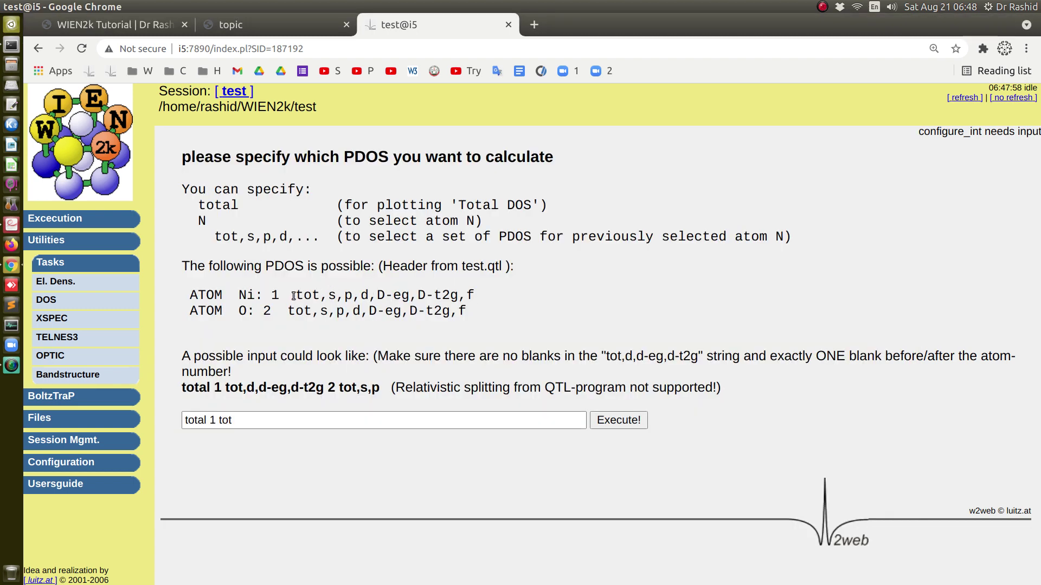
drag(293, 296, 325, 306)
drag(344, 297, 476, 296)
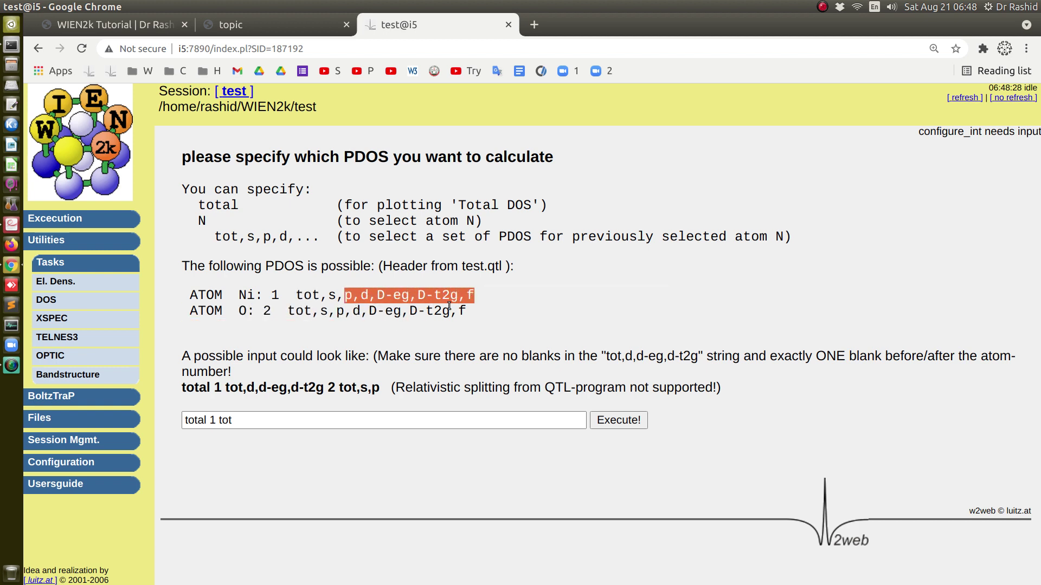
- In the terminal, enter p,d,d-eg,d-t2g,f as the Ni orbitals and confirm with y to calculate and plot the PDOS
key(alt+Tab)
text(p)
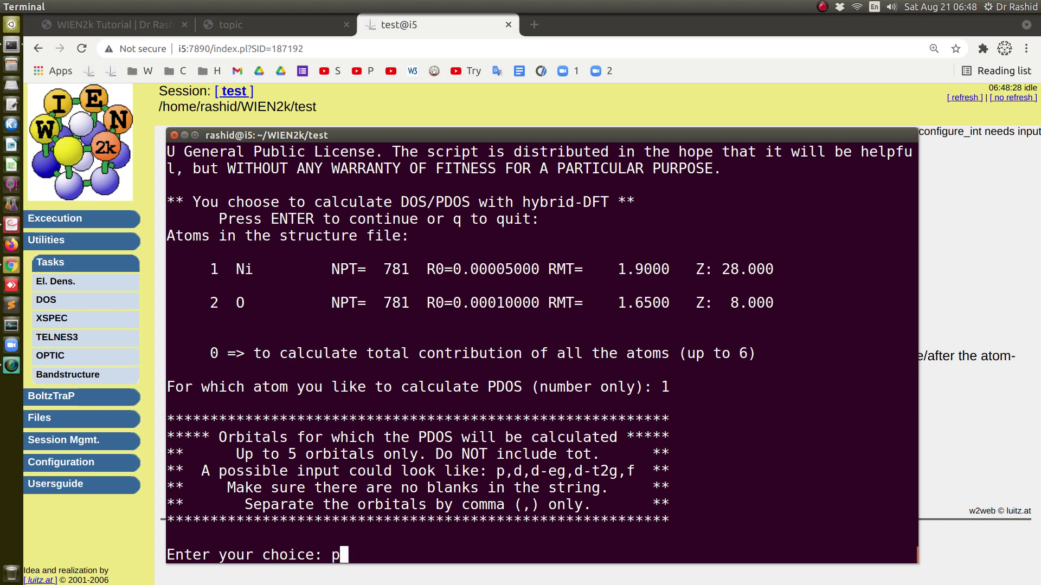
text(,d,d-eg,d)
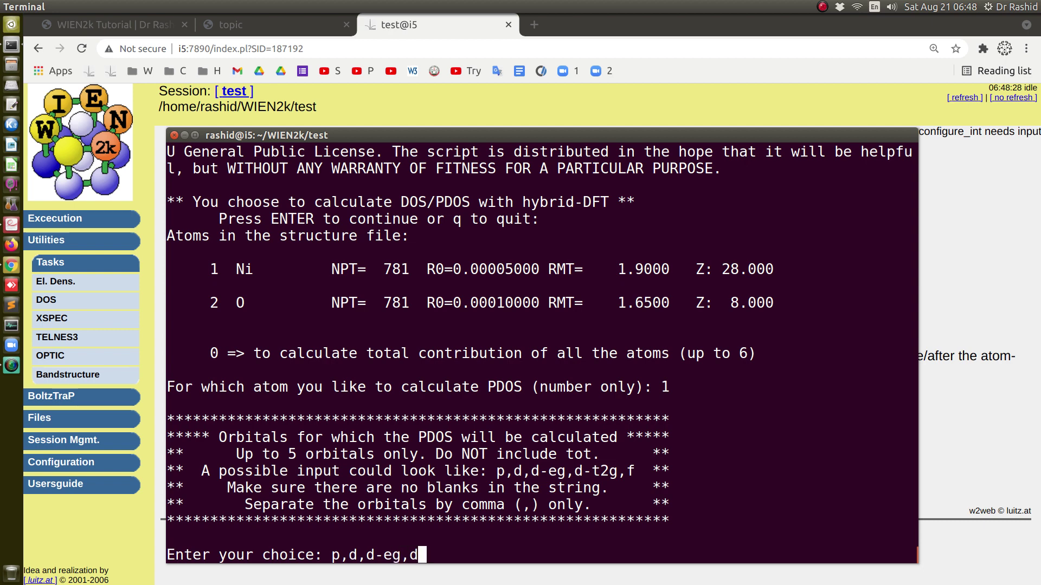
text(-t2g,f)
key(Return)
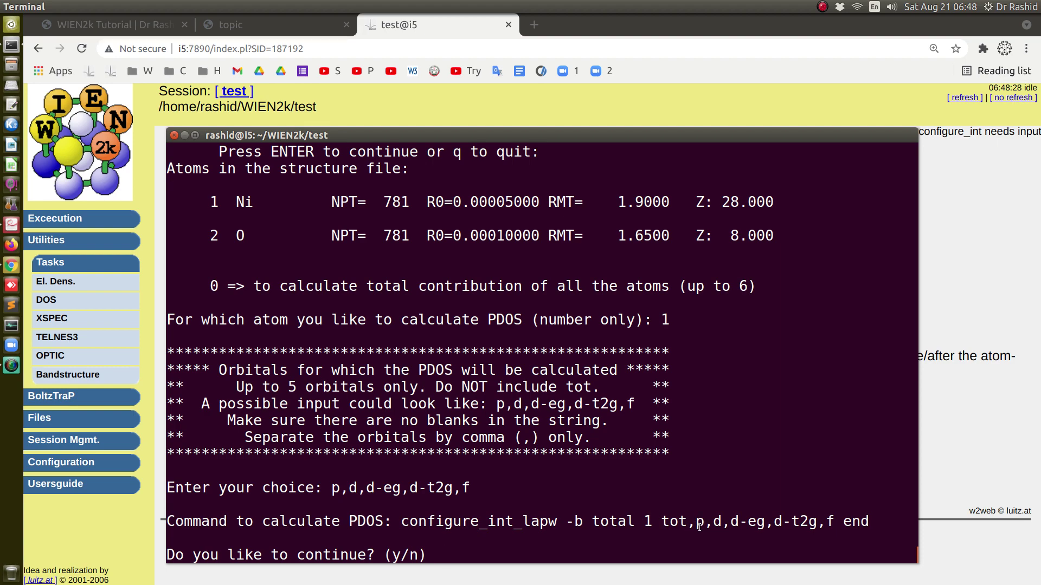
text(y)
key(Return)
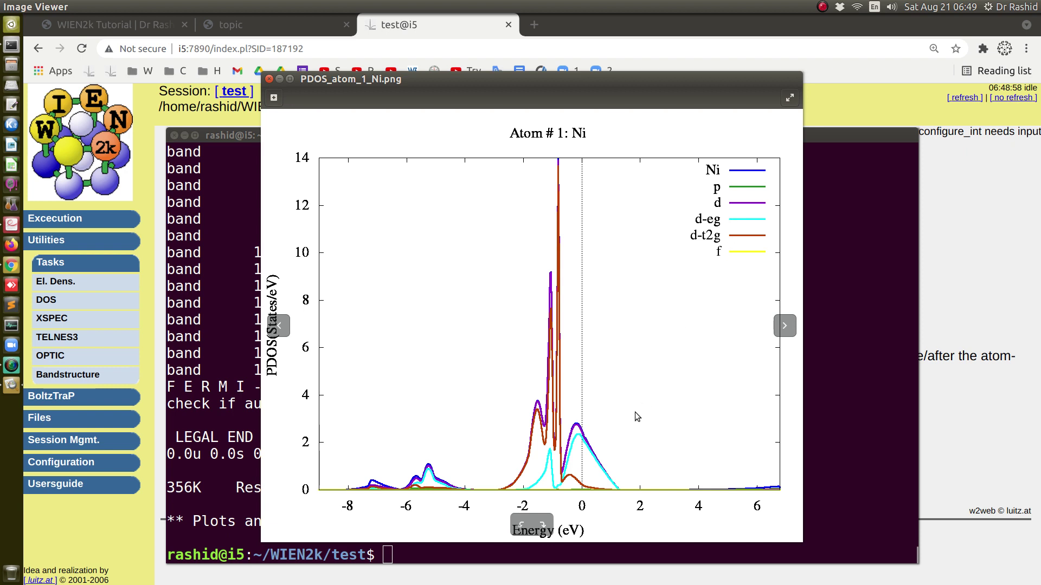
- View the TDOS_PDOS_atom_1_Ni.png plot, close the viewer and highlight the Result.DOS folder name in the terminal output
key(Right)
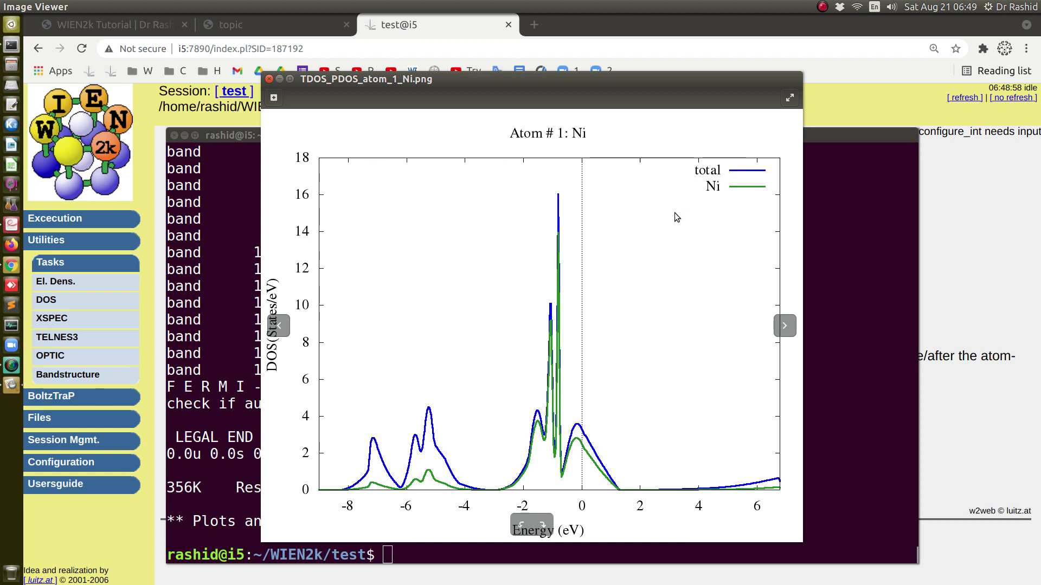
key(Escape)
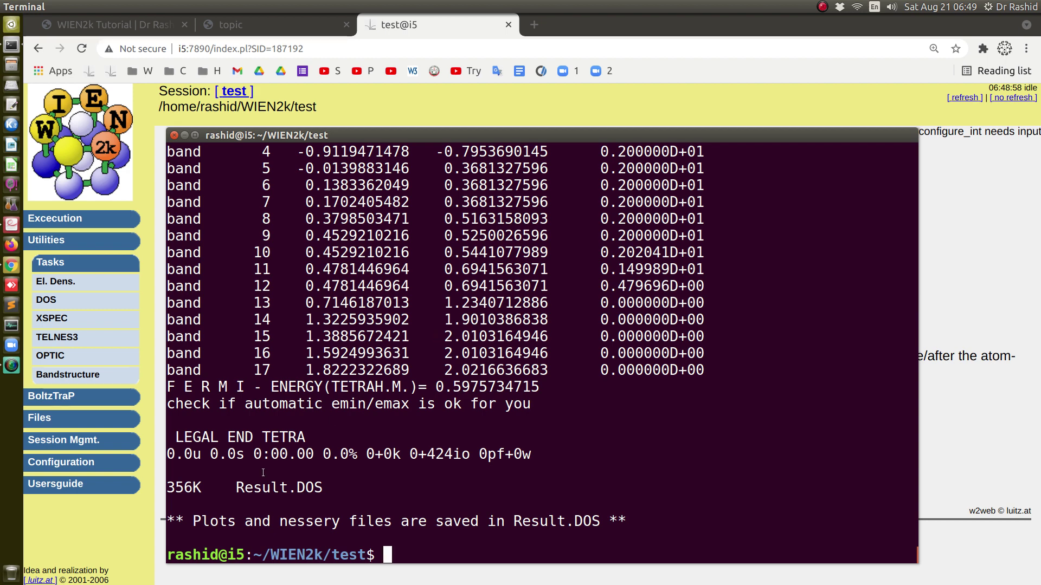
drag(237, 488, 324, 485)
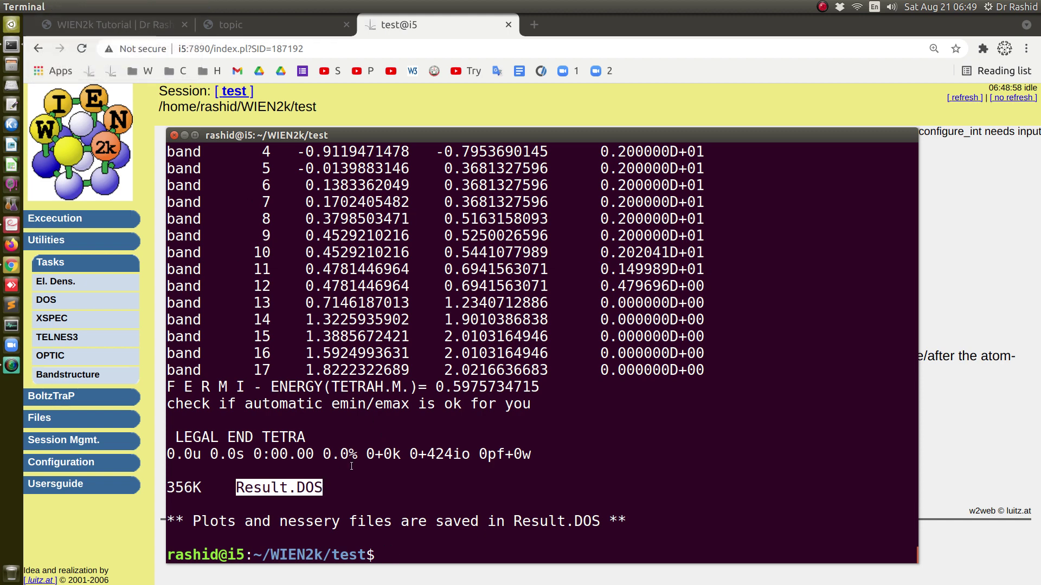
- Open the w2web band structure page and find tutorial WT06 on producing band structures on the WIEN2k tutorial page
click(66, 378)
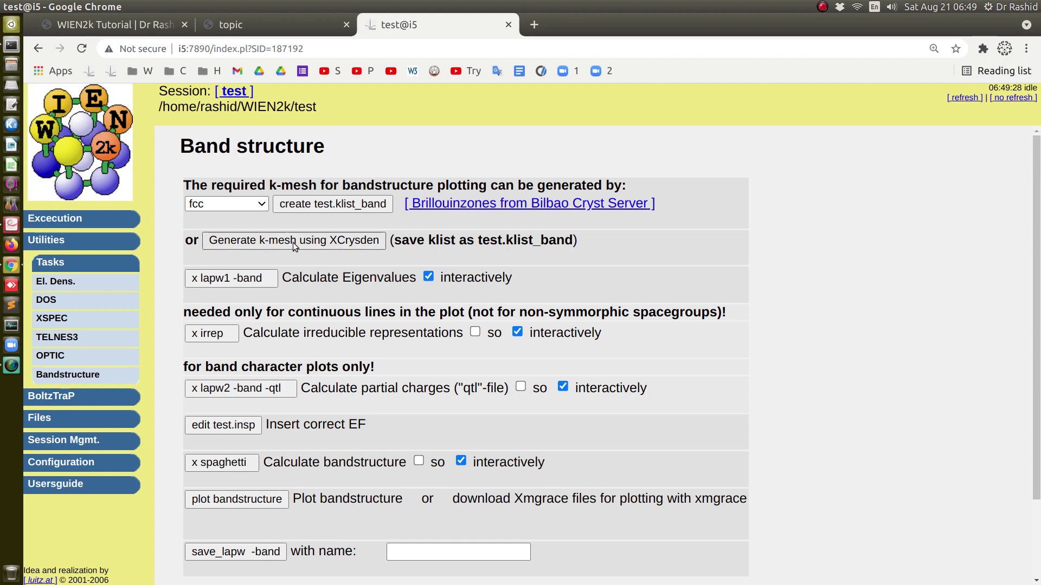
click(149, 24)
scroll(338, 377, down, 3)
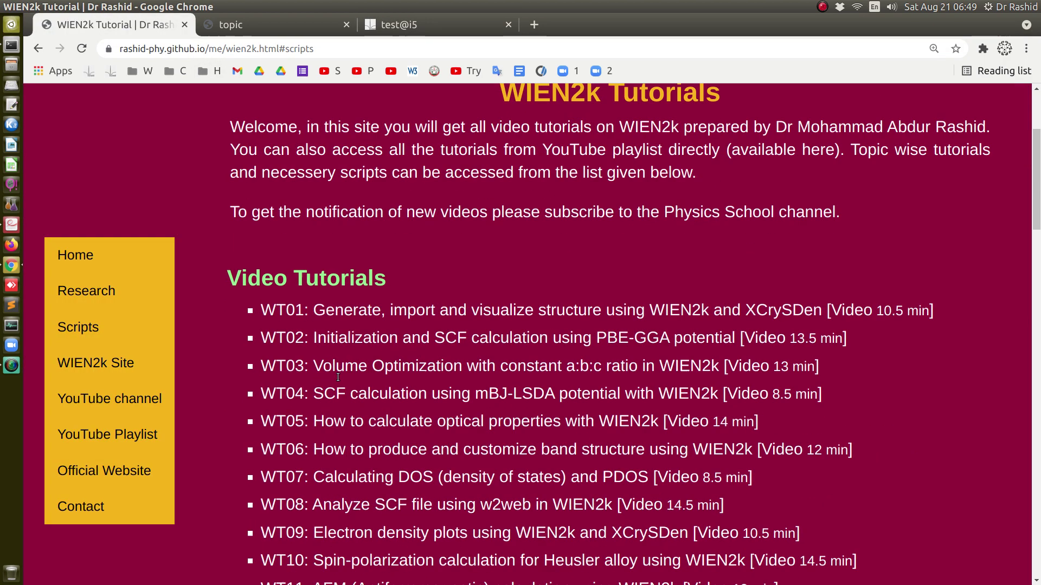
drag(314, 450, 695, 455)
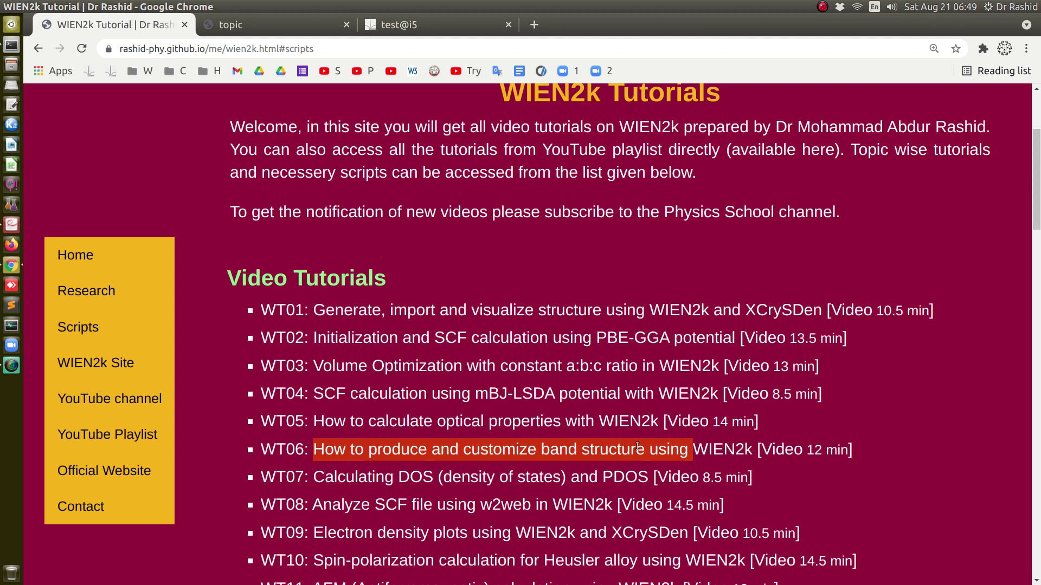
scroll(517, 432, up, 5)
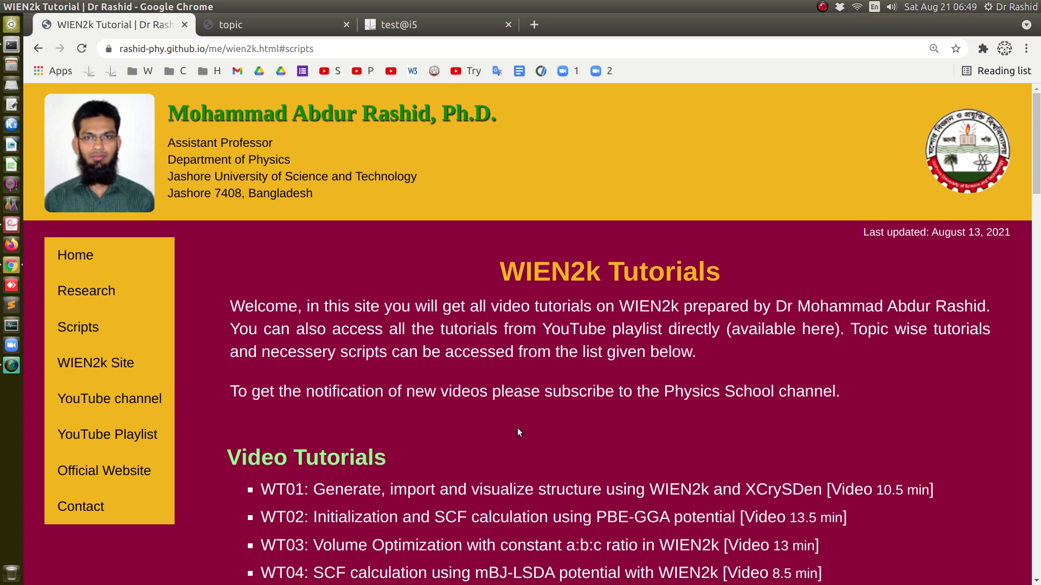
click(390, 25)
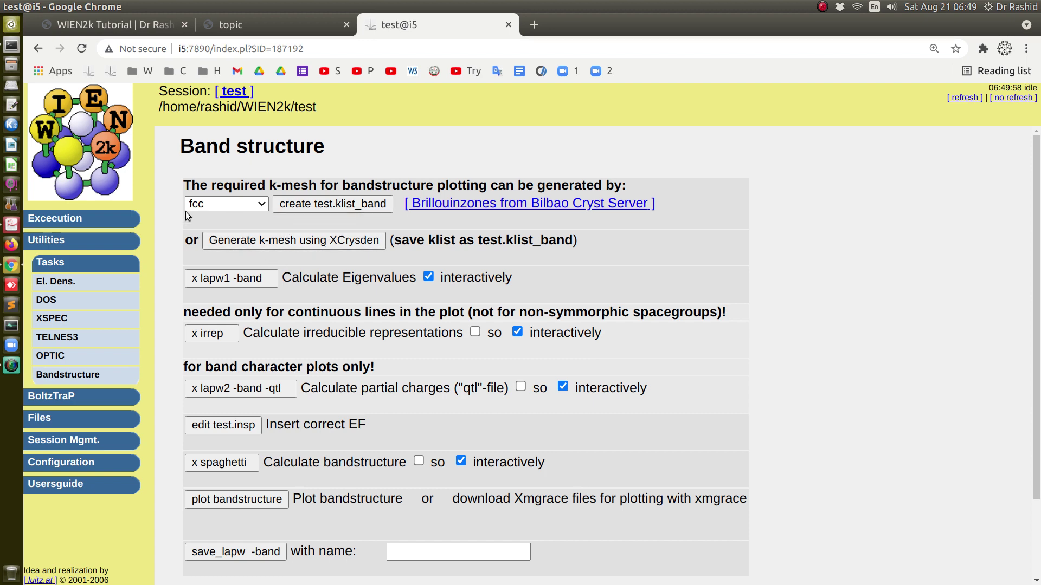
click(68, 25)
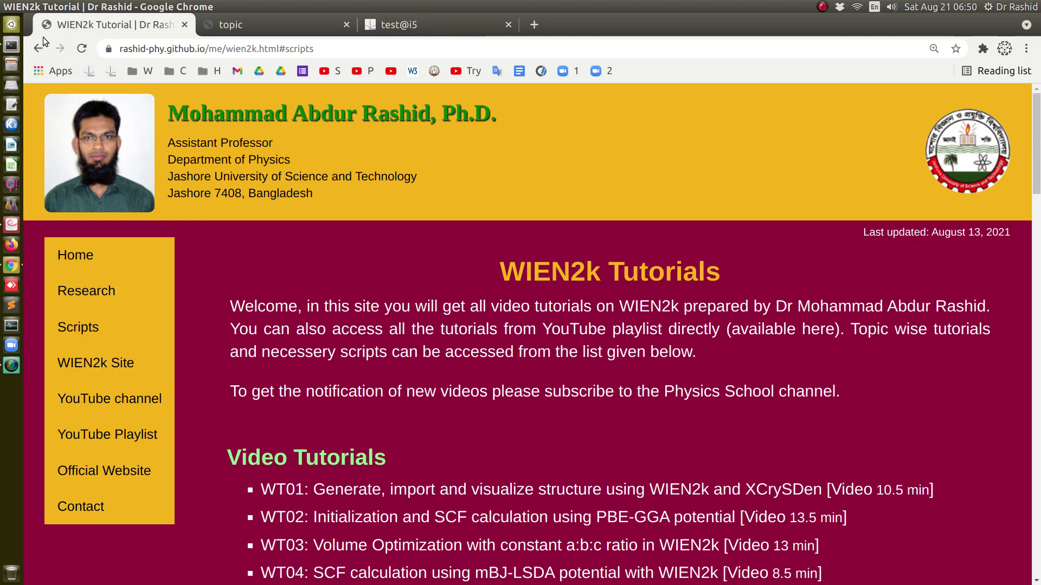
- Clear the terminal, display the help with run_bandplothf_lapw -h and examine its -redklist option and the x spaghetti -hf line
click(11, 46)
key(ctrl+l)
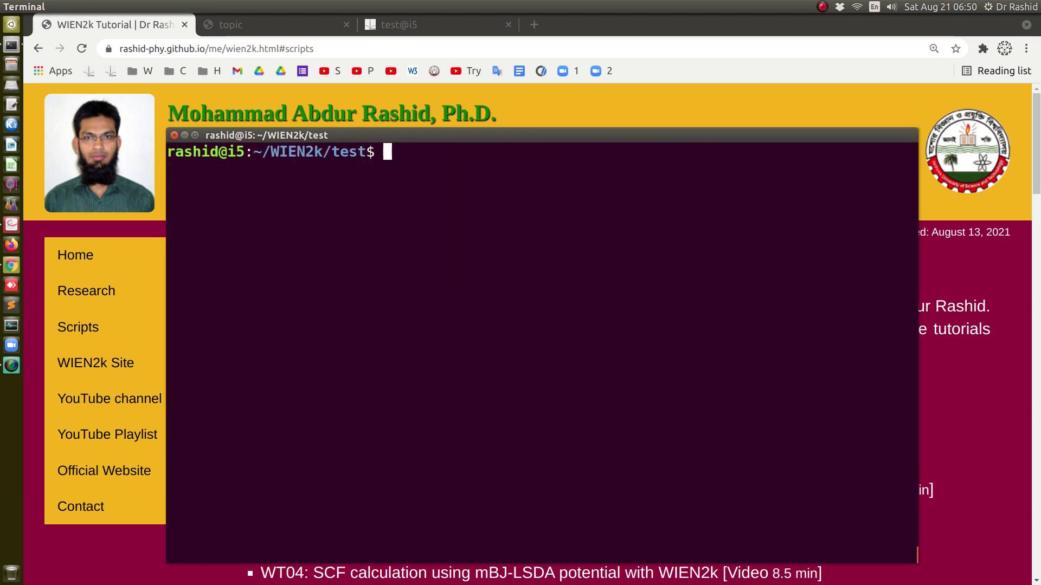
text(run_bandplothf)
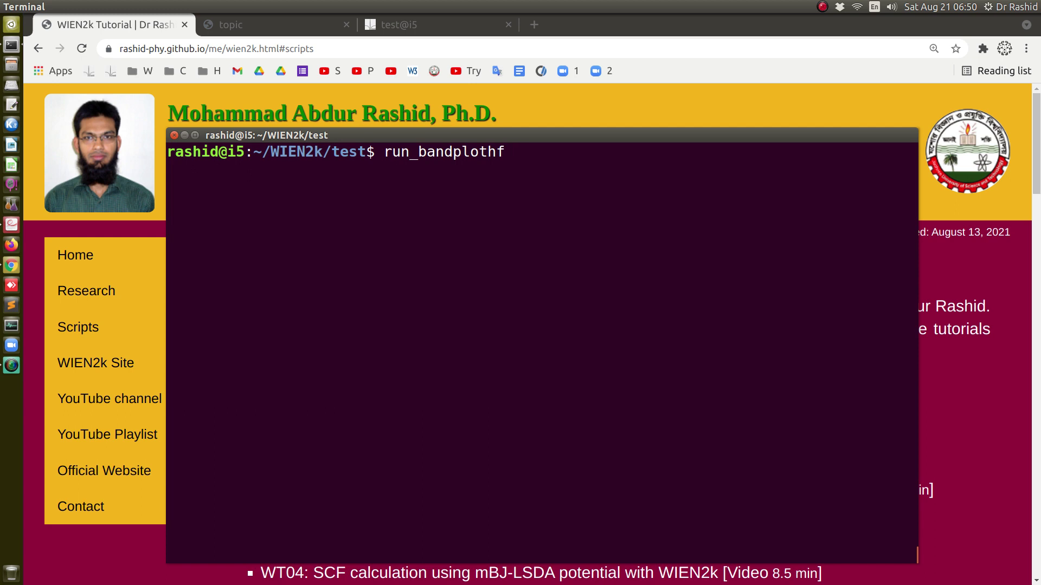
text(_lapw -h)
key(Return)
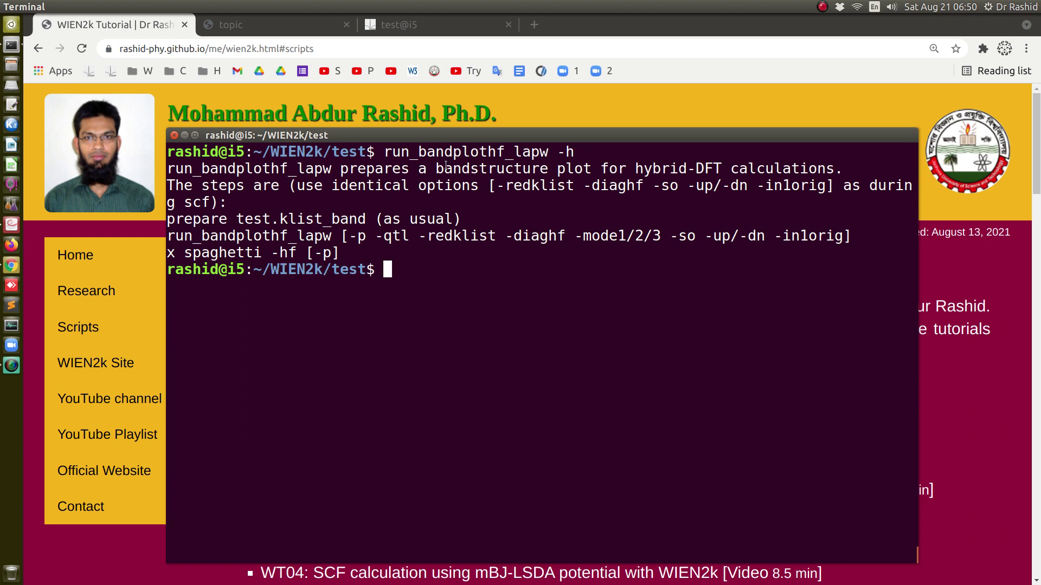
drag(419, 235, 492, 233)
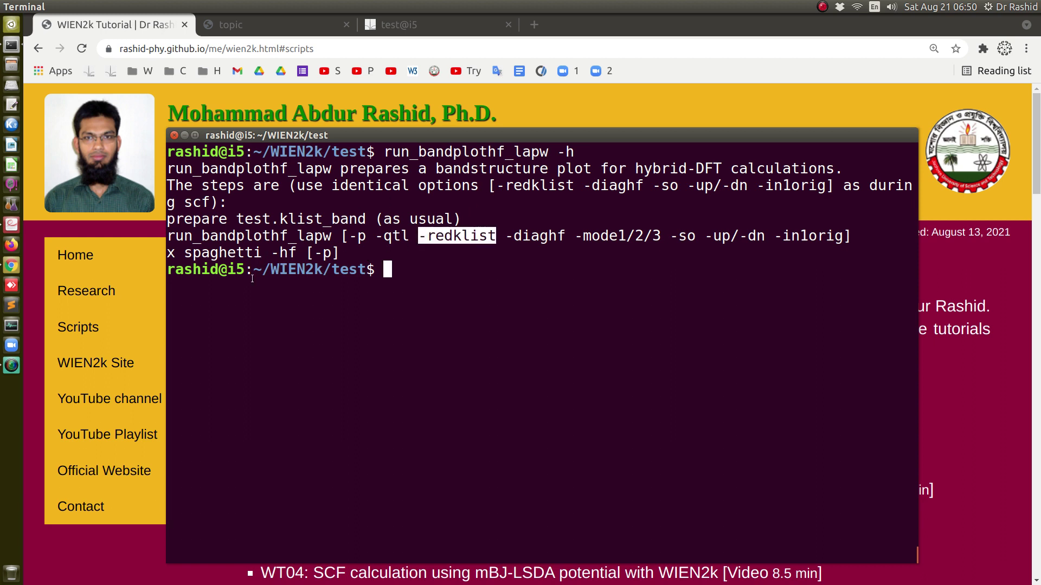
drag(168, 253, 298, 255)
click(453, 305)
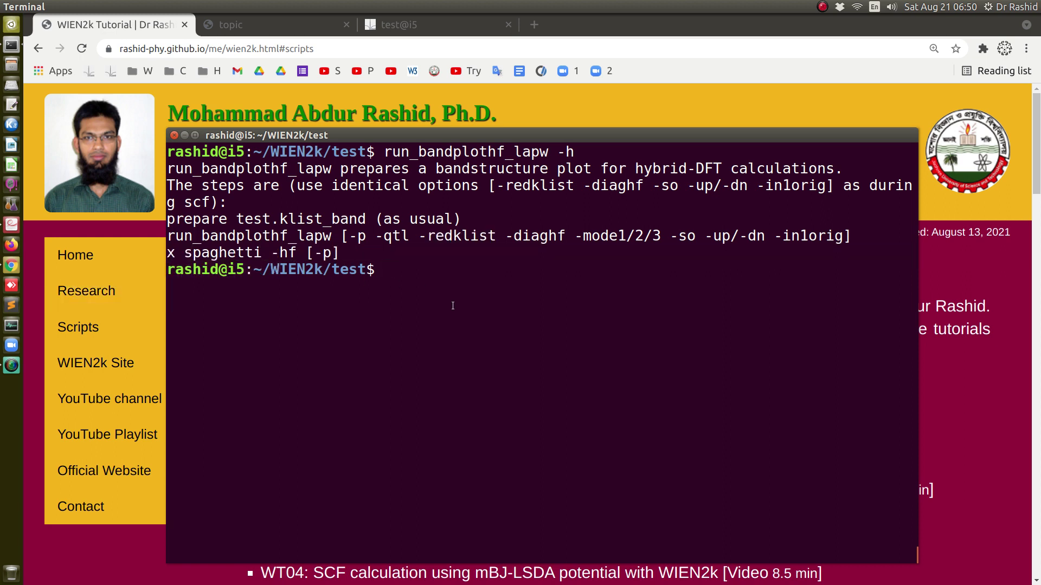
- Run run_bandplothf_lapw -redklist in the terminal and return to the w2web band structure page
key(Up)
key(BackSpace)
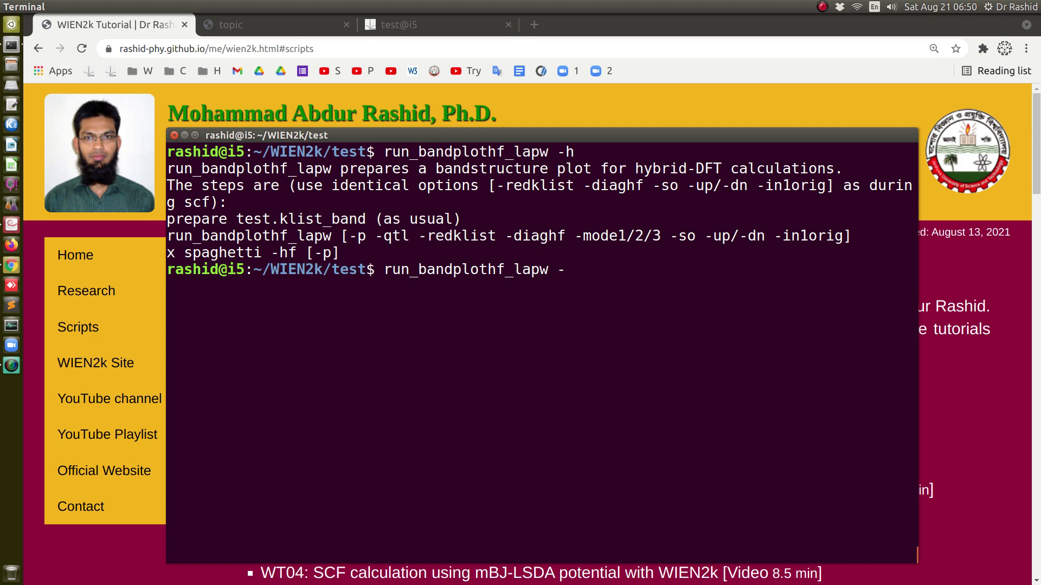
text(redklist)
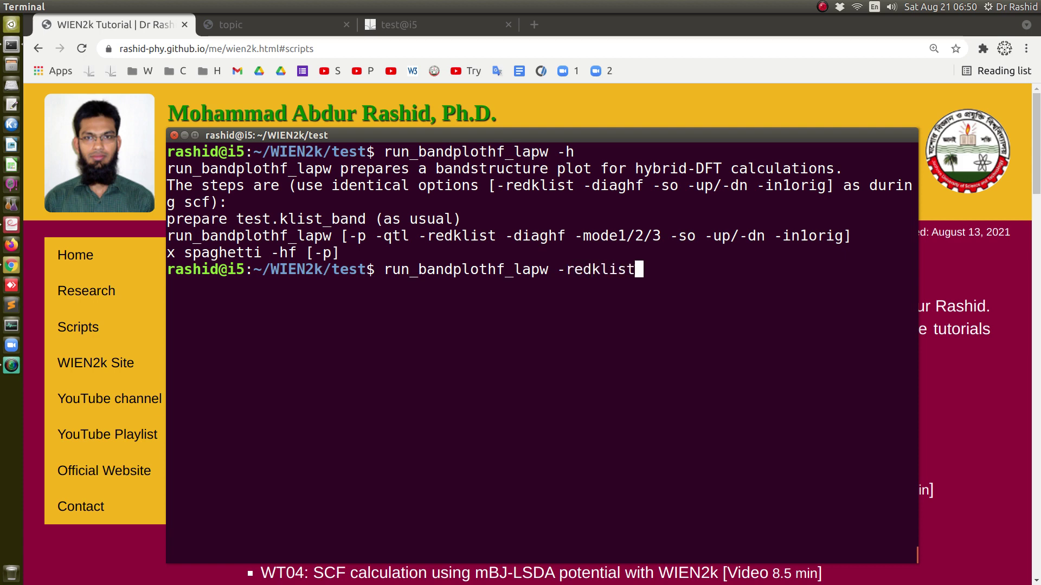
key(Return)
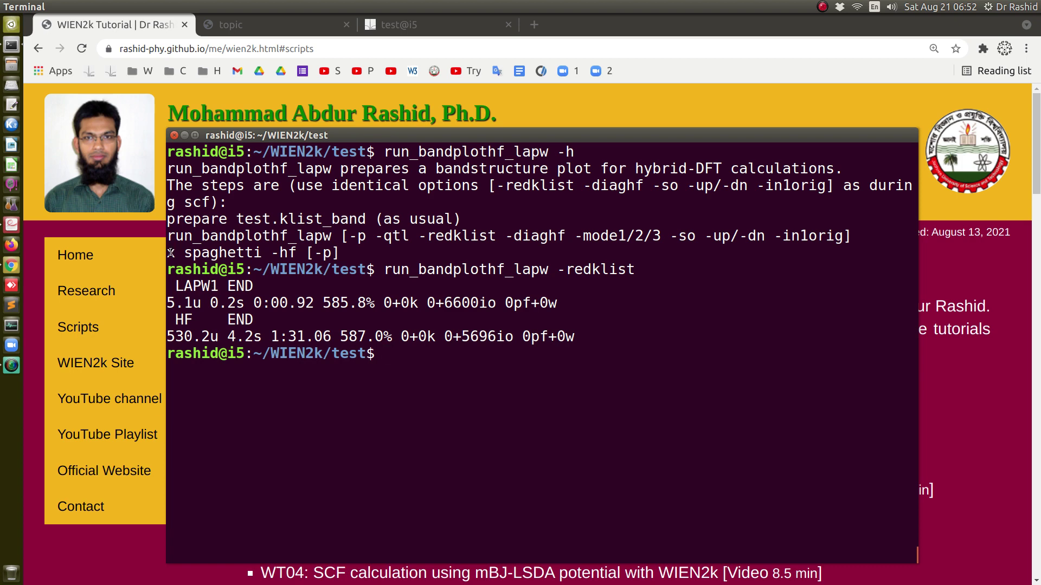
click(418, 25)
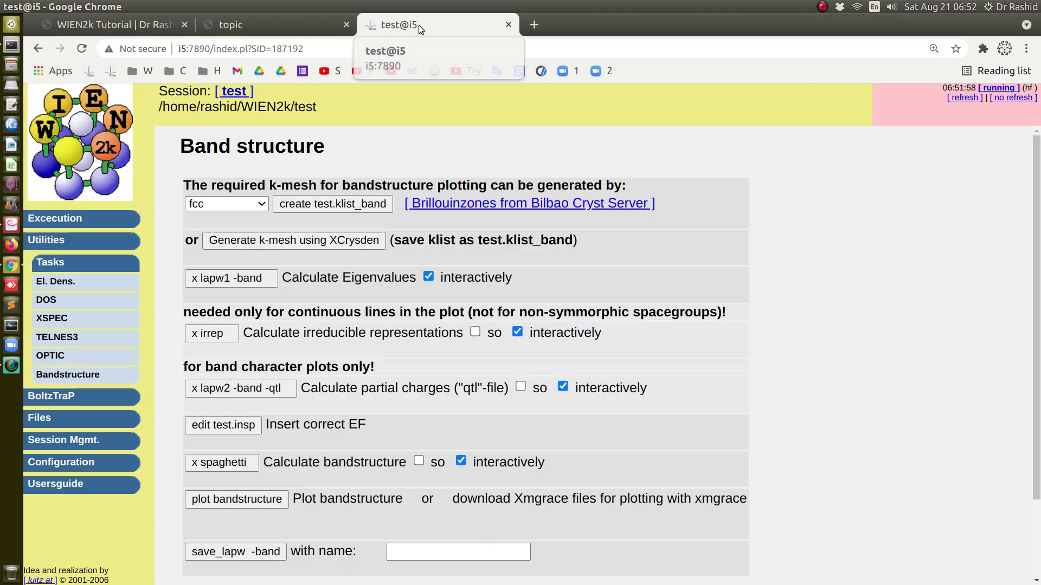
- Open test.insp for editing and replace the 0.xxxx Fermi level placeholder with the listed value, 0.5880146137
click(230, 426)
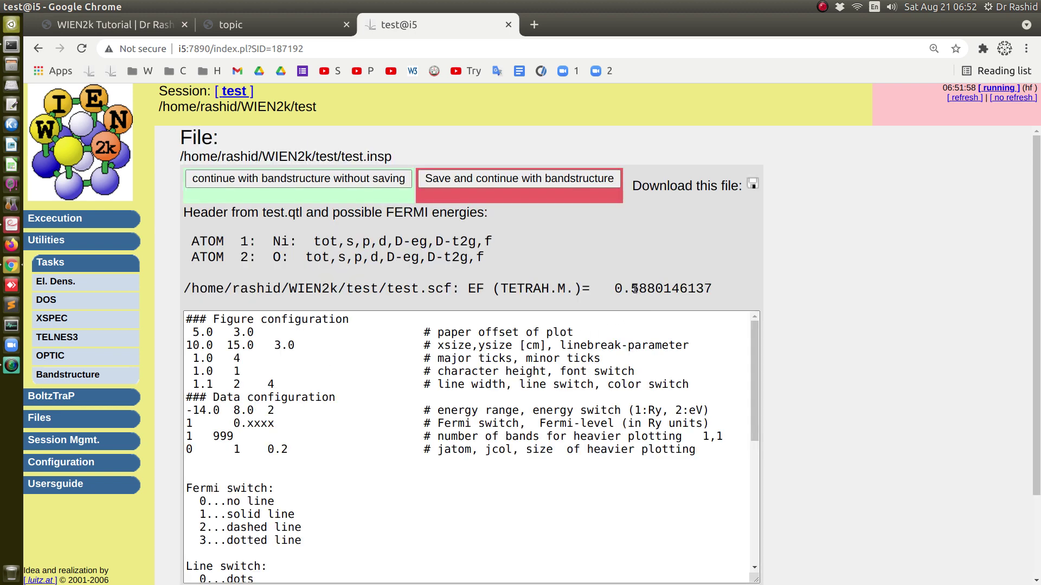
drag(632, 289, 713, 289)
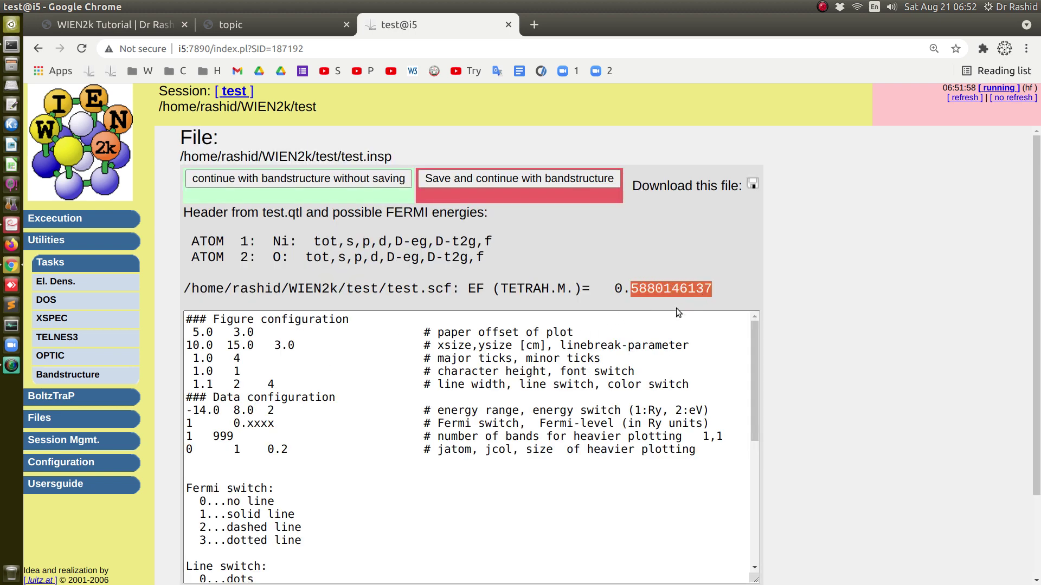
key(ctrl+c)
double_click(266, 424)
key(ctrl+v)
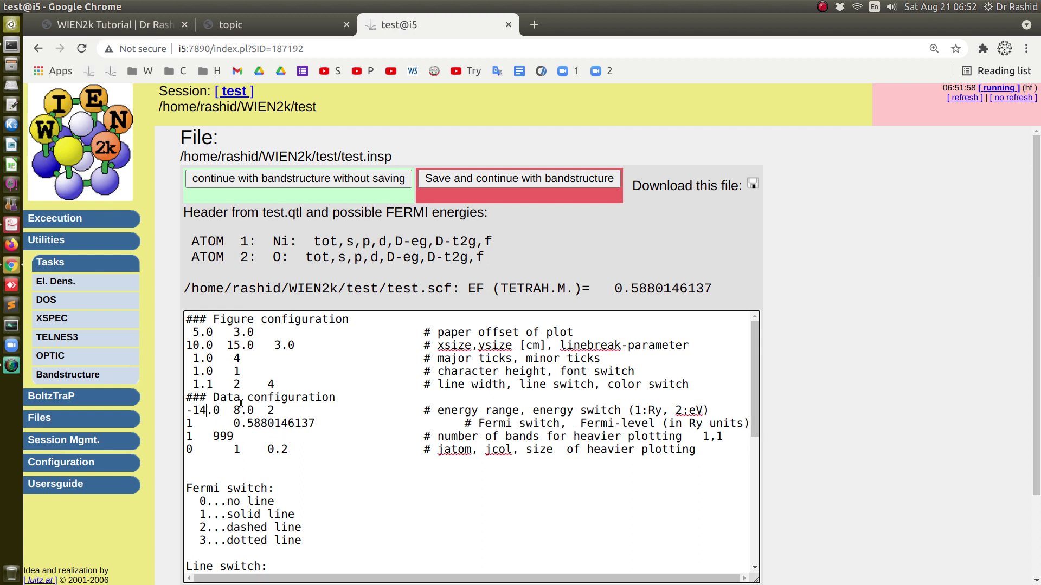
- Set the energy range in test.insp from -10.0 to 10.0 eV, then save and continue with the band structure
key(BackSpace)
text(0)
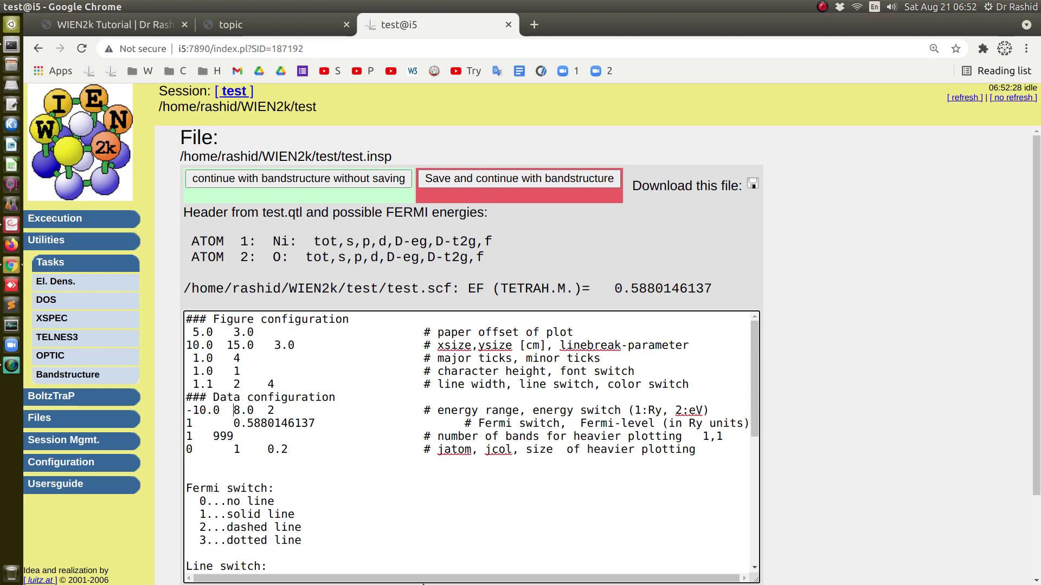
key(BackSpace)
text(10)
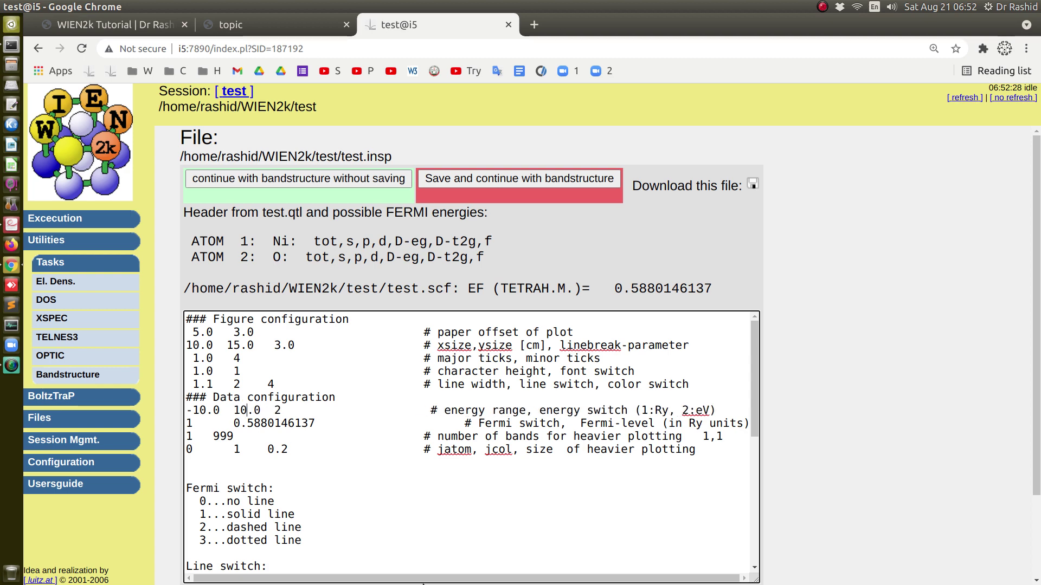
click(530, 185)
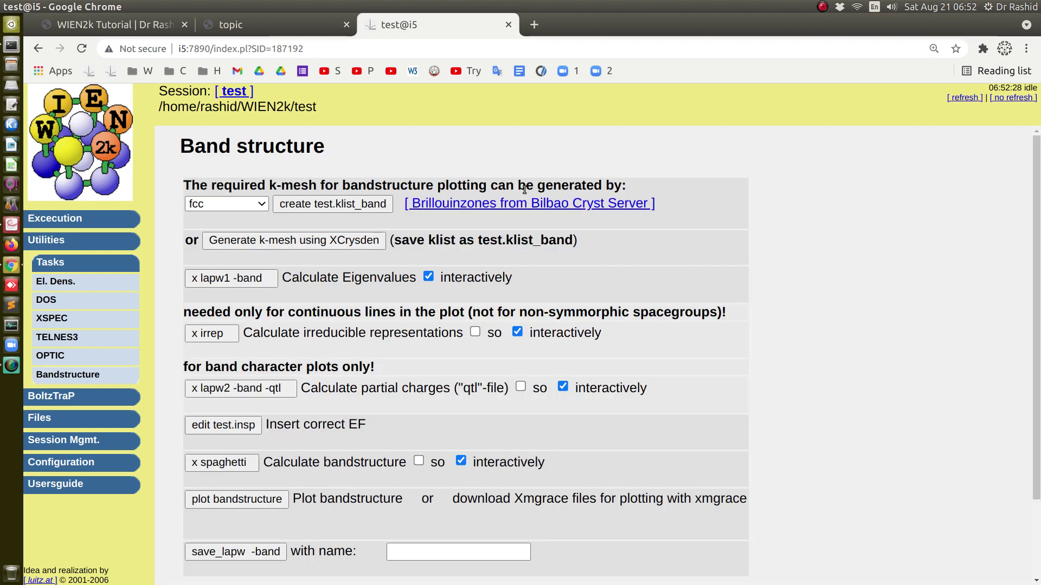
- Copy the command x spaghetti -hf from the help output in the terminal and run it
key(alt+Tab)
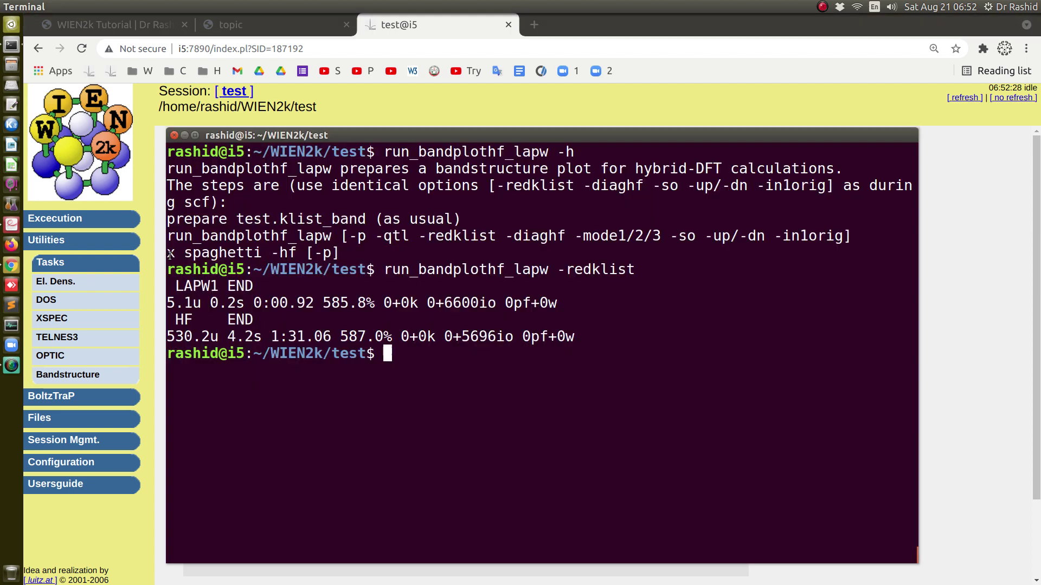
drag(166, 253, 296, 248)
right_click(282, 249)
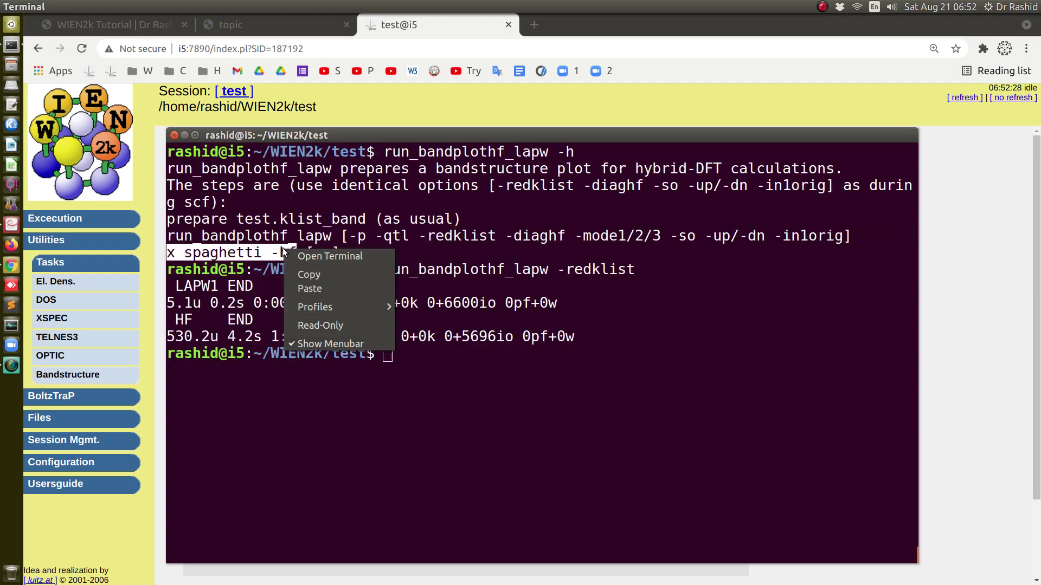
click(301, 271)
right_click(478, 443)
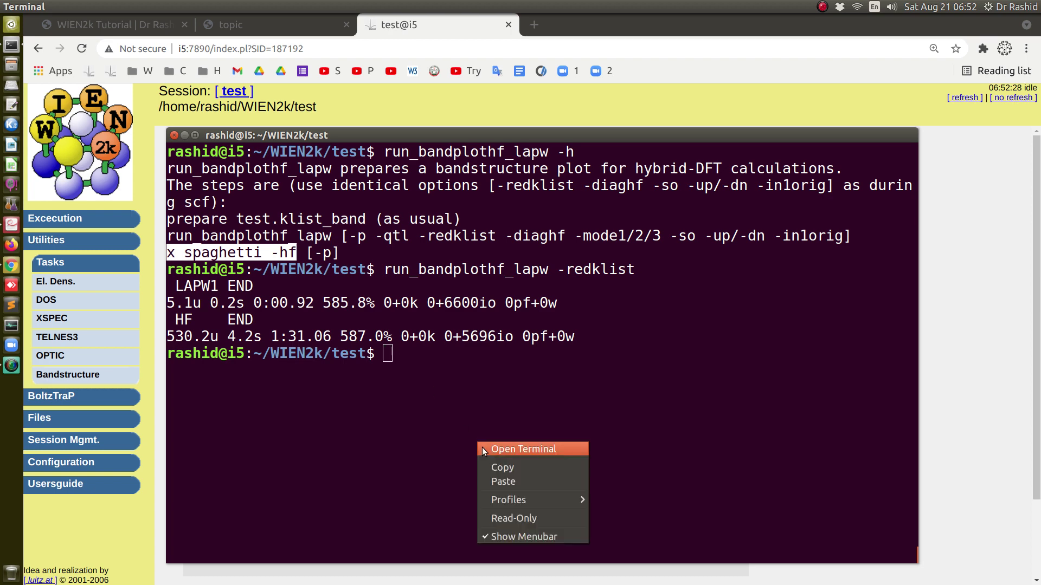
click(500, 482)
key(Return)
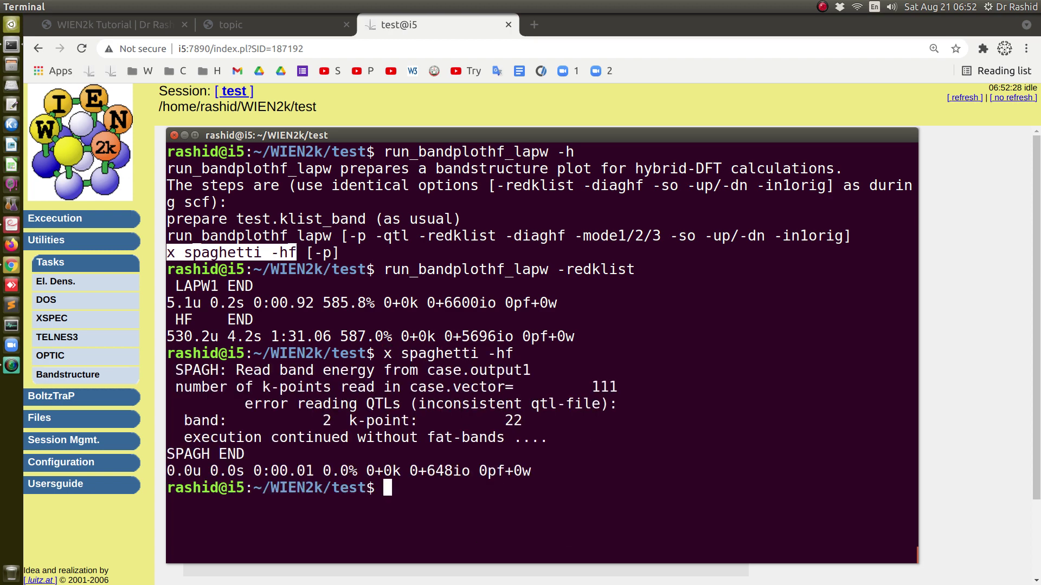
- Return to the w2web band structure page, plot the band structure and enlarge the plot
key(alt+Tab)
scroll(407, 425, down, 3)
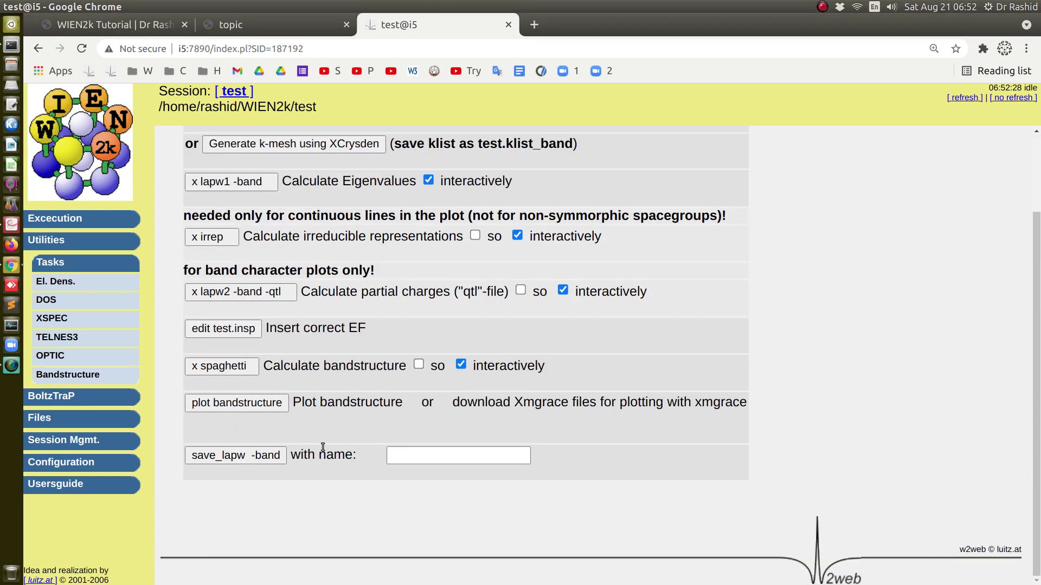
click(216, 402)
scroll(460, 294, down, 5)
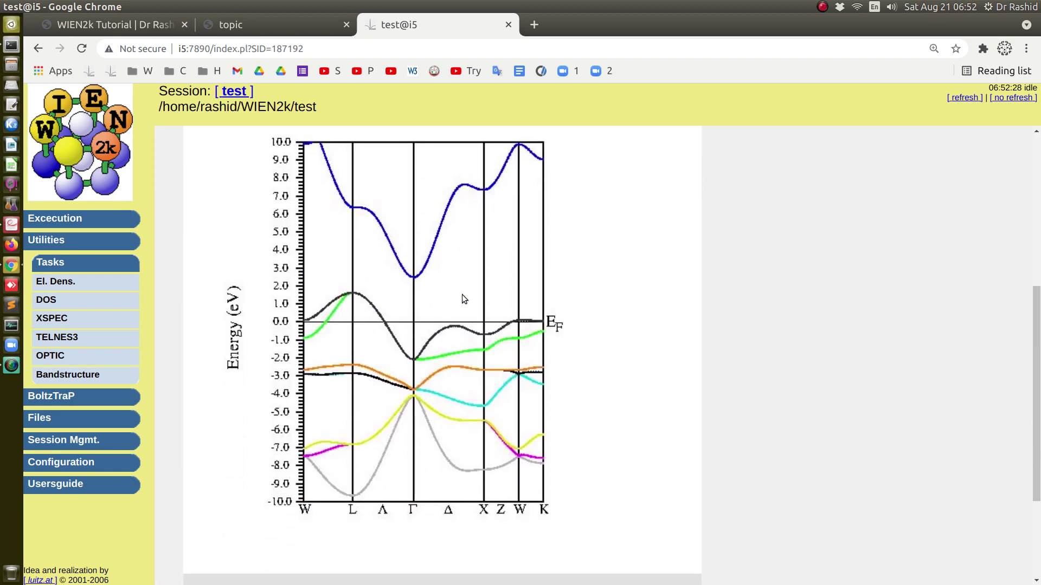
key(ctrl+plus)
key(ctrl+plus)
key(ctrl+plus)
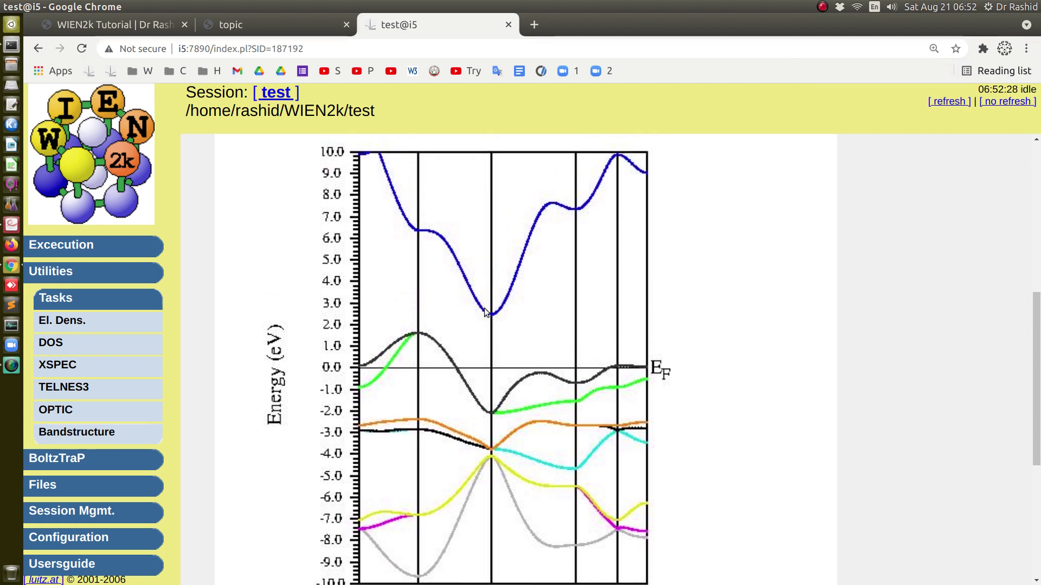
- Run ls -lhtr in the terminal, select the file name test.spaghetti_ps and enter xdg-open at the prompt
key(alt+Tab)
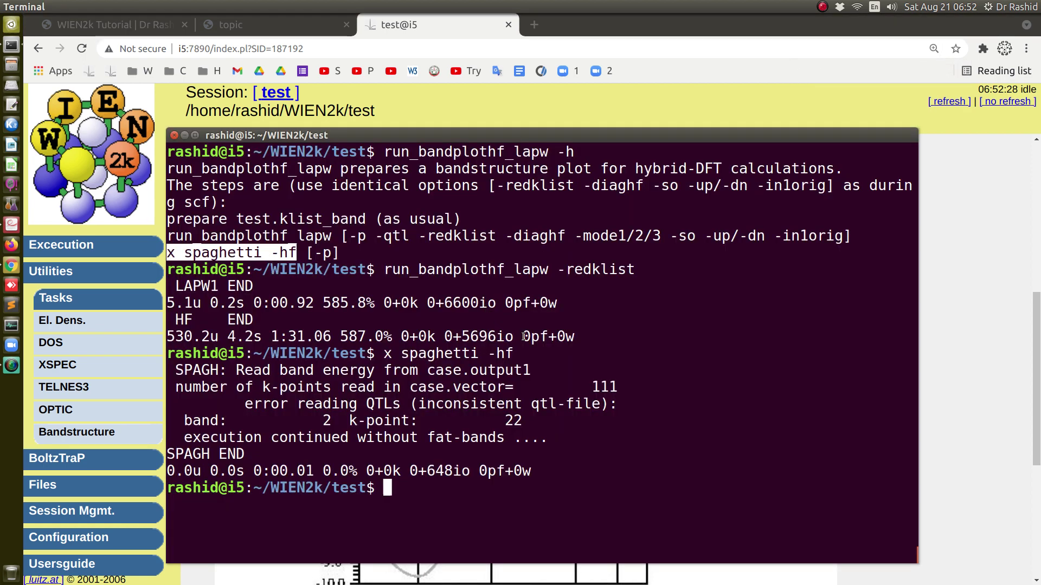
text(ls -l)
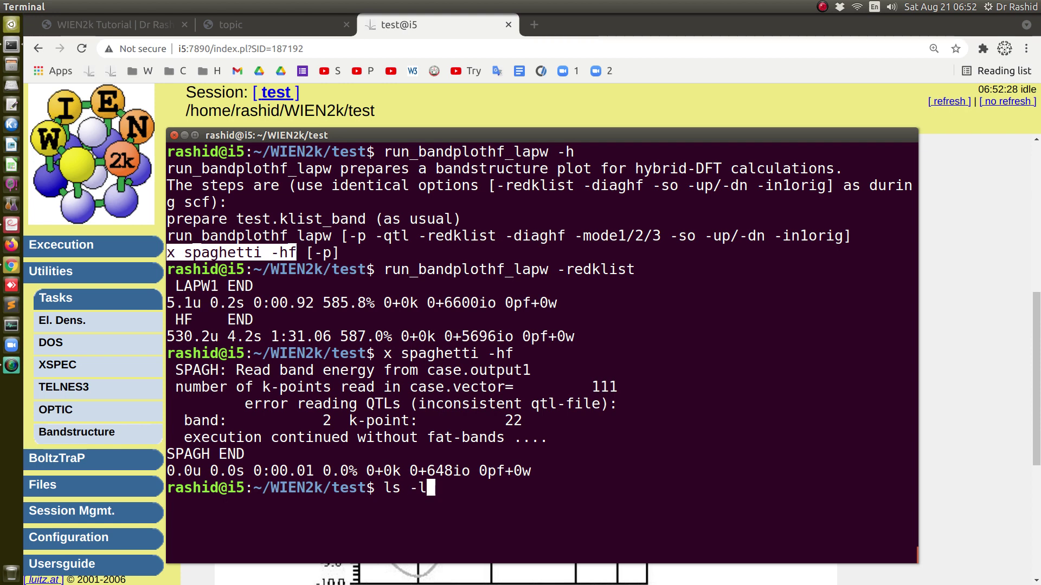
text(htr)
key(Return)
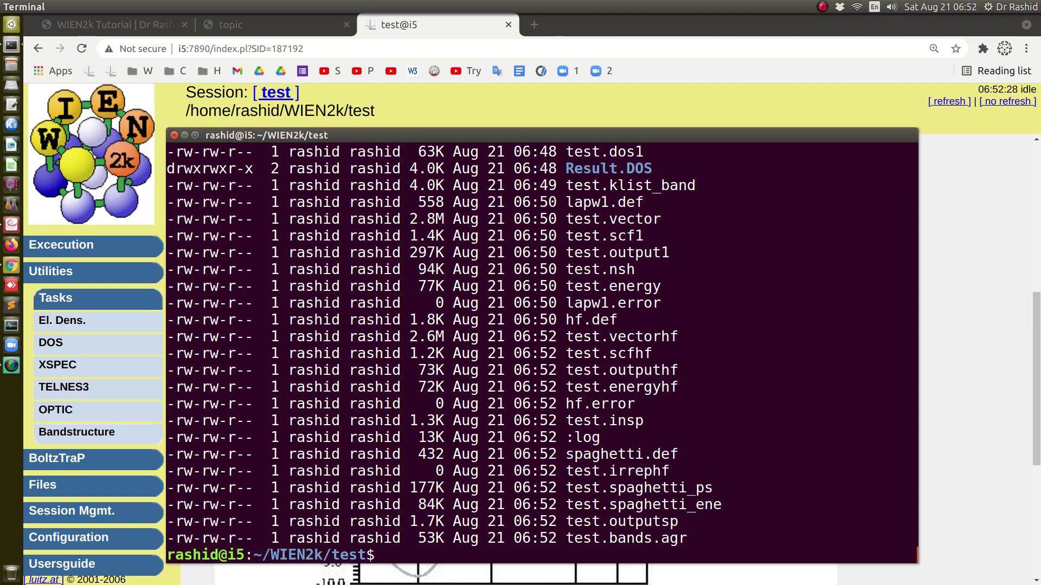
double_click(639, 488)
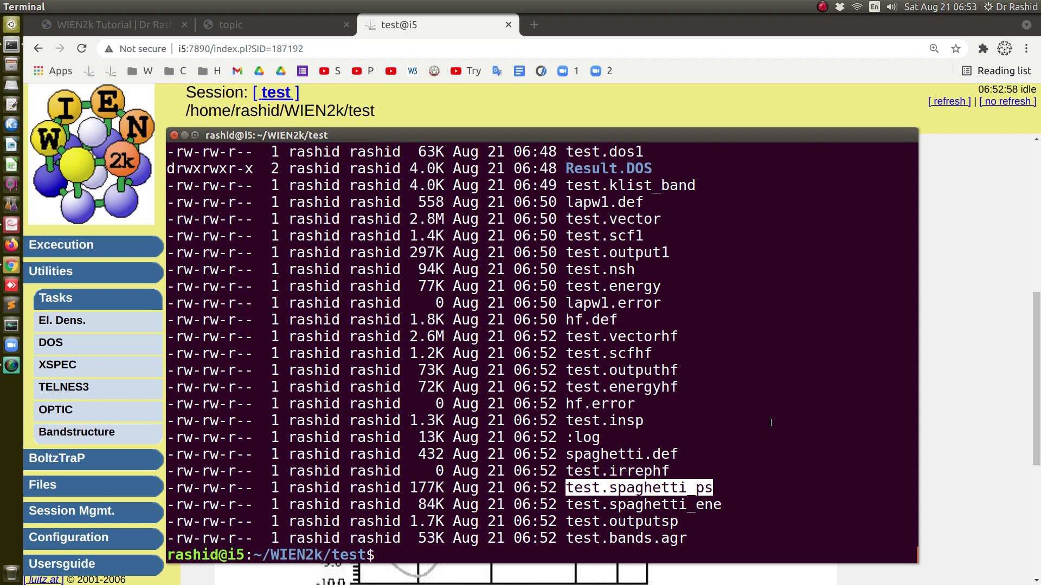
text(xdg-open)
key(ctrl+shift+v)
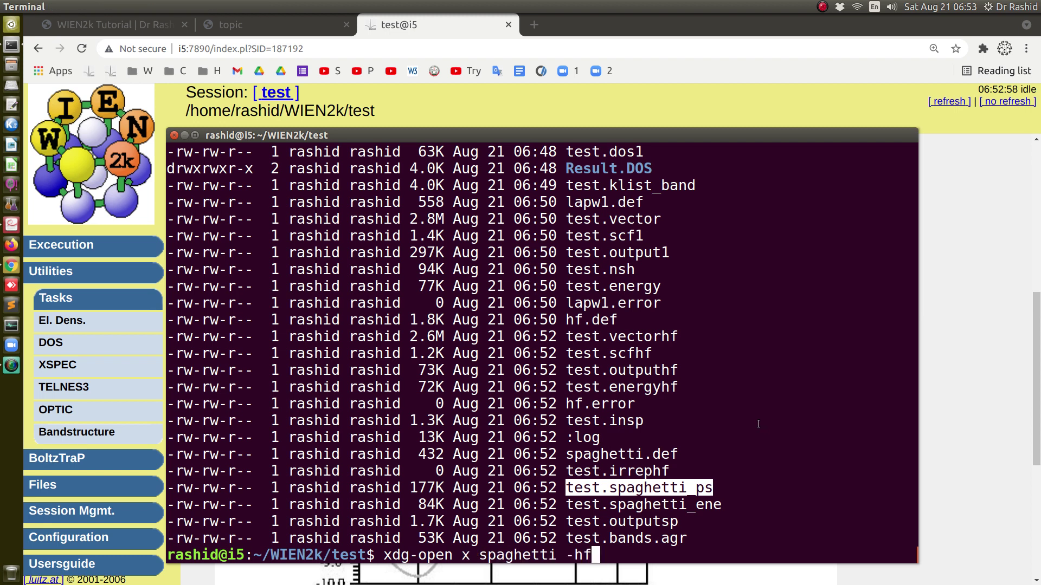
key(BackSpace)
key(BackSpace)
key(BackSpace)
key(BackSpace)
key(BackSpace)
key(BackSpace)
key(BackSpace)
key(BackSpace)
key(BackSpace)
key(BackSpace)
key(BackSpace)
key(BackSpace)
key(BackSpace)
key(BackSpace)
key(BackSpace)
- Complete the xdg-open command with test.spaghetti_ps, run it to view the band plot and close the viewer
middle_click(759, 424)
key(Return)
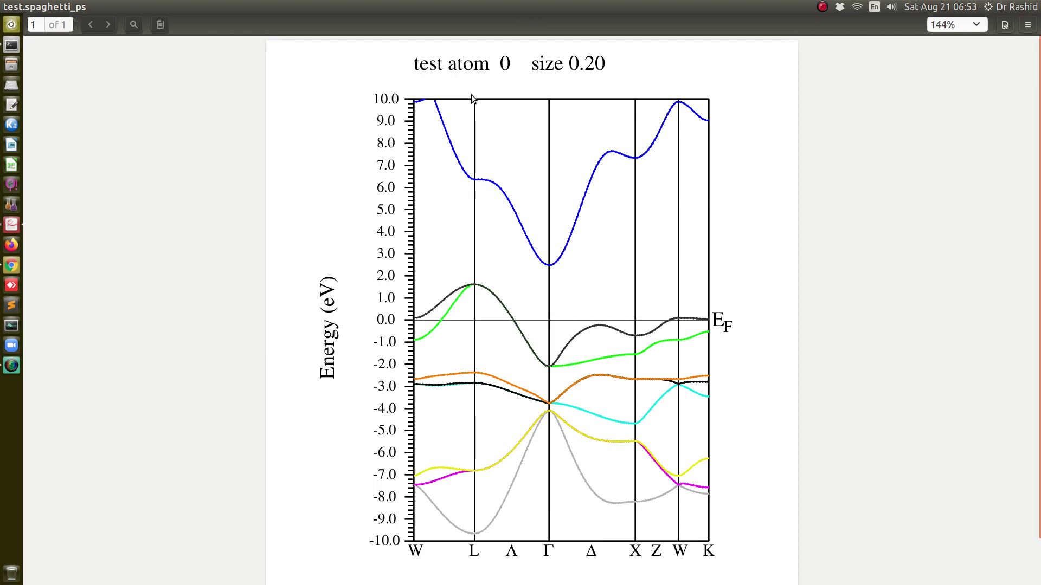
click(7, 5)
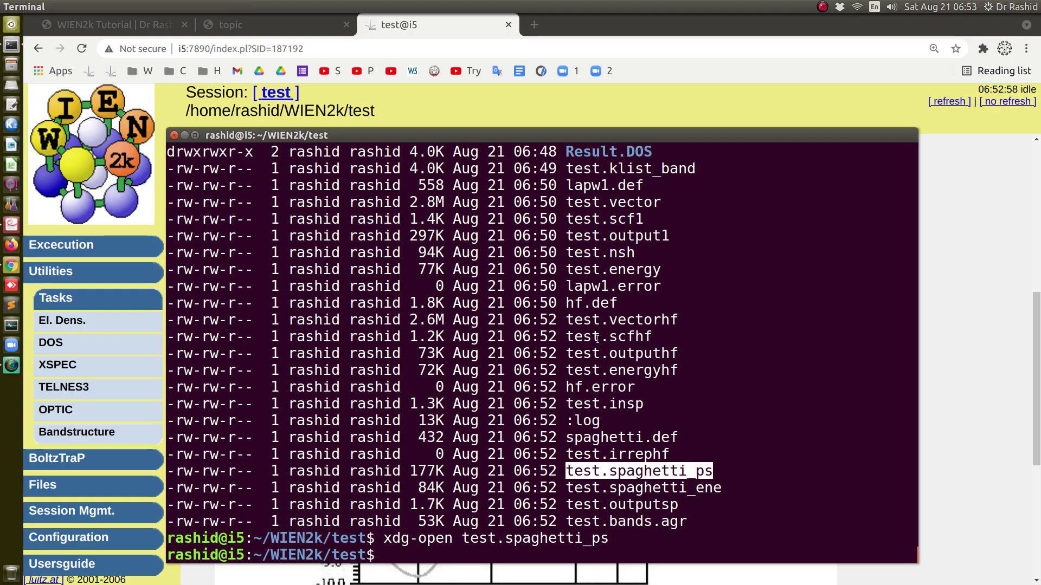
- Recall the previous xdg-open command in the terminal and change its file to test.bands.agr to open it in Grace
drag(566, 522, 686, 522)
click(688, 521)
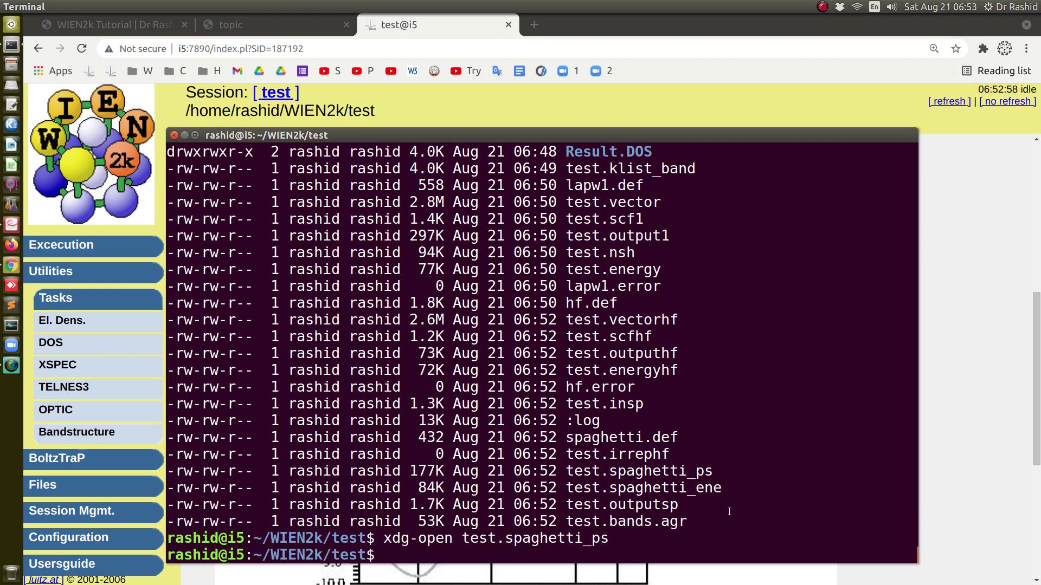
key(Up)
key(BackSpace)
key(BackSpace)
key(BackSpace)
key(BackSpace)
key(BackSpace)
key(BackSpace)
key(BackSpace)
key(BackSpace)
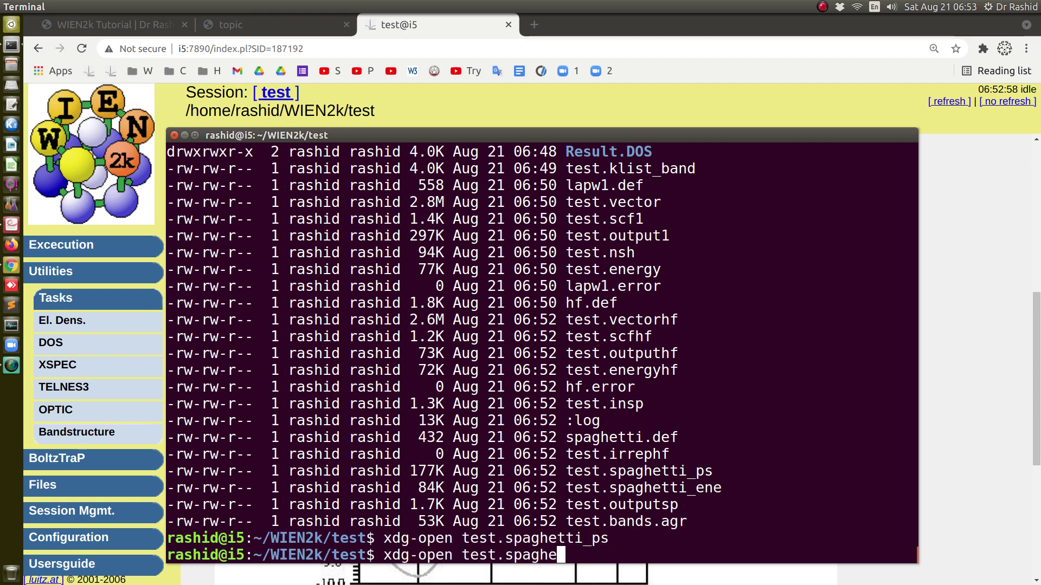
key(BackSpace)
key(BackSpace)
key(BackSpace)
key(BackSpace)
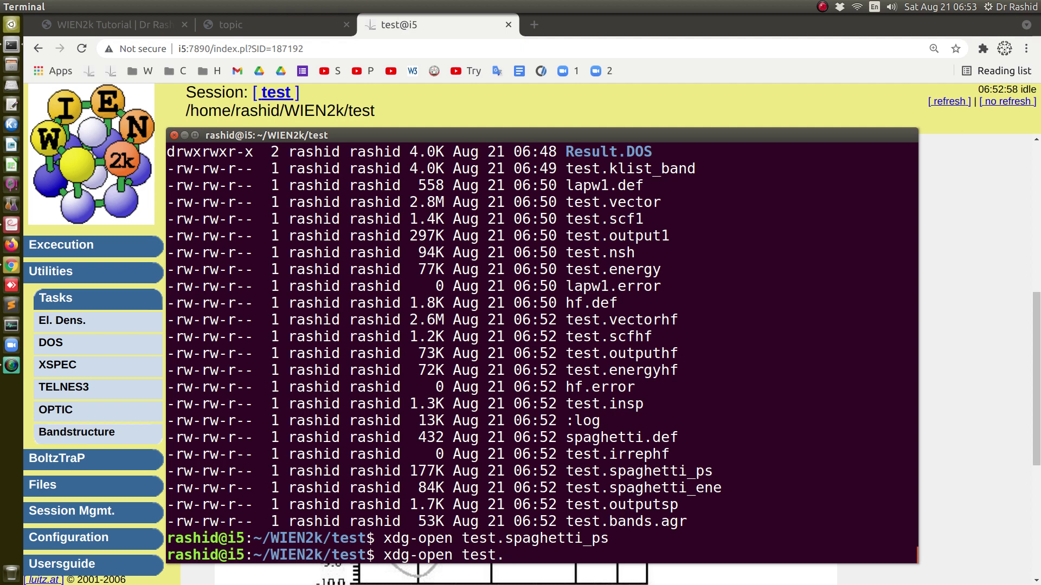
text(ba)
key(Tab)
key(Return)
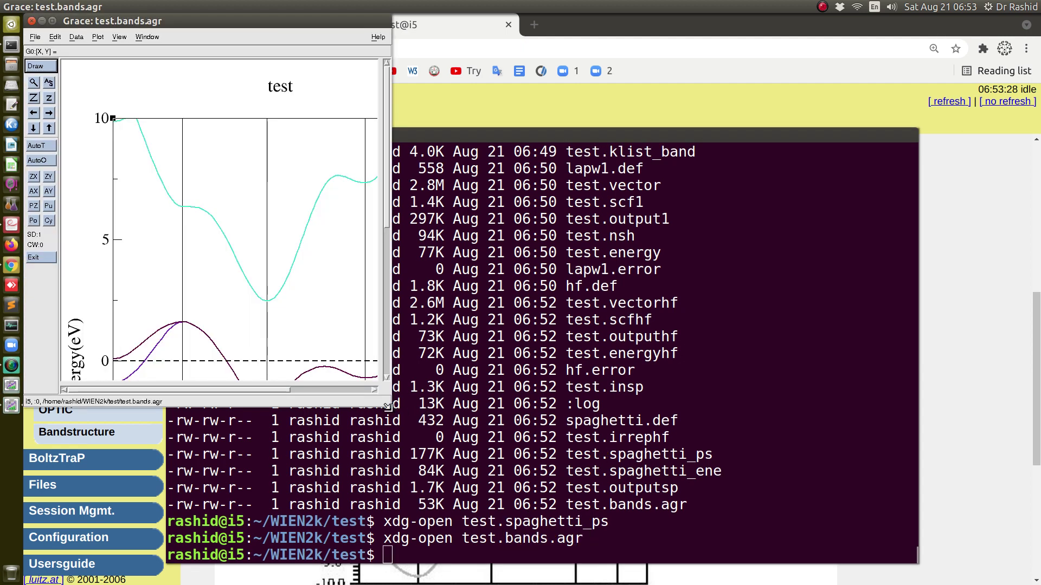
- Enlarge the Grace window to view the band structure, close it and switch to the WIEN2k tutorial page in Chrome
drag(392, 408, 597, 486)
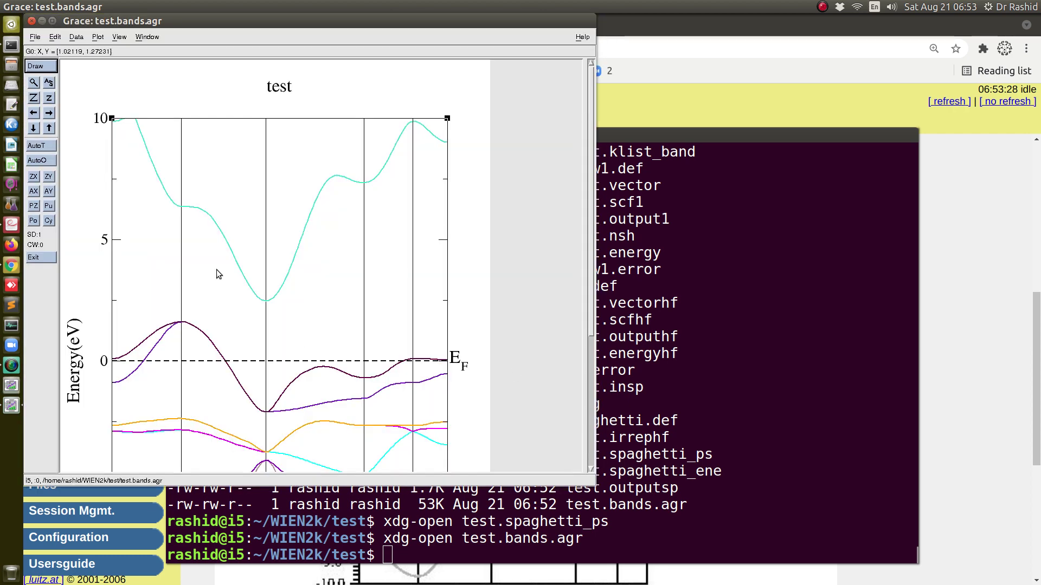
click(34, 22)
click(135, 25)
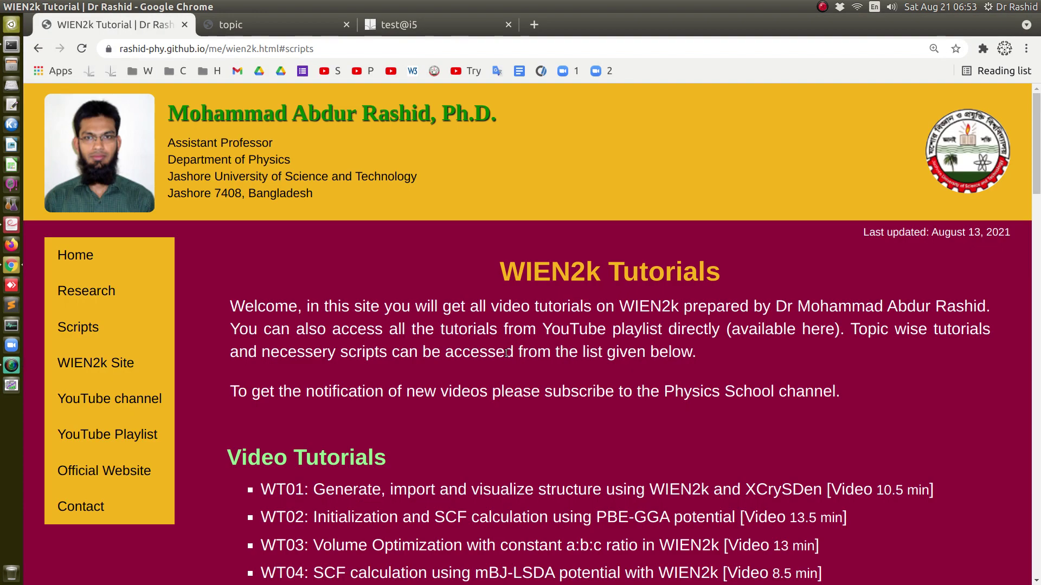